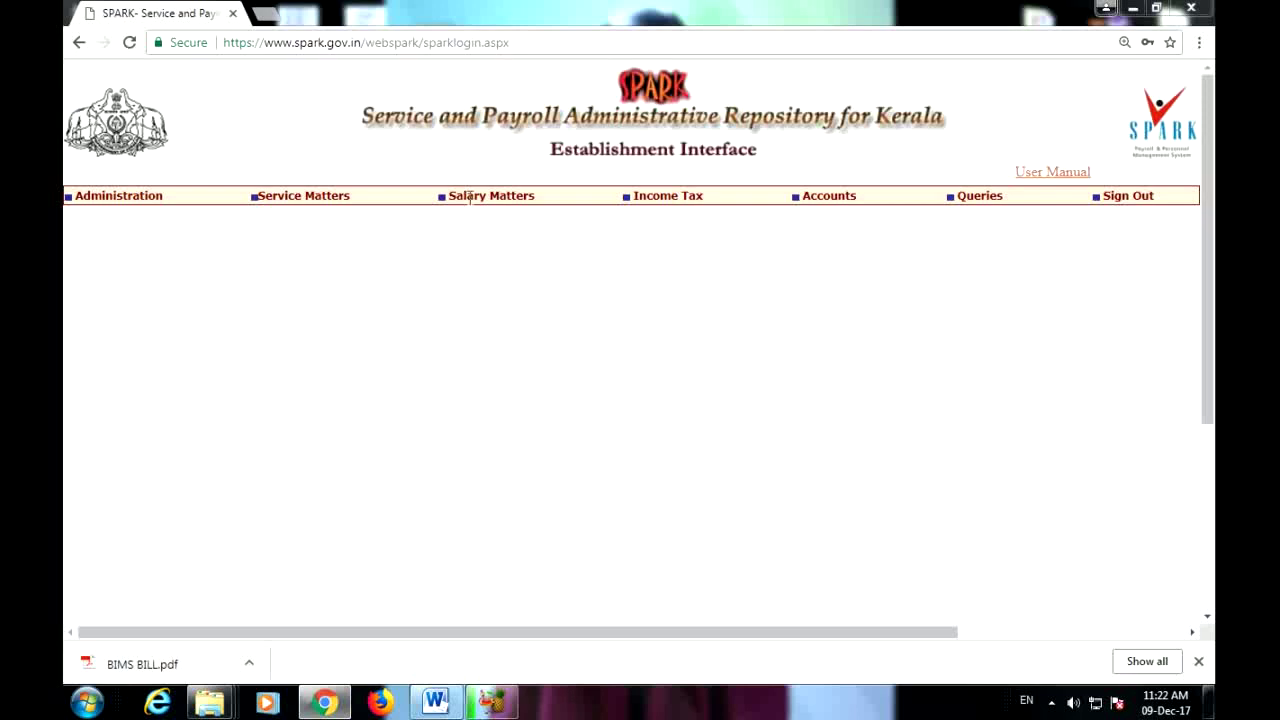
Step: Bring up the Changes in the month submenu under Salary Matters
{"action": "mouse_move", "coordinate": [490, 196]}
{"action": "mouse_move", "coordinate": [492, 279]}
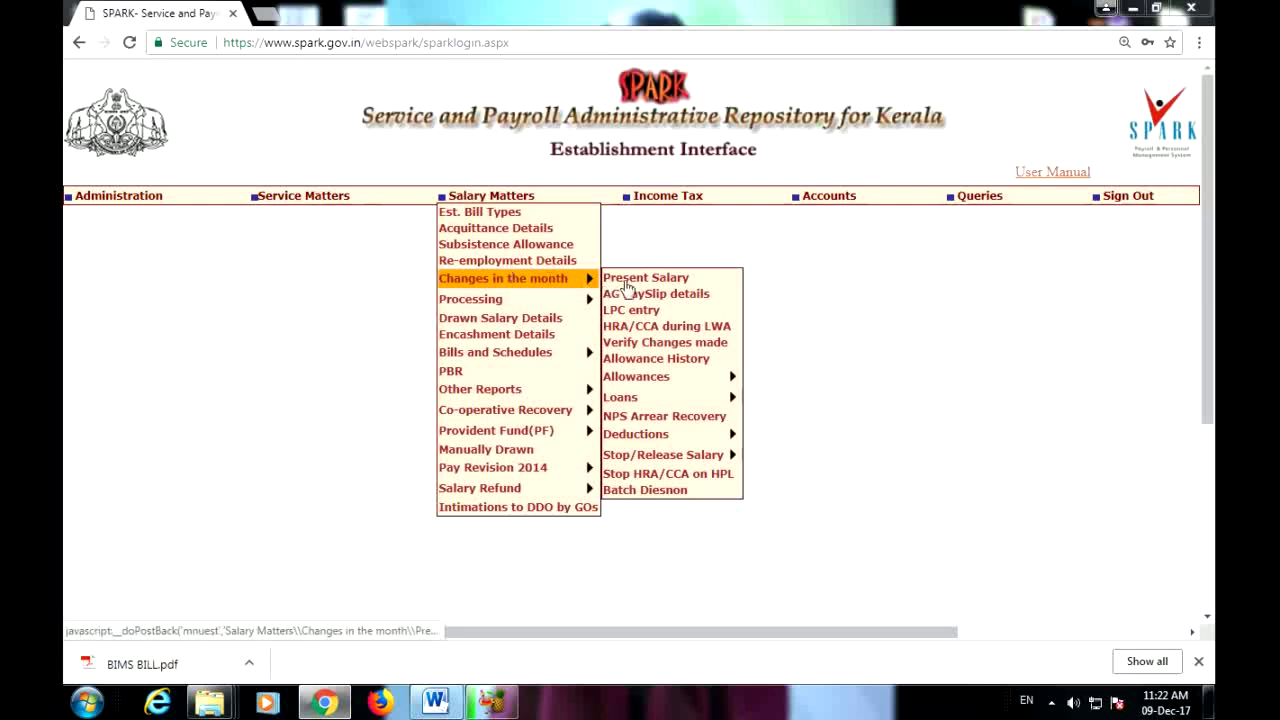
Step: Open AG PaySlip details for the second employee of Regional Artificial Insemination Kottarakkara
{"action": "left_click", "coordinate": [644, 302]}
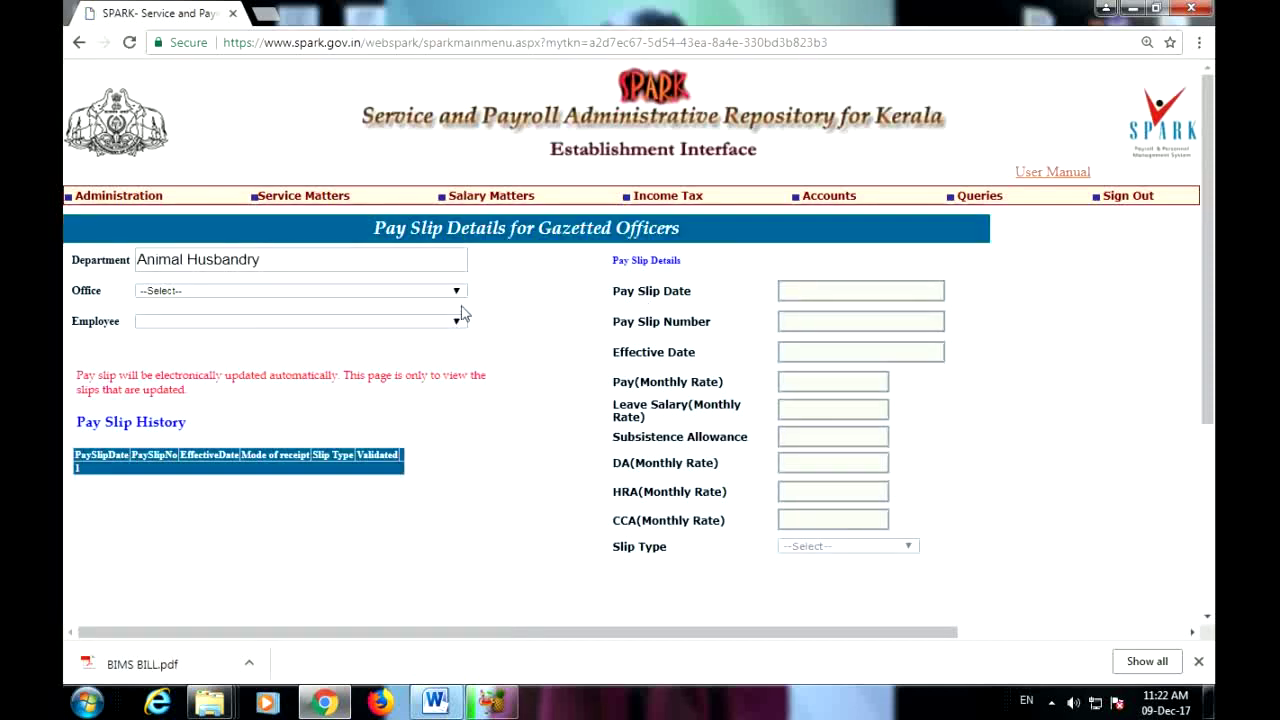
{"action": "left_click", "coordinate": [437, 292]}
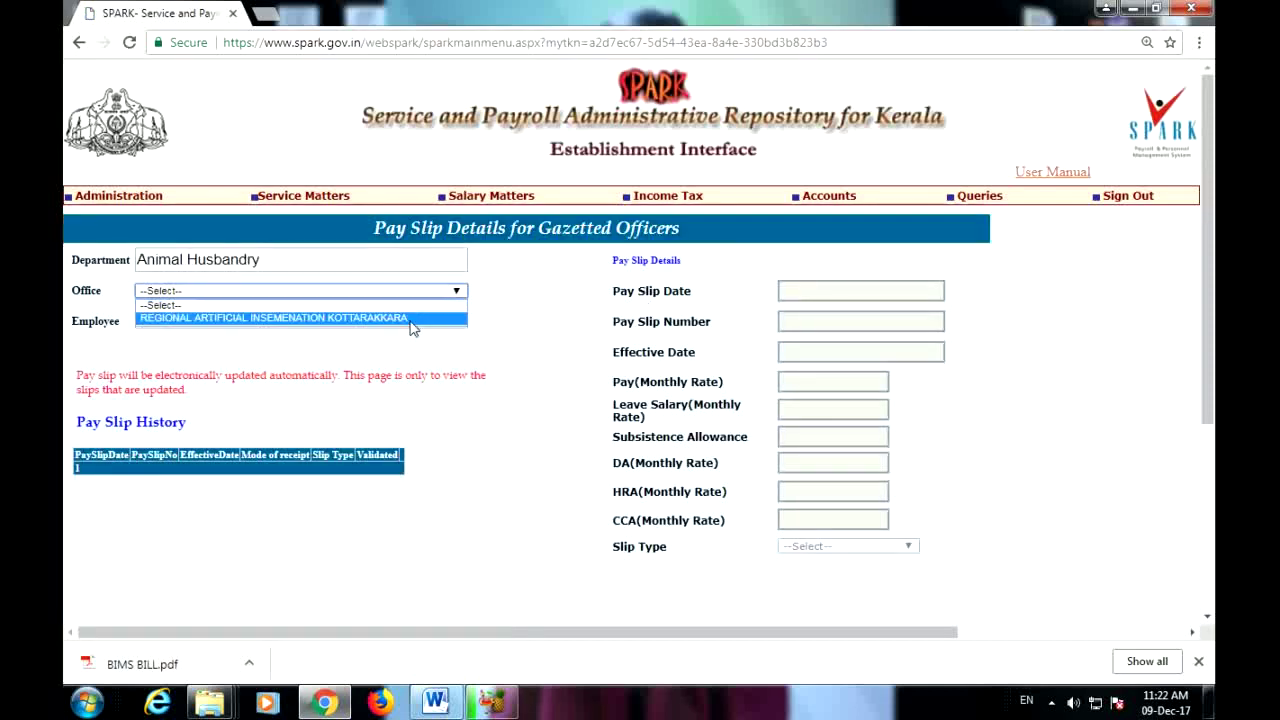
{"action": "left_click", "coordinate": [411, 318]}
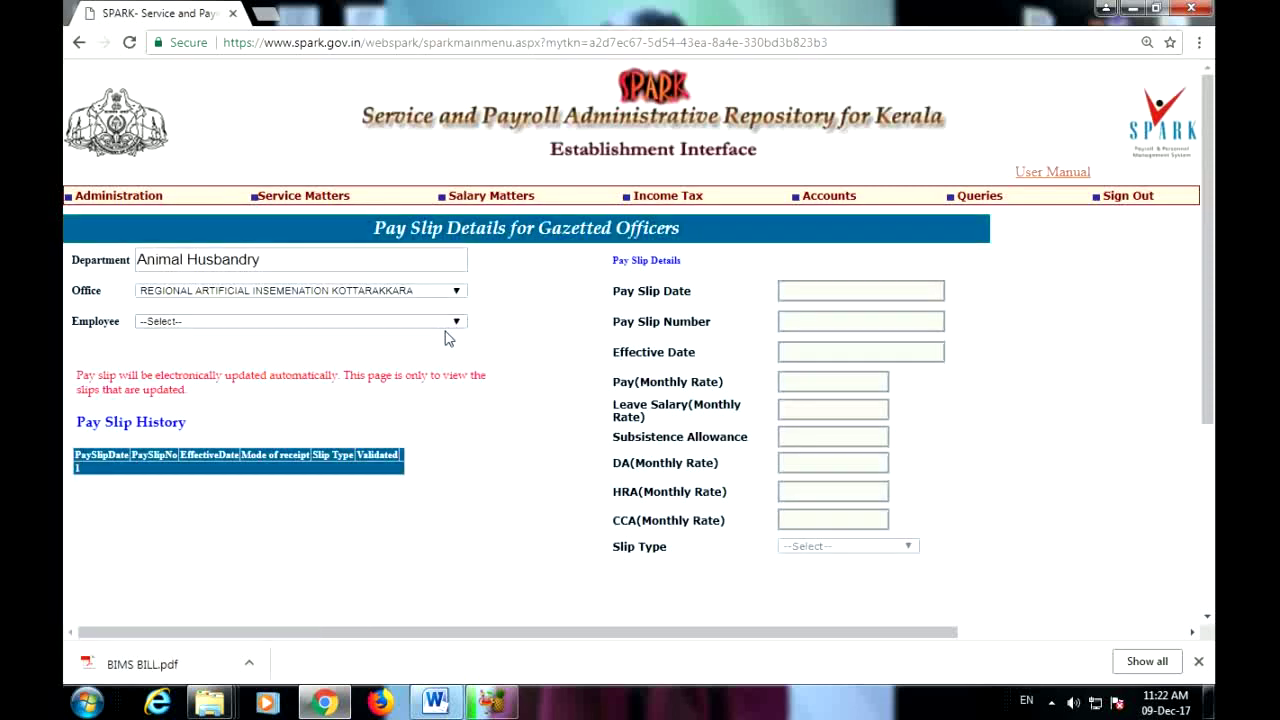
{"action": "left_click", "coordinate": [449, 326]}
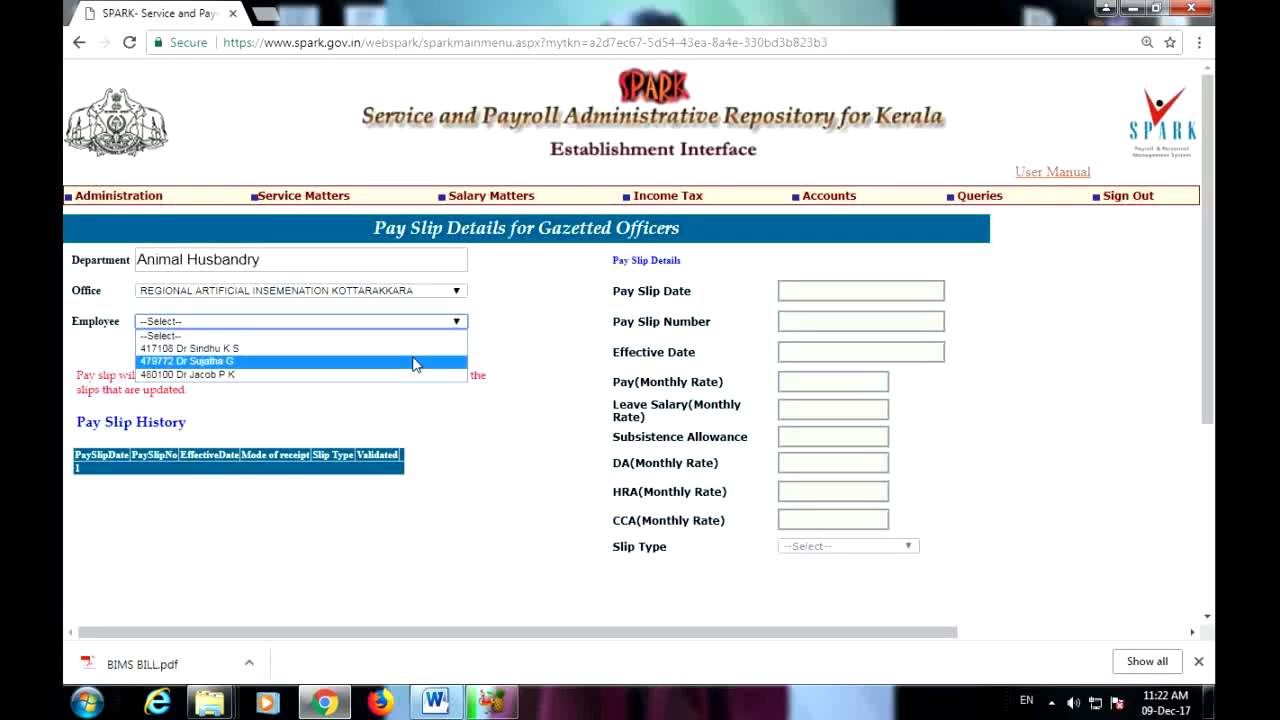
{"action": "left_click", "coordinate": [415, 362]}
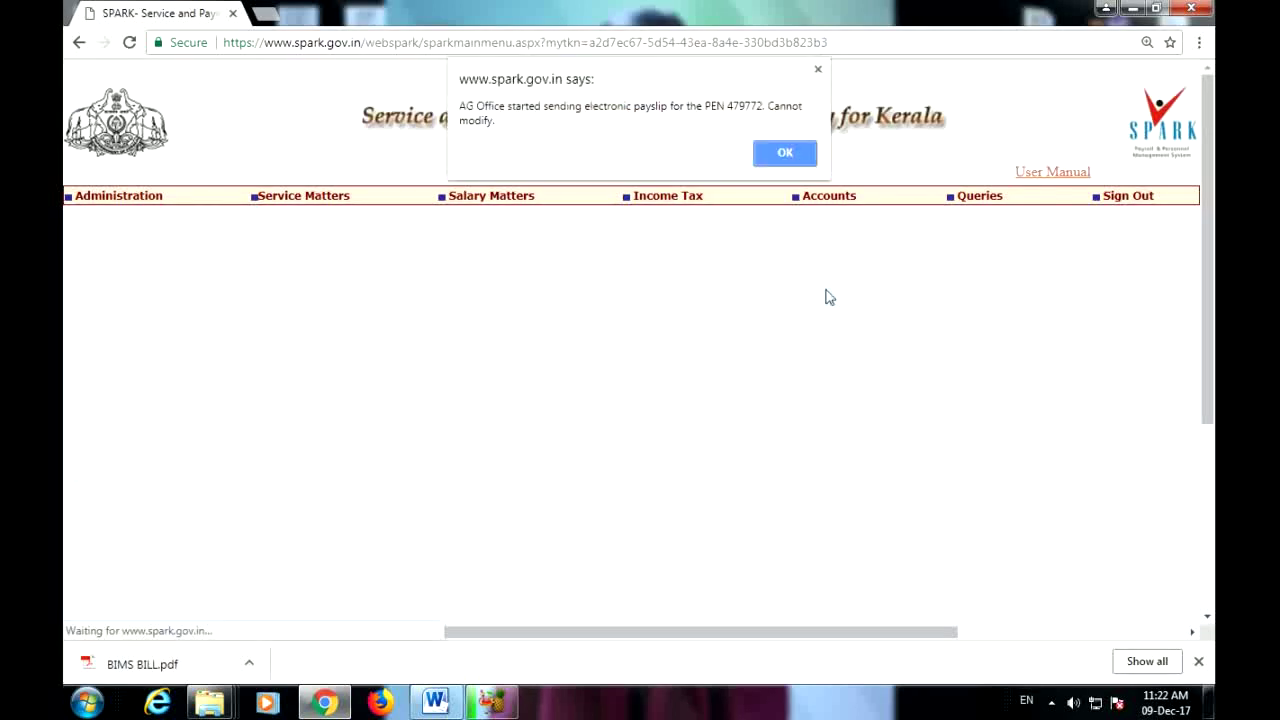
{"action": "left_click", "coordinate": [785, 155]}
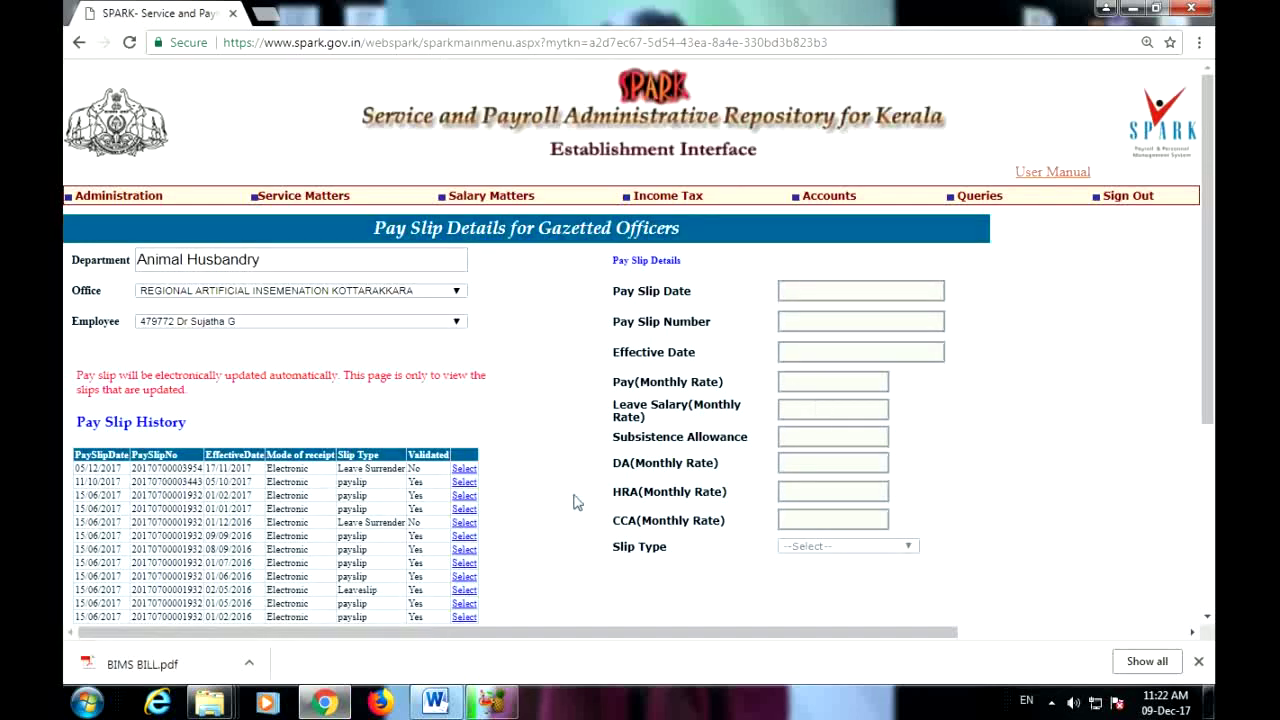
Step: Review the Pay Slip History, noting the latest slip's date, number and unvalidated status
{"action": "scroll", "coordinate": [560, 485], "scroll_direction": "down", "scroll_amount": 2}
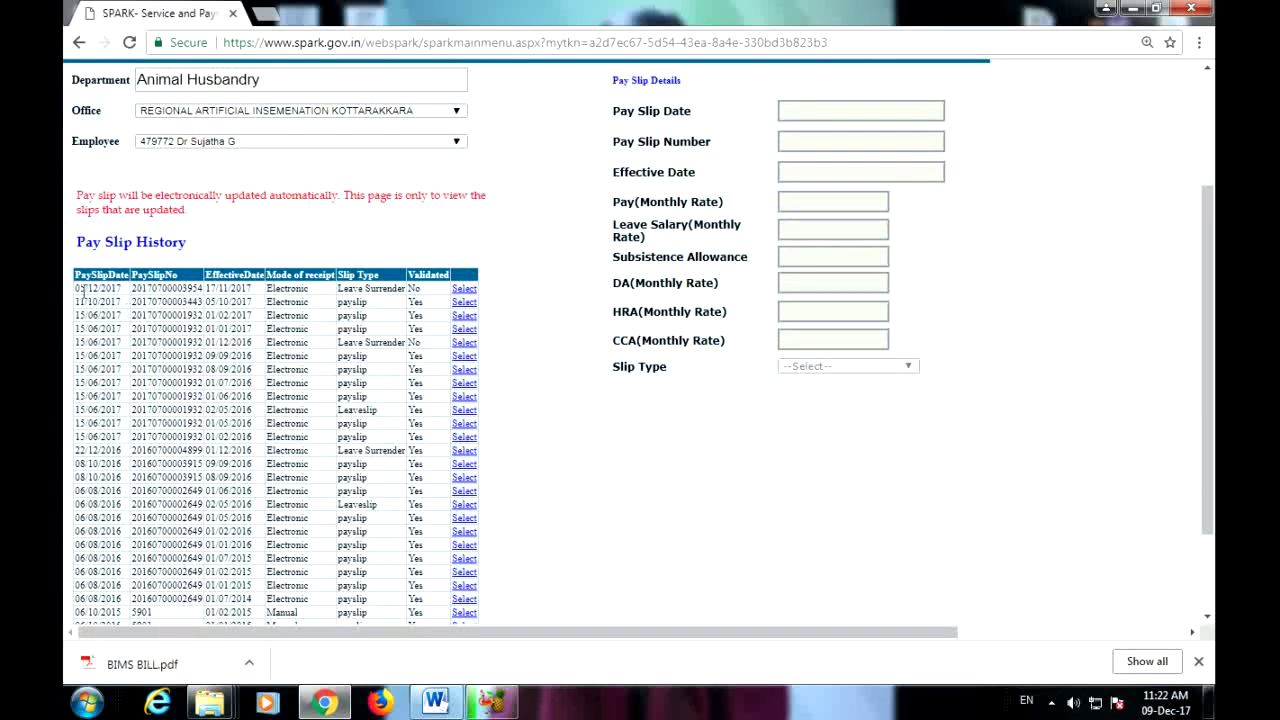
{"action": "left_click_drag", "start_coordinate": [76, 288], "coordinate": [420, 297]}
{"action": "left_click", "coordinate": [418, 289]}
{"action": "double_click", "coordinate": [412, 289]}
Step: Load the 05/12/2017 Leave Surrender slip showing pay 79200, DA 11088, HRA 2000, 30 days
{"action": "left_click", "coordinate": [465, 290]}
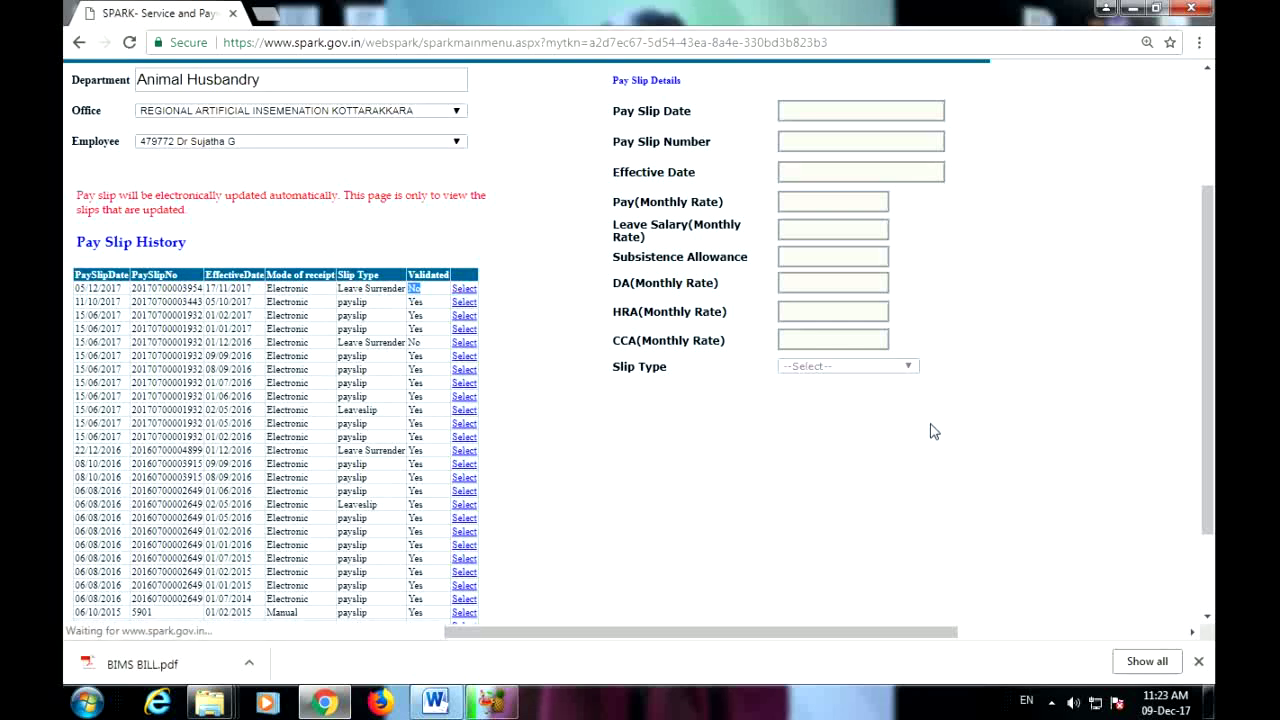
{"action": "scroll", "coordinate": [1050, 405], "scroll_direction": "up", "scroll_amount": 2}
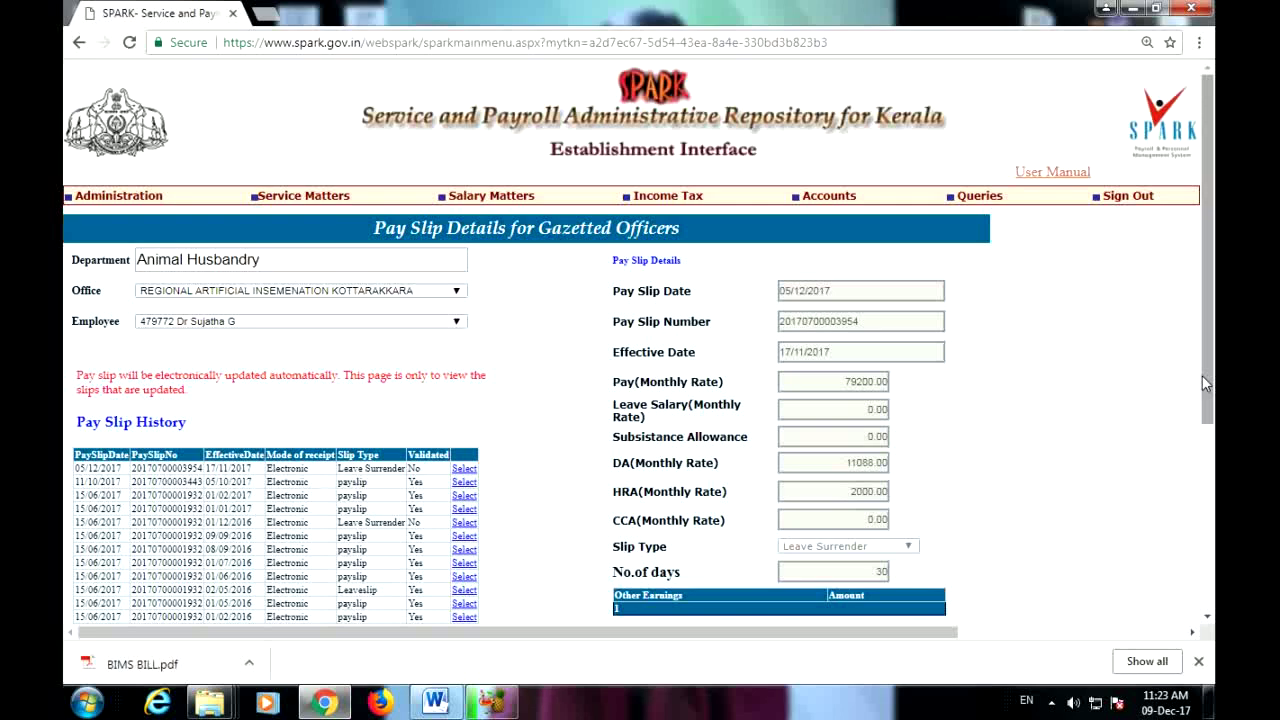
{"action": "scroll", "coordinate": [1200, 460], "scroll_direction": "down", "scroll_amount": 1}
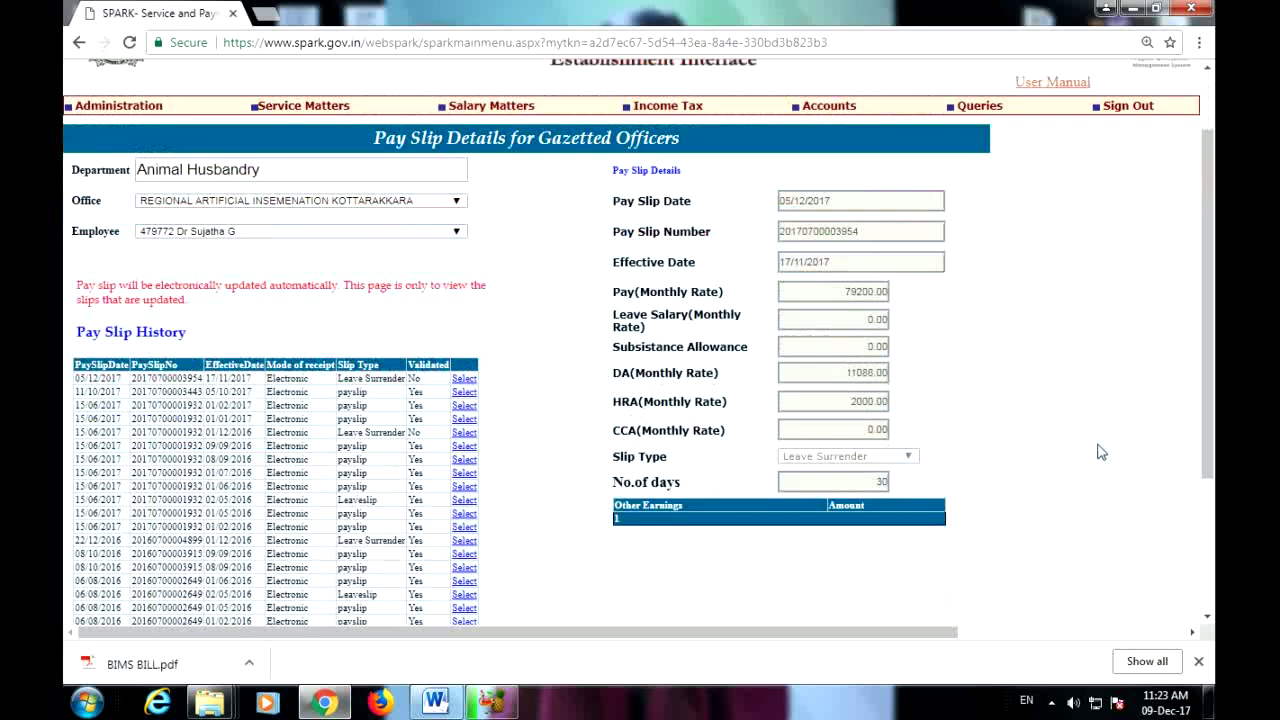
{"action": "scroll", "coordinate": [1122, 493], "scroll_direction": "up", "scroll_amount": 1}
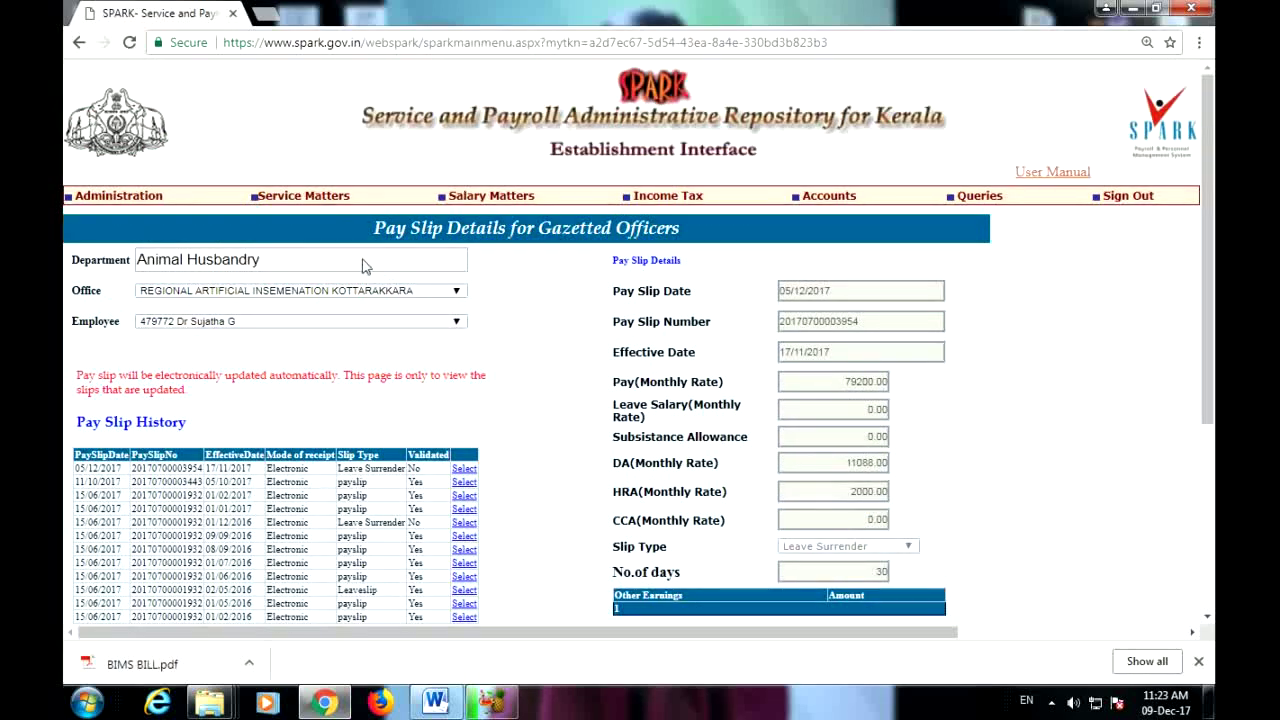
Step: Open the Surrender of Earned Leave form via Service Matters > Leave > Leave Surrender Order
{"action": "mouse_move", "coordinate": [304, 197]}
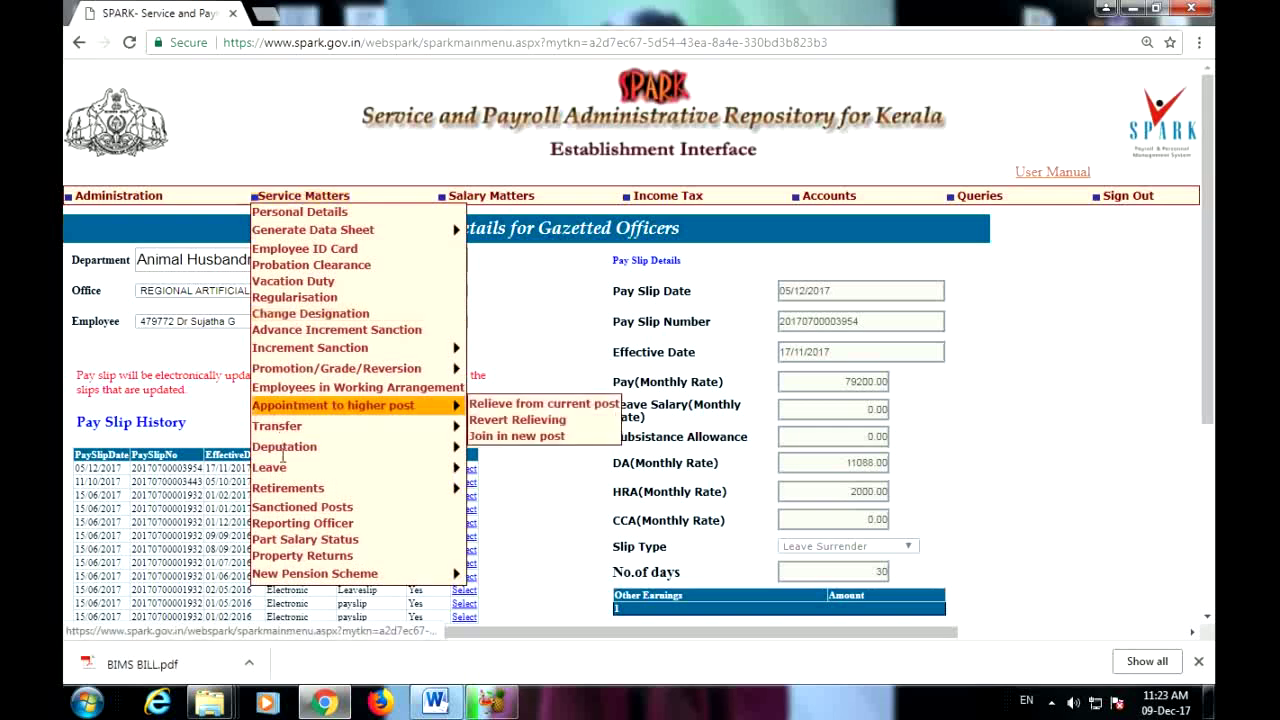
{"action": "mouse_move", "coordinate": [290, 468]}
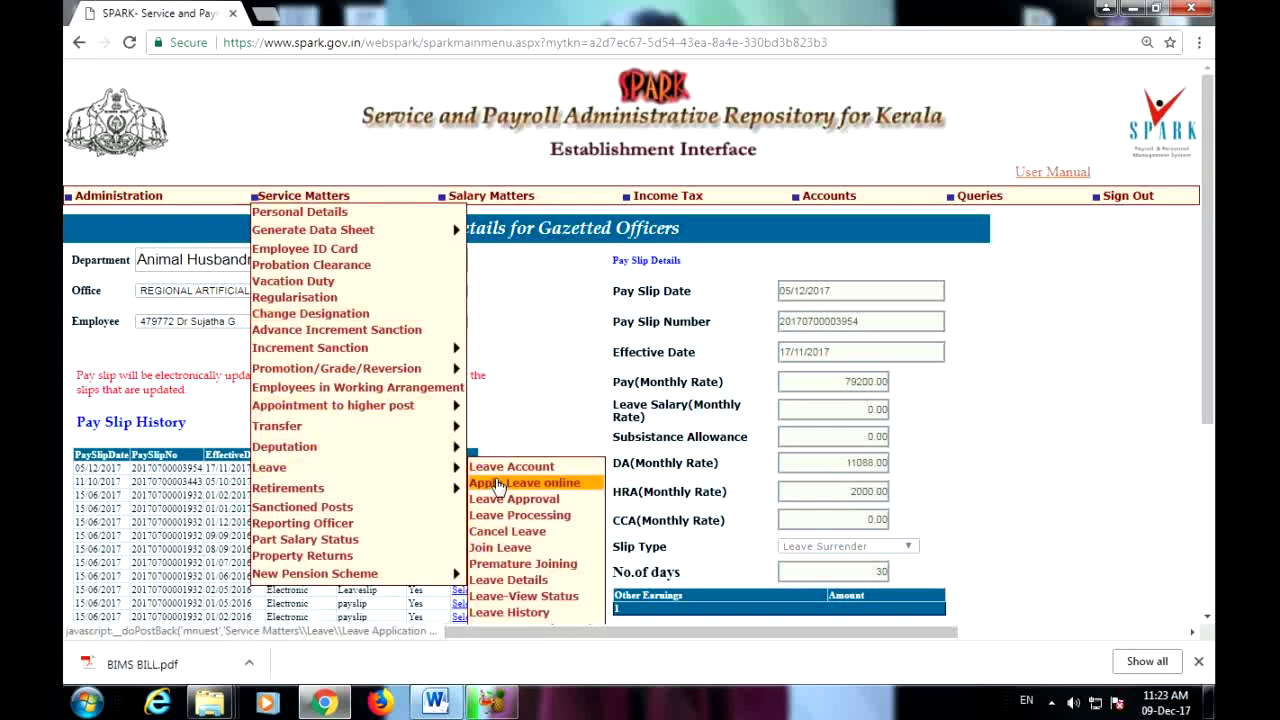
{"action": "scroll", "coordinate": [523, 486], "scroll_direction": "down", "scroll_amount": 3}
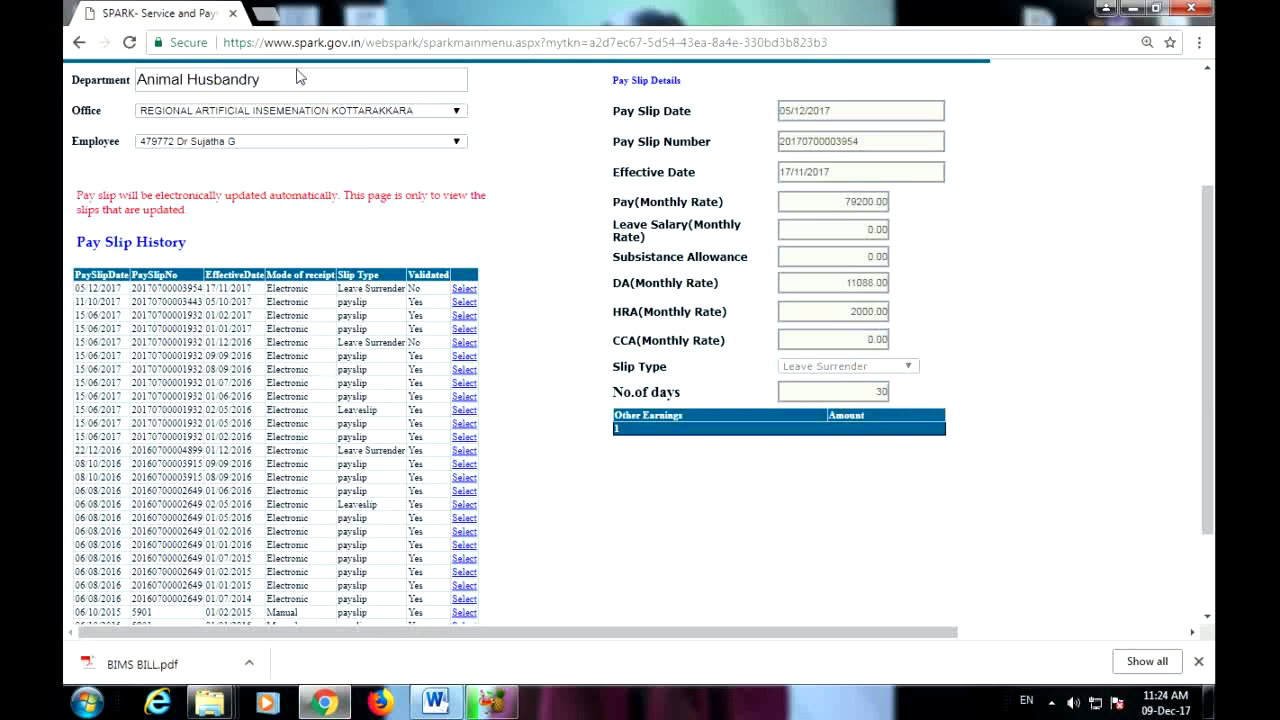
{"action": "scroll", "coordinate": [345, 192], "scroll_direction": "up", "scroll_amount": 2}
{"action": "mouse_move", "coordinate": [297, 100]}
{"action": "mouse_move", "coordinate": [318, 384]}
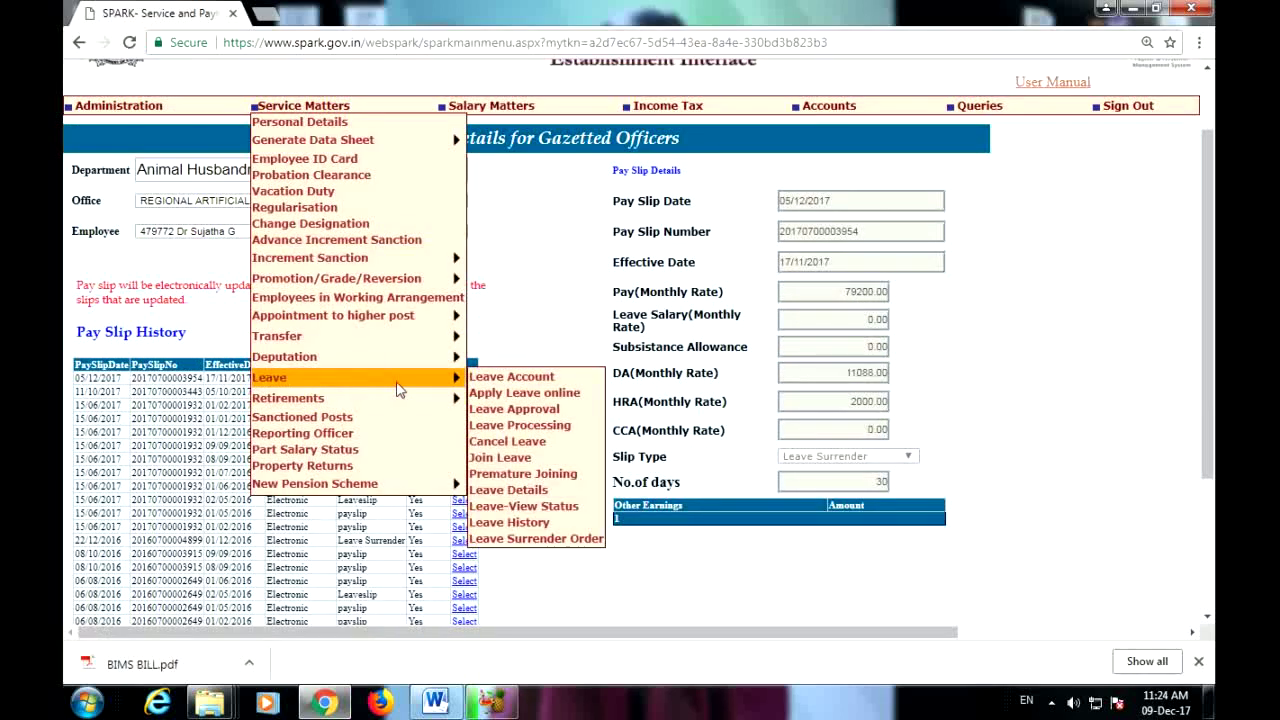
{"action": "left_click", "coordinate": [503, 541]}
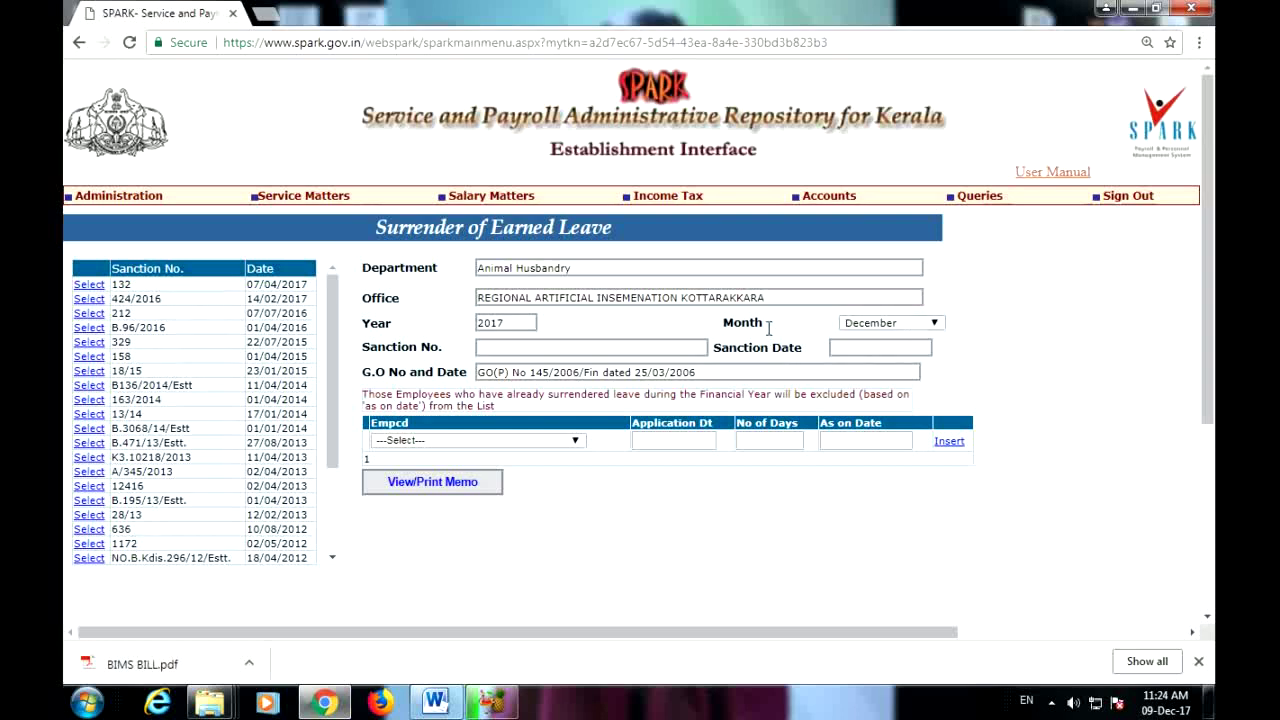
{"action": "left_click", "coordinate": [905, 323]}
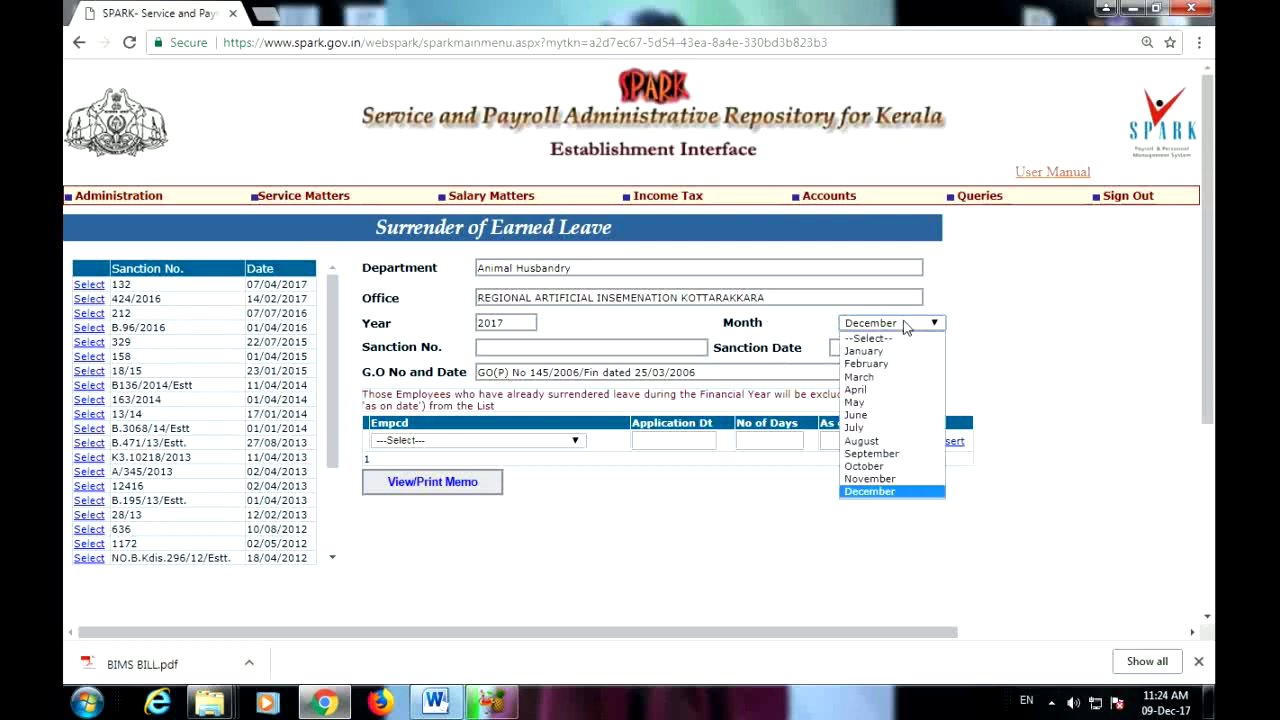
Step: Keep December as the month and enter sanction number 3954 dated 05/12/2017
{"action": "left_click", "coordinate": [880, 491]}
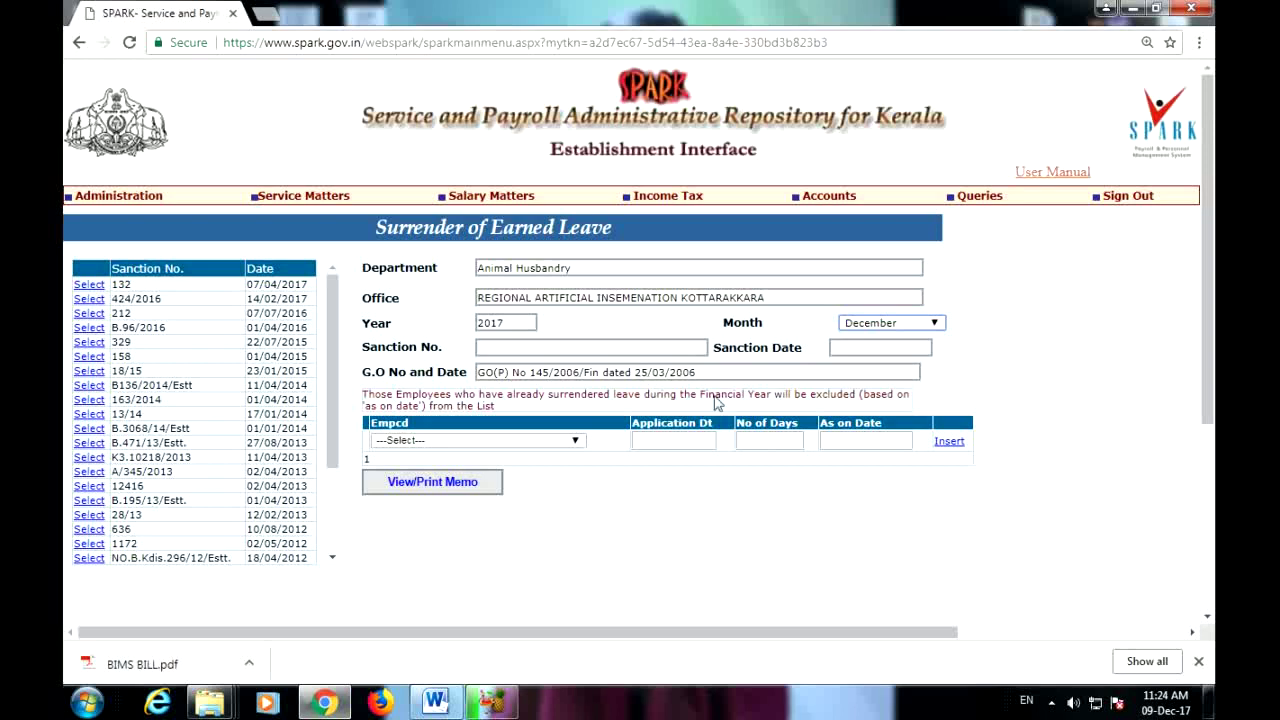
{"action": "left_click", "coordinate": [481, 347]}
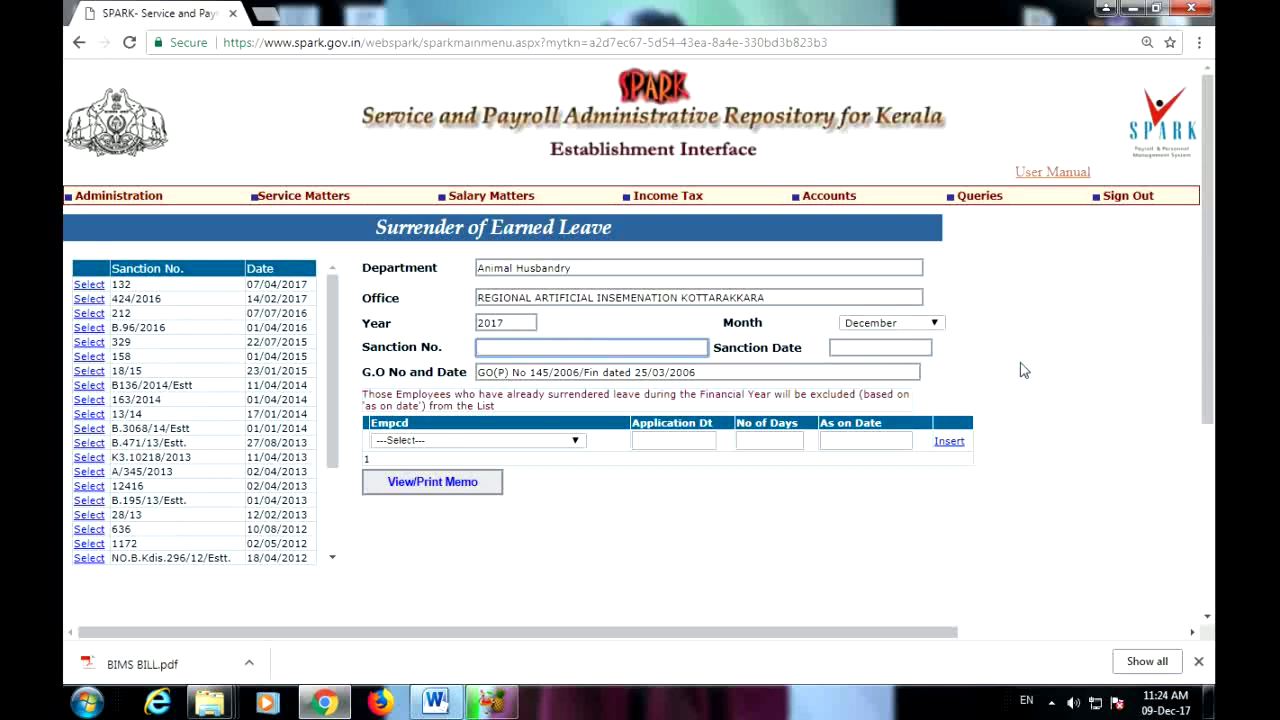
{"action": "left_click", "coordinate": [840, 348]}
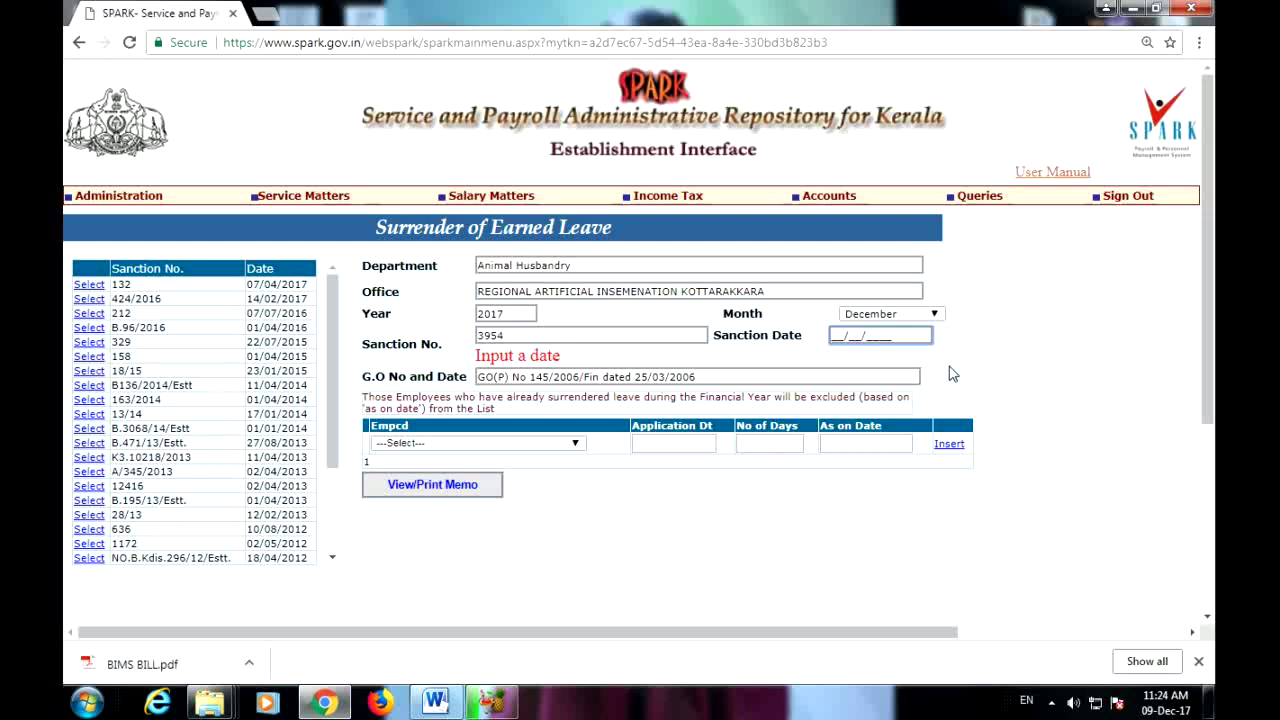
{"action": "type", "text": "050"}
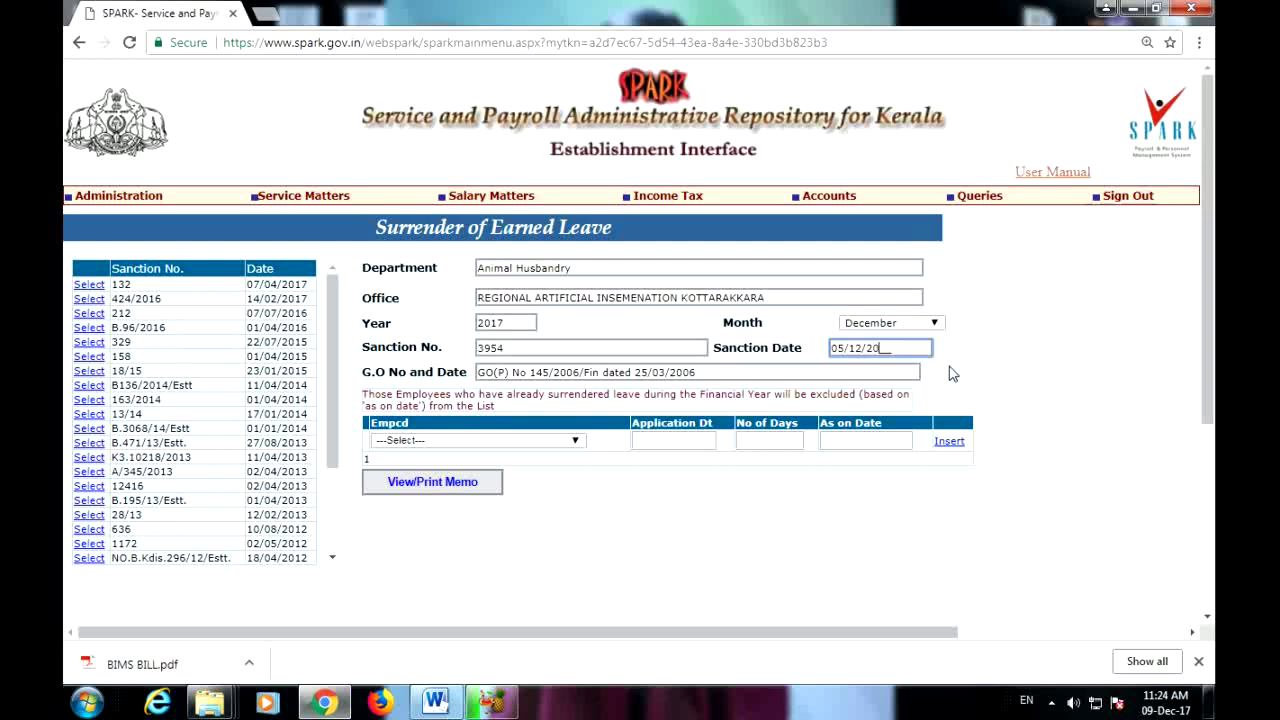
{"action": "left_click", "coordinate": [500, 440]}
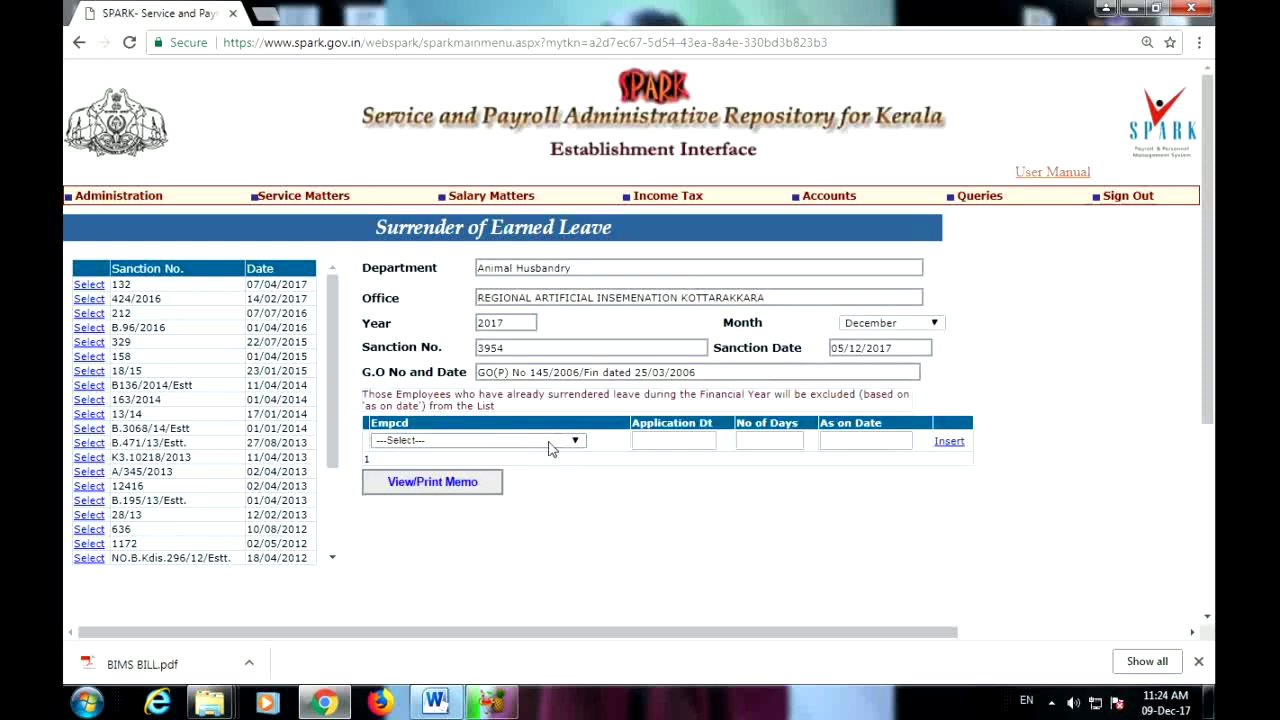
Step: Insert a row for the third employee: applied 17/11/2017, 30 days, as on 17/11/2017
{"action": "left_click", "coordinate": [551, 441]}
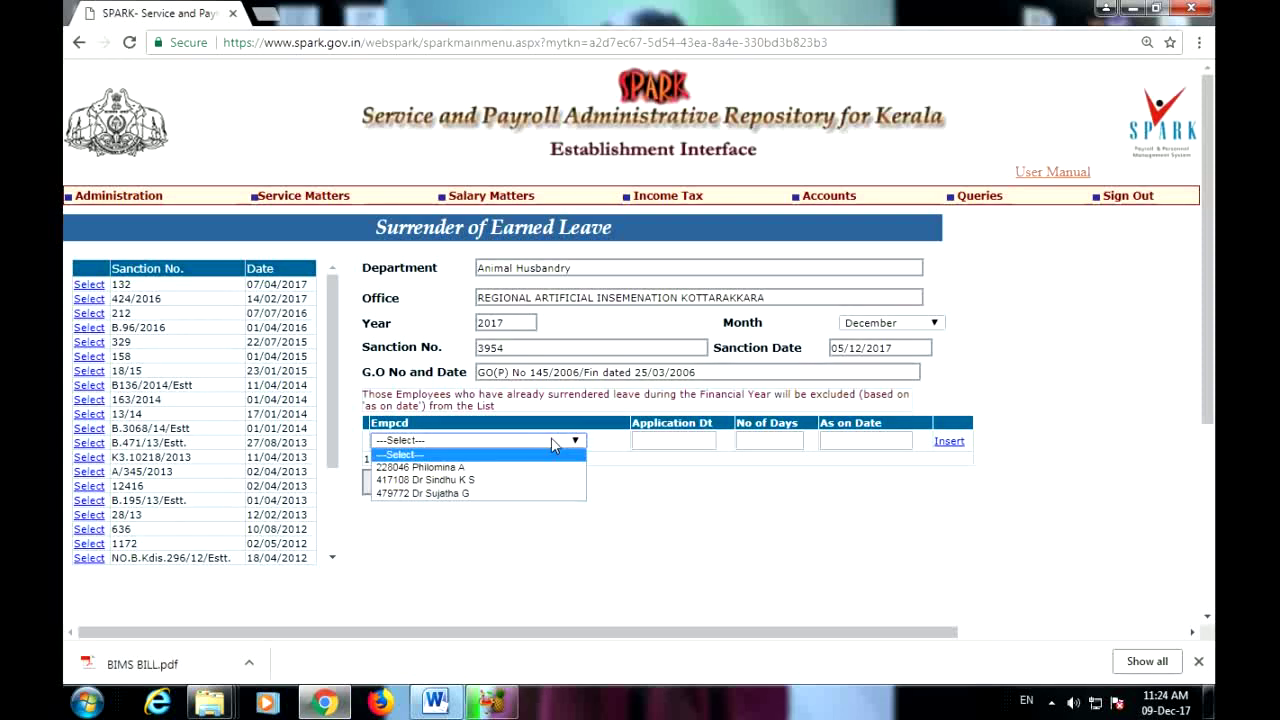
{"action": "left_click", "coordinate": [512, 493]}
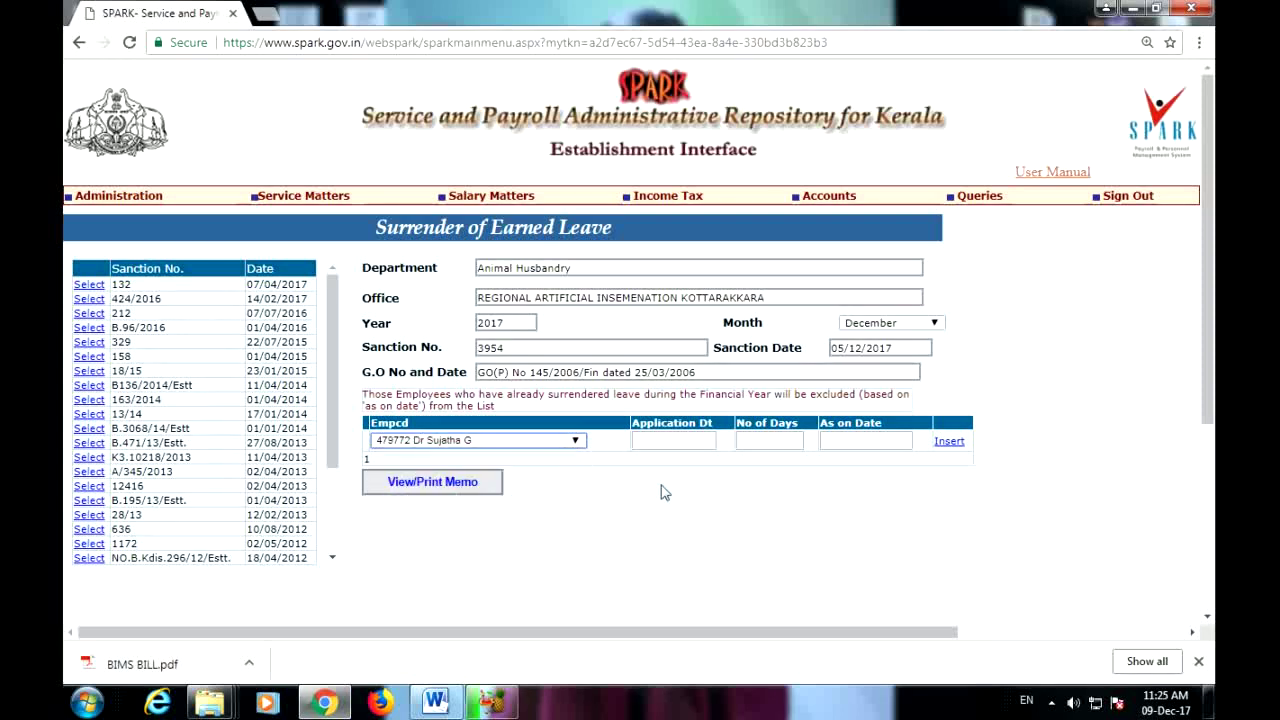
{"action": "left_click", "coordinate": [640, 440]}
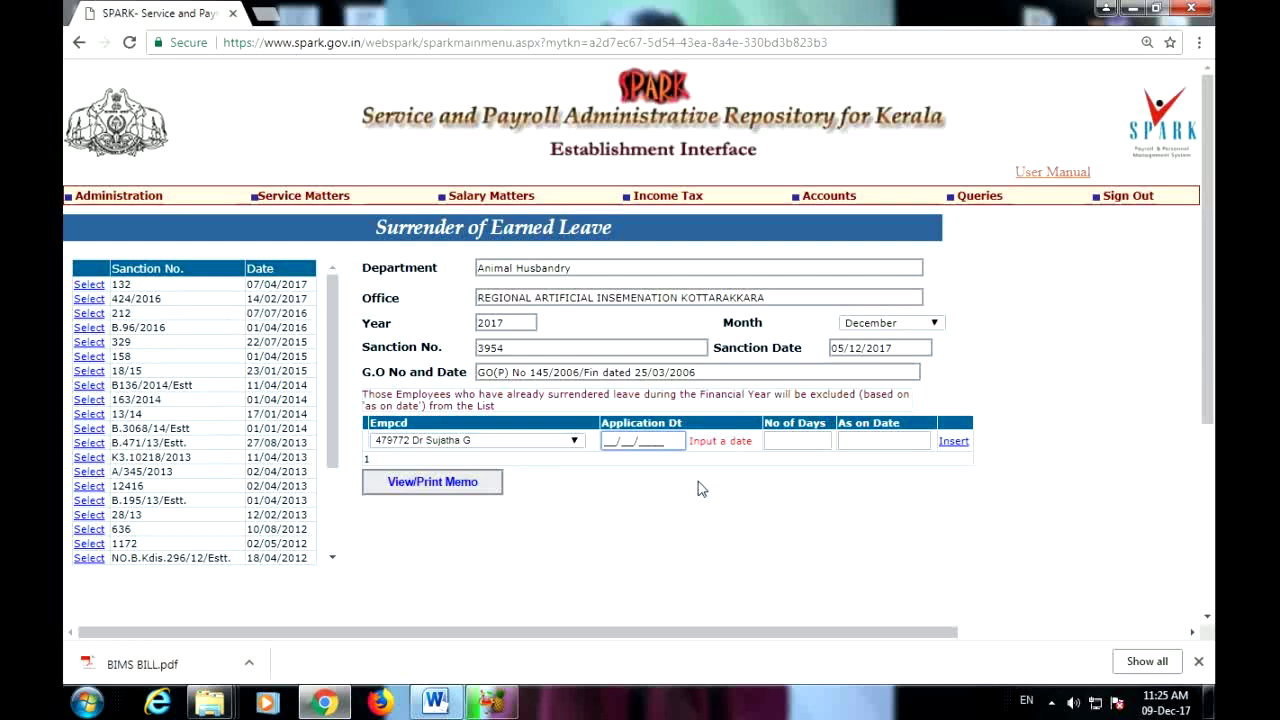
{"action": "type", "text": "17/11/"}
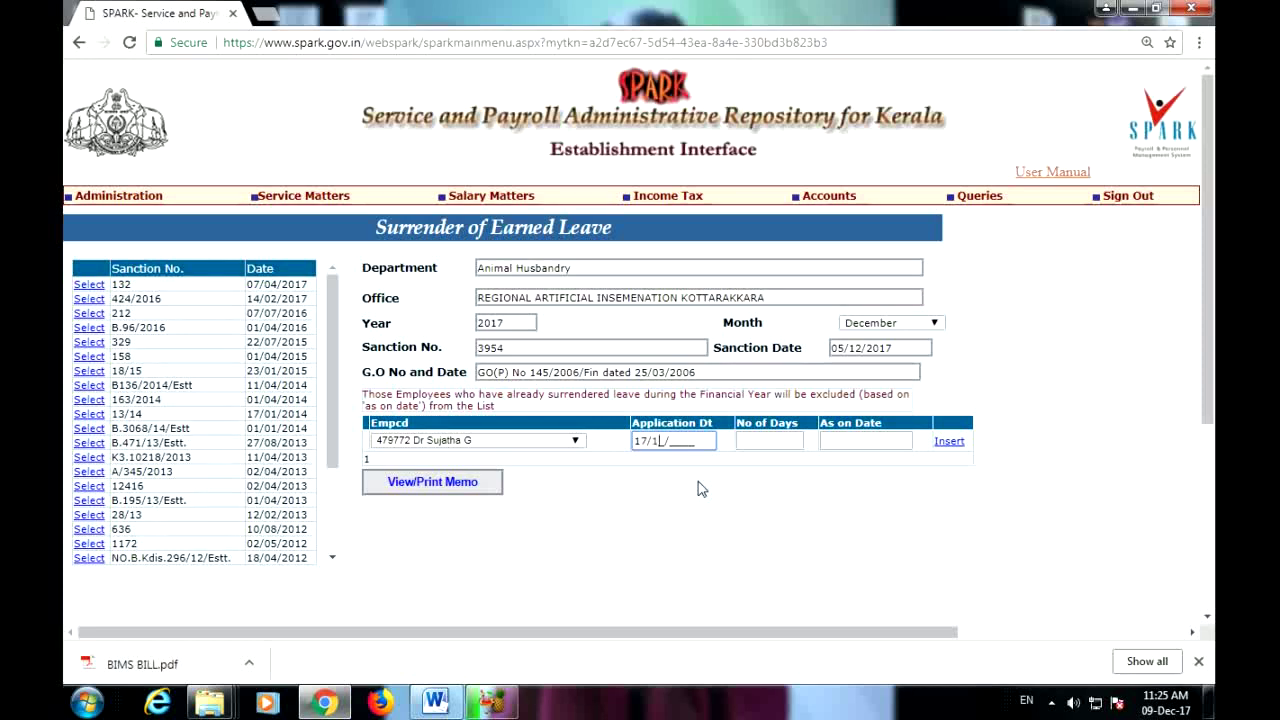
{"action": "type", "text": "2017"}
{"action": "left_click", "coordinate": [749, 441]}
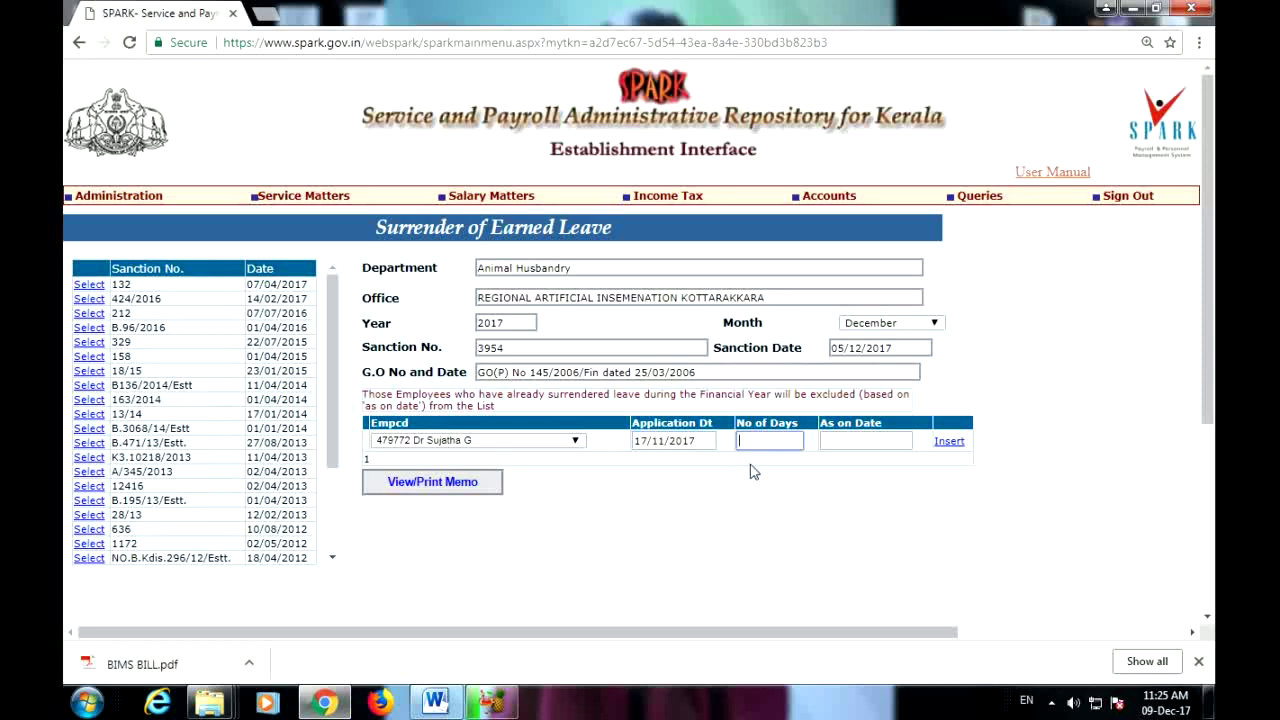
{"action": "type", "text": "30"}
{"action": "left_click", "coordinate": [824, 443]}
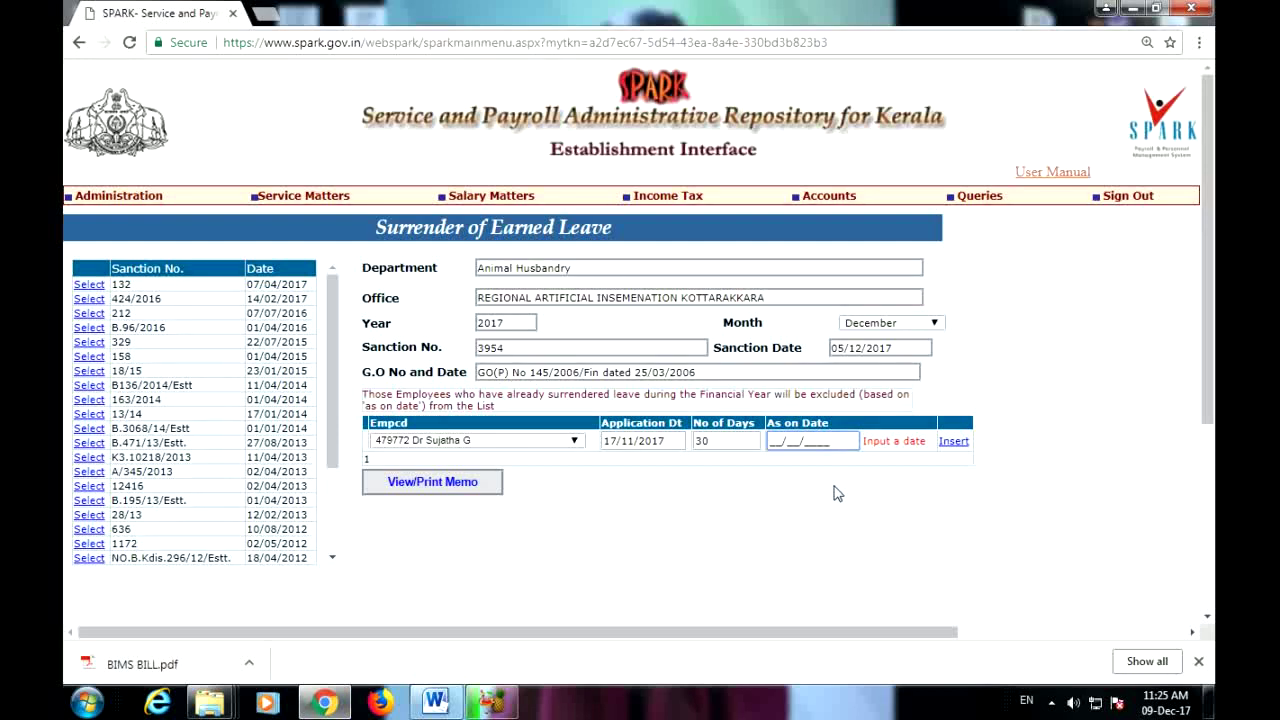
{"action": "type", "text": "17/11/2017"}
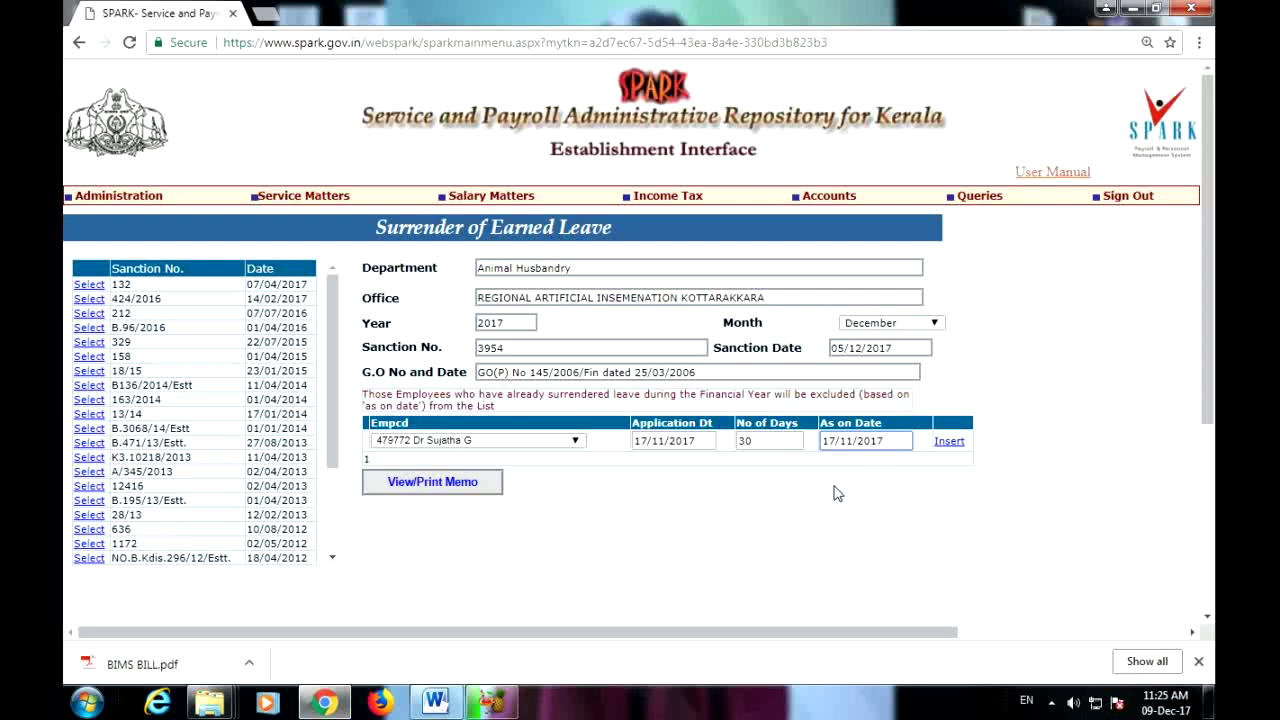
{"action": "left_click", "coordinate": [944, 443]}
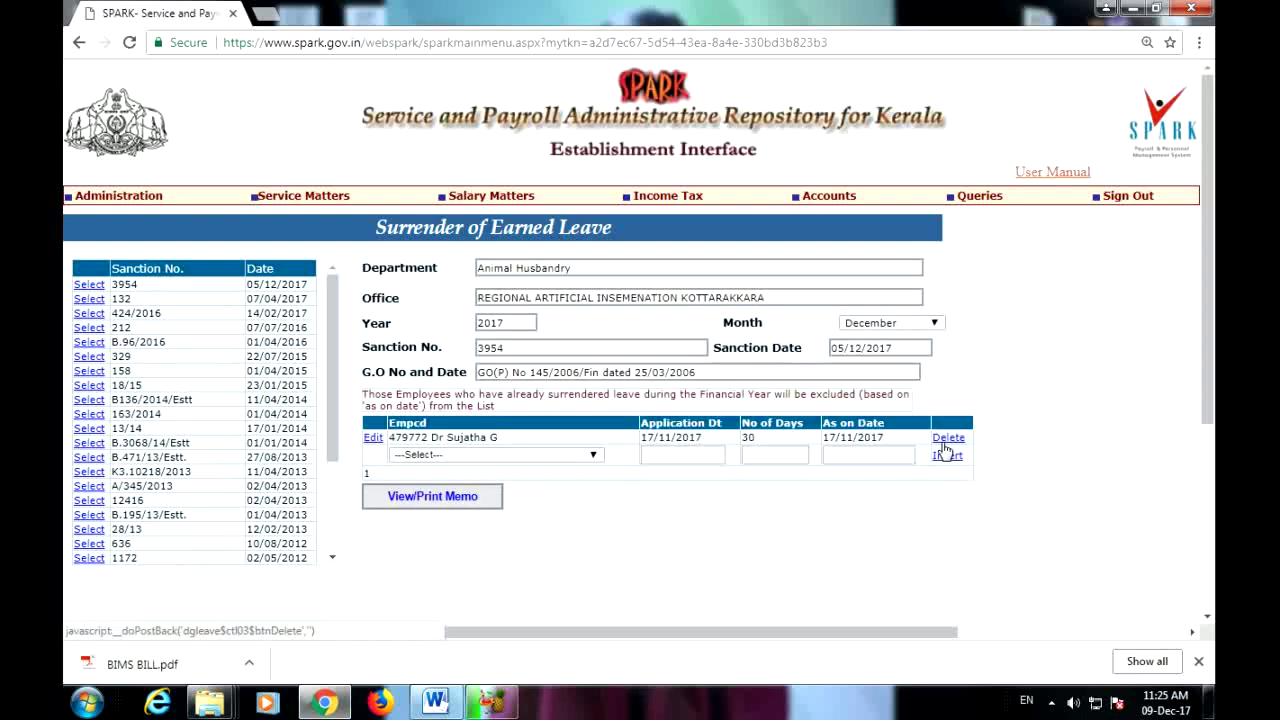
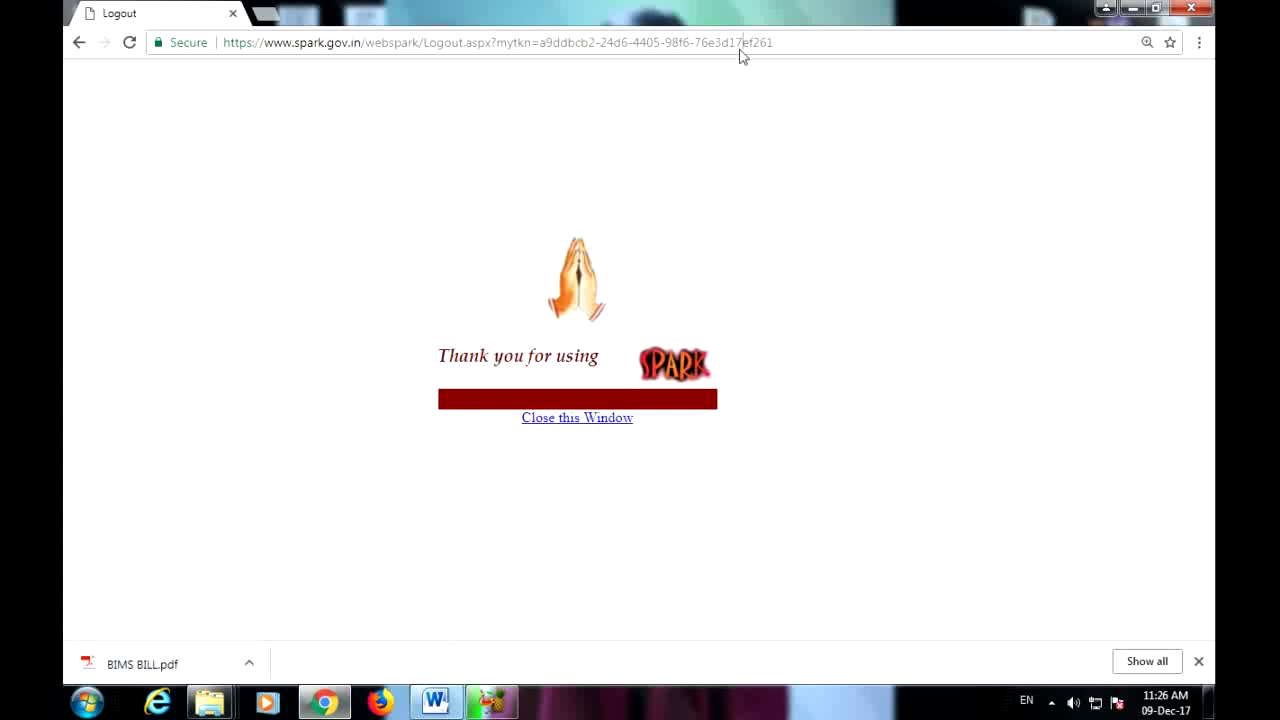
Step: Go to spark.gov.in and open the SPARK login page
{"action": "type", "text": "s"}
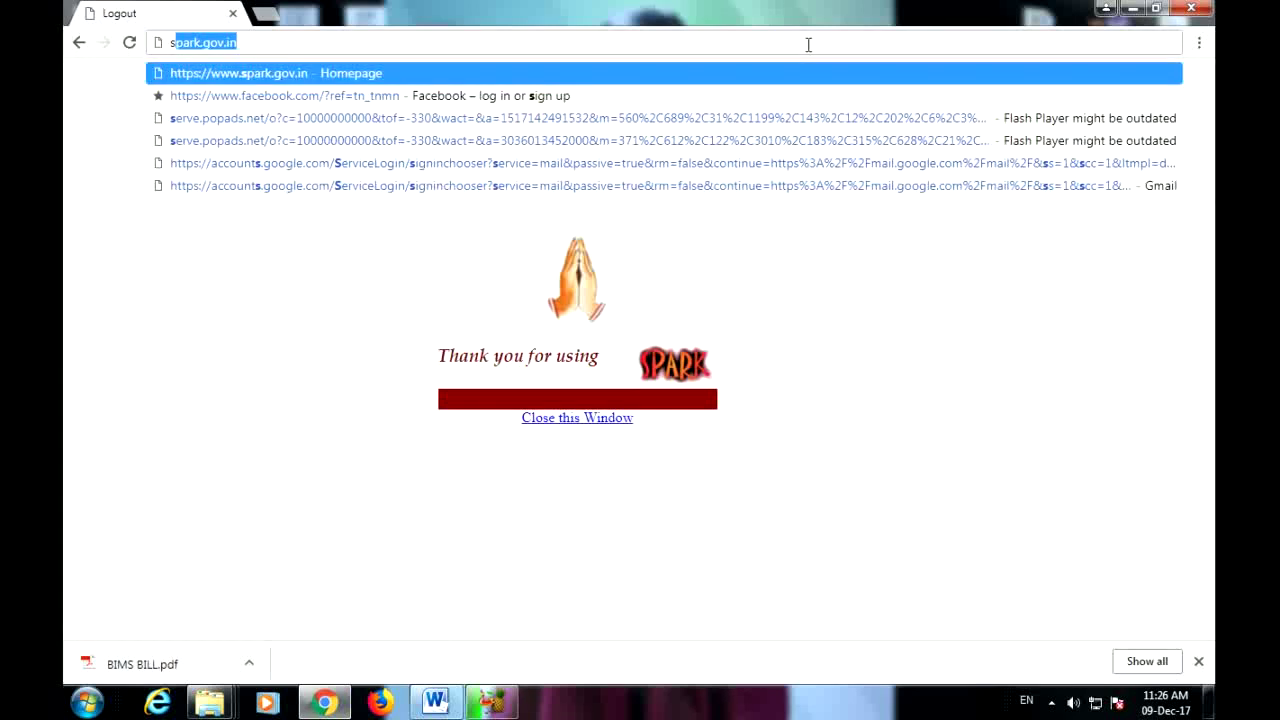
{"action": "key", "text": "Return"}
{"action": "left_click", "coordinate": [700, 617]}
Step: Sign in with the user code, the account password and the captcha characters
{"action": "left_click", "coordinate": [1003, 302]}
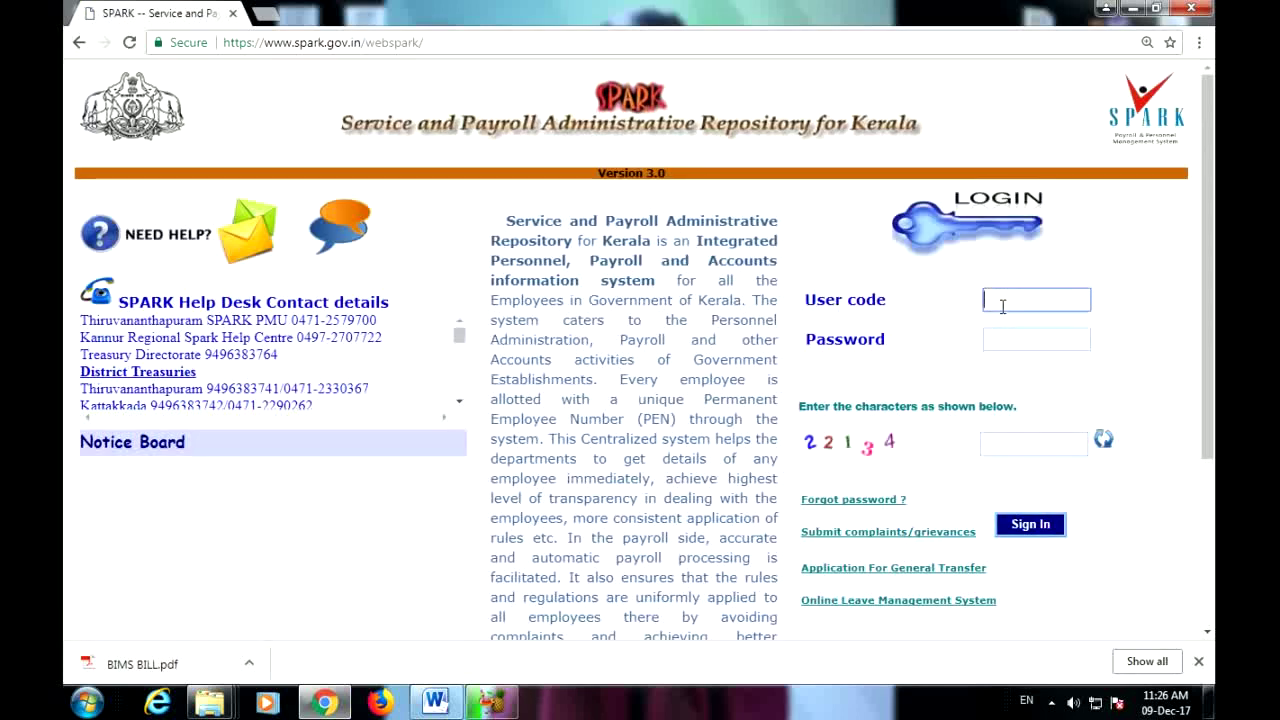
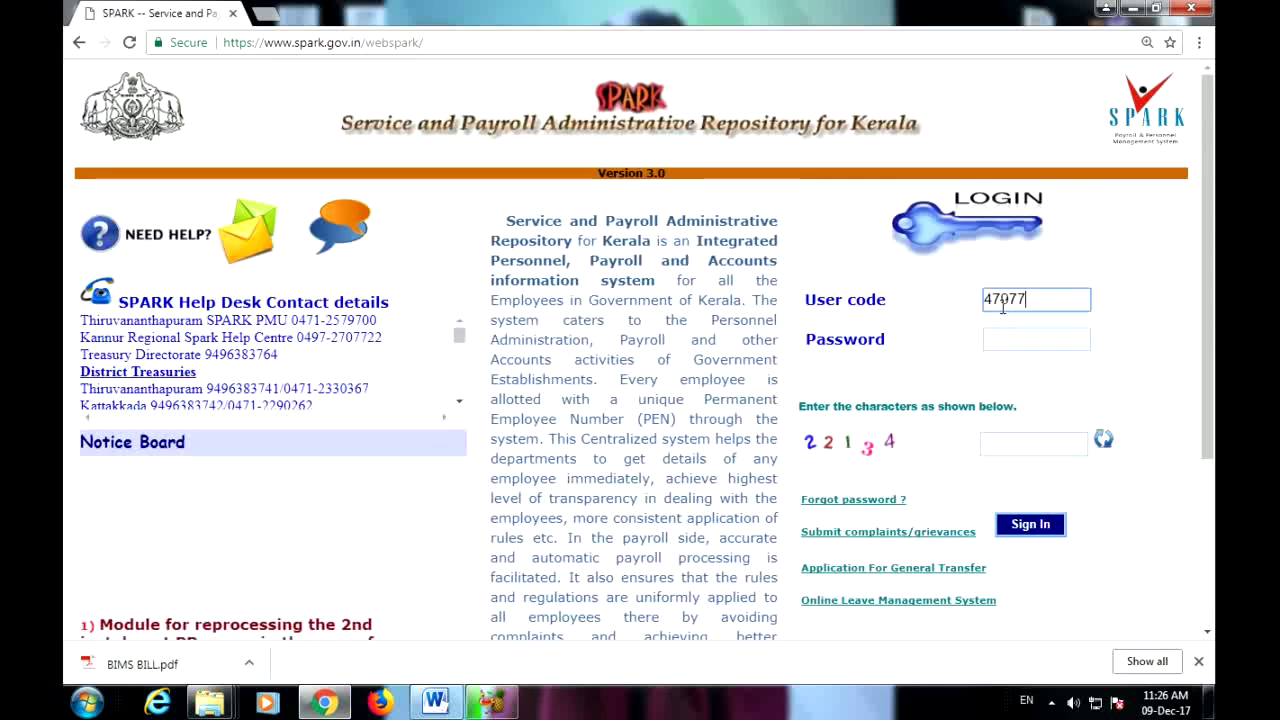
{"action": "left_click", "coordinate": [1043, 343]}
{"action": "type", "text": "•••••••"}
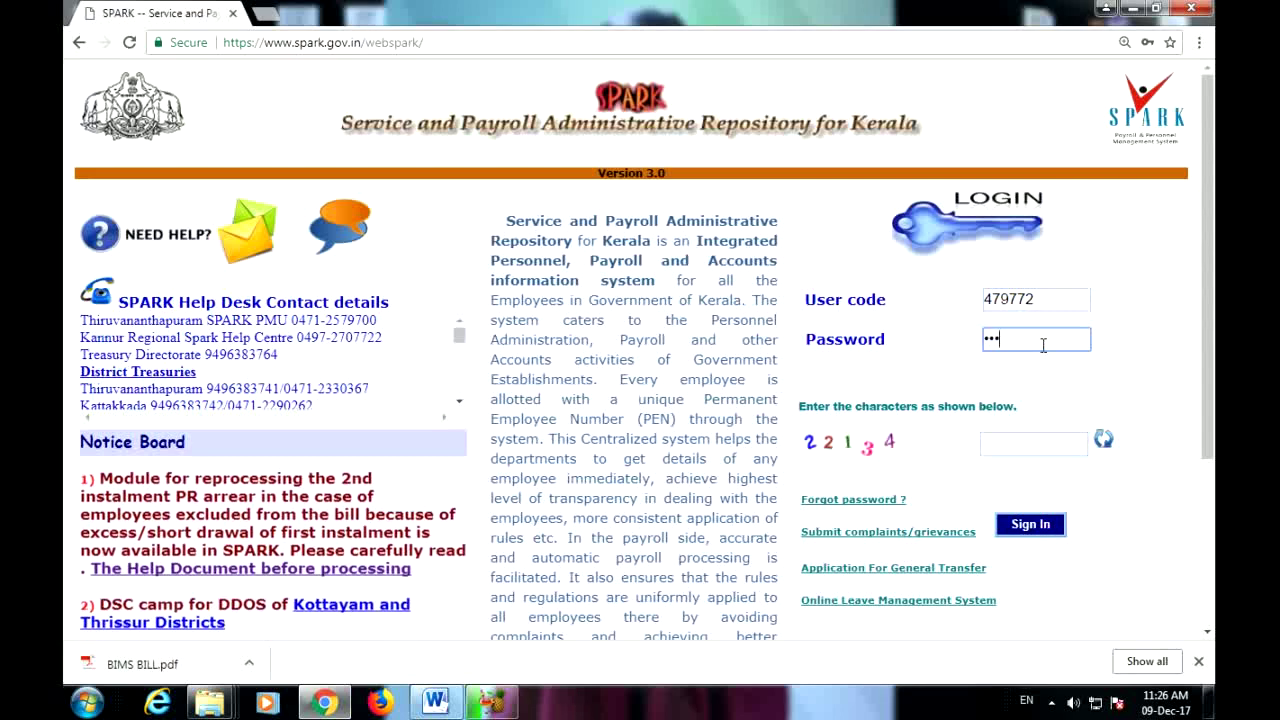
{"action": "type", "text": "••••"}
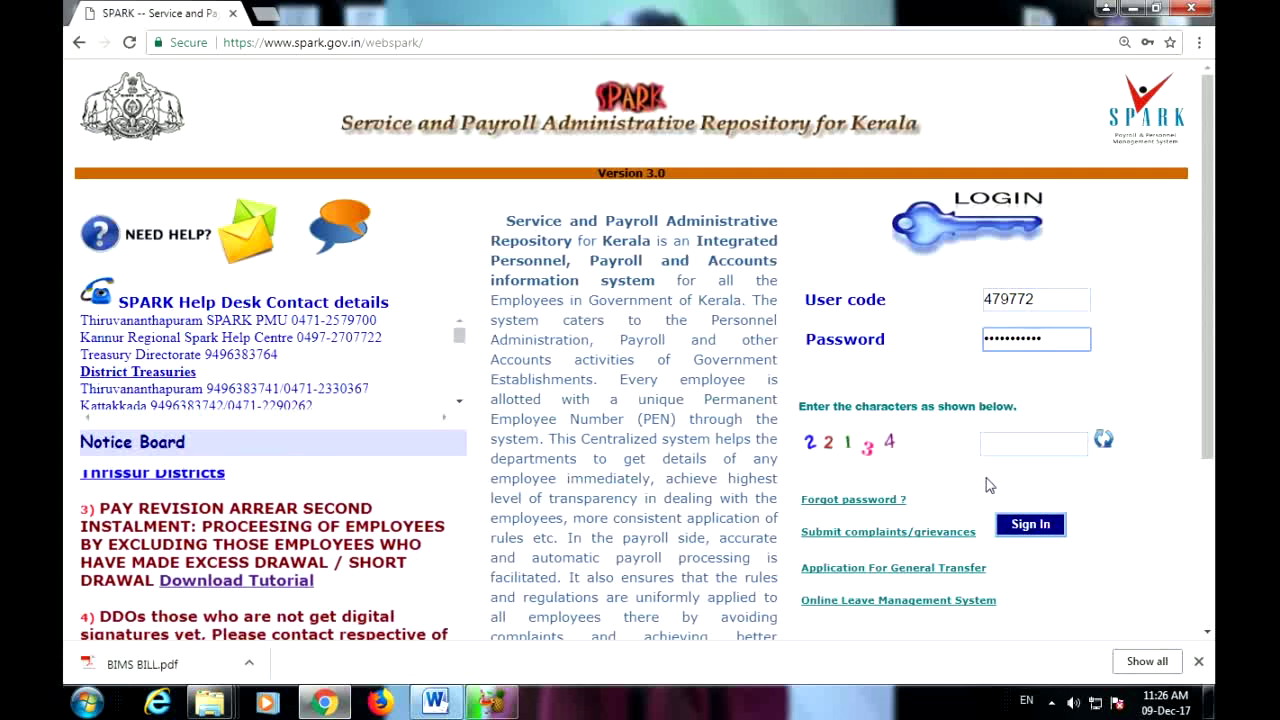
{"action": "left_click", "coordinate": [1008, 444]}
{"action": "type", "text": "22134"}
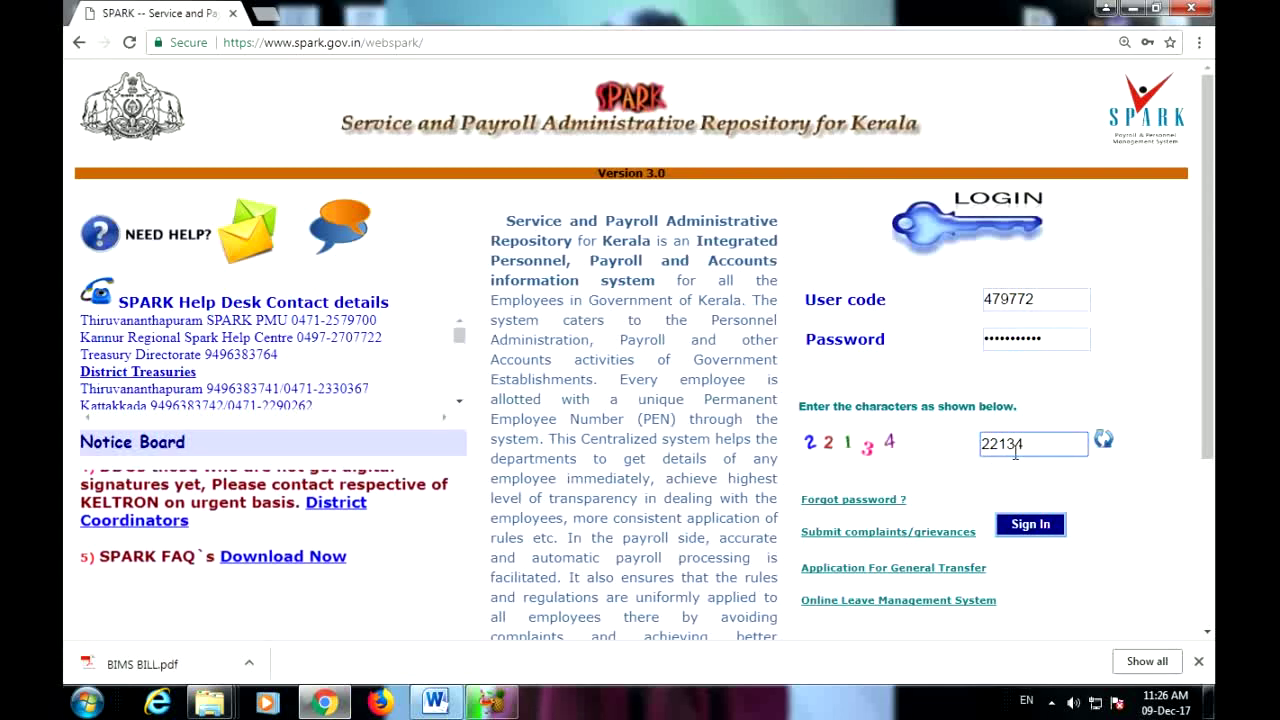
{"action": "left_click", "coordinate": [1040, 526]}
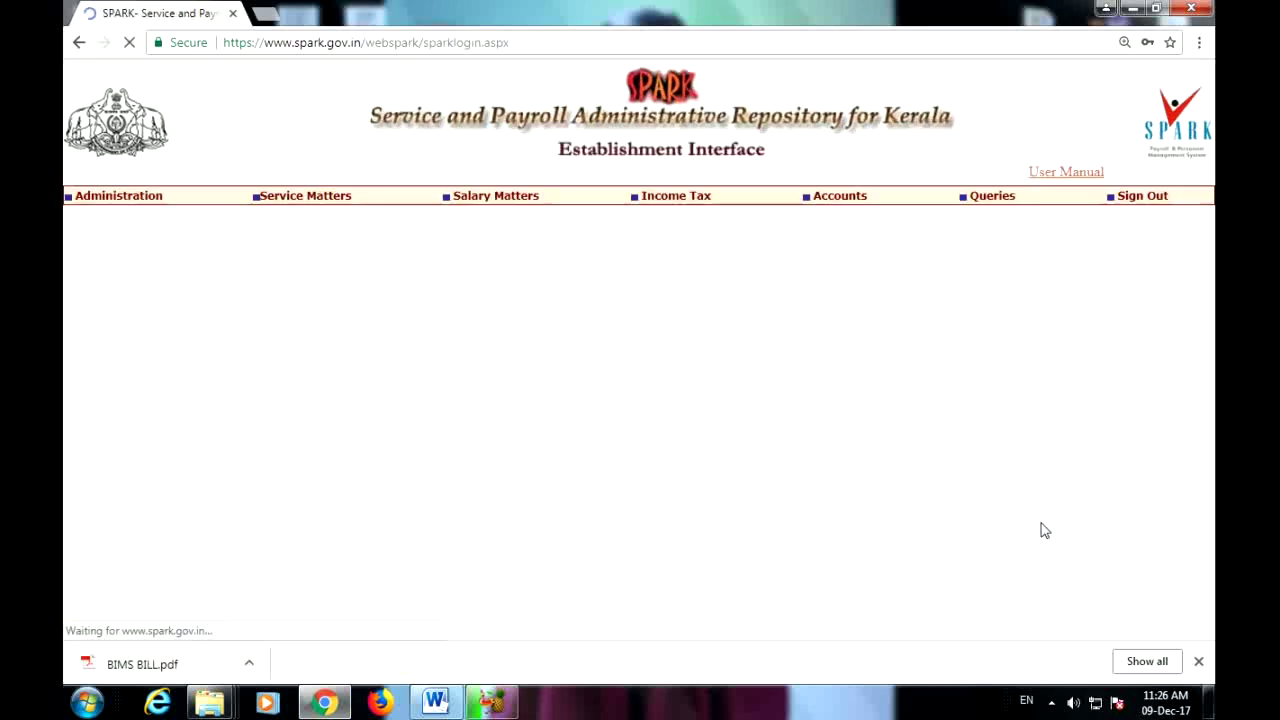
Step: Dismiss the login alert and open Salary Matters > Processing > Leave Surrender
{"action": "left_click", "coordinate": [784, 311]}
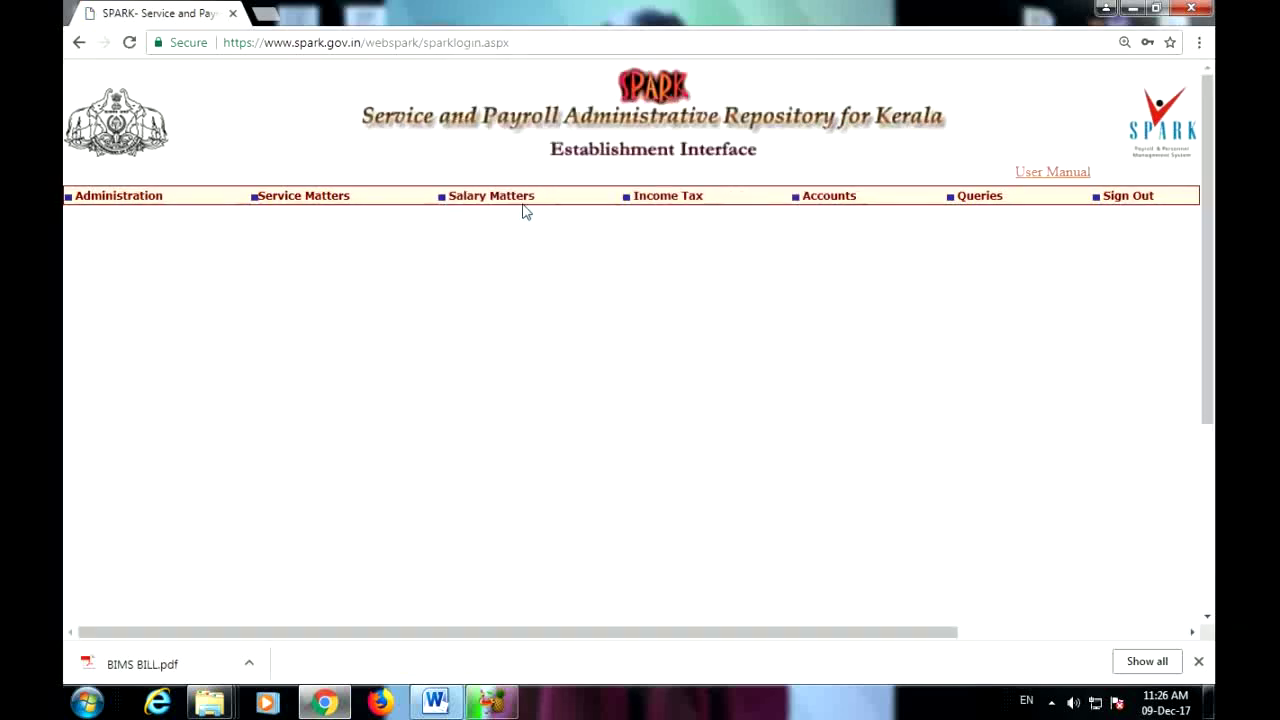
{"action": "mouse_move", "coordinate": [523, 200]}
{"action": "mouse_move", "coordinate": [507, 302]}
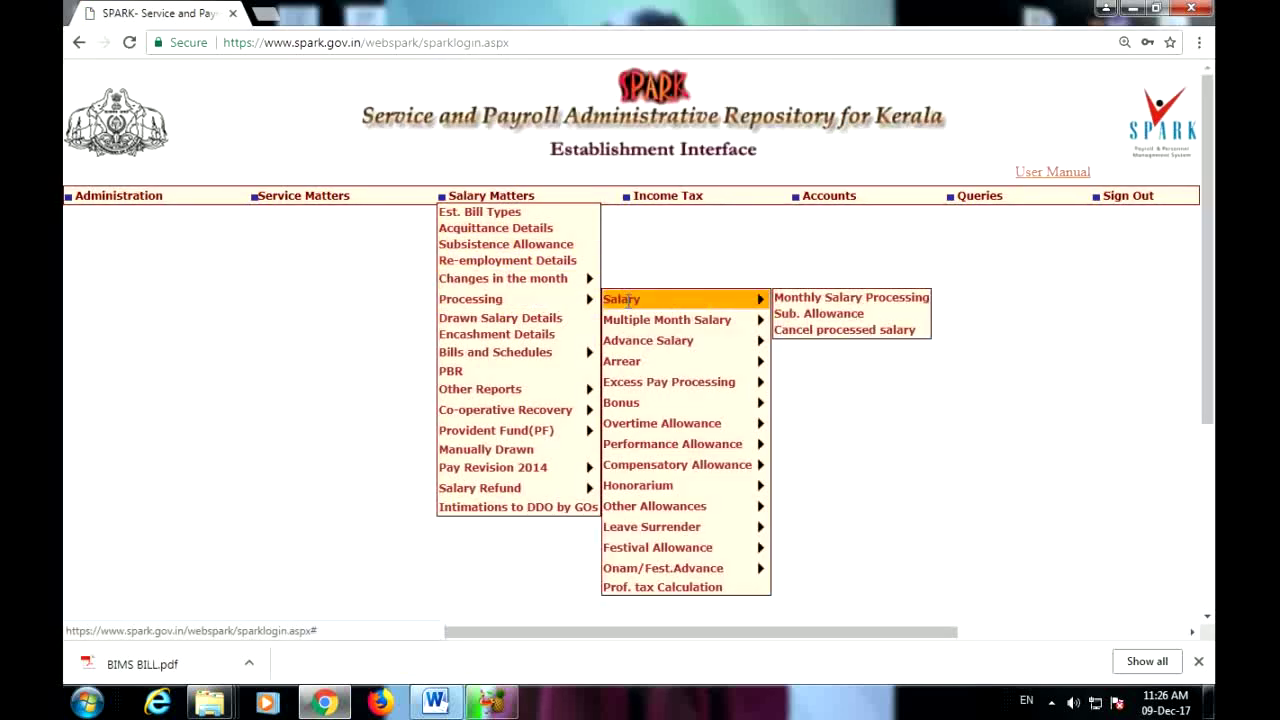
{"action": "mouse_move", "coordinate": [668, 512]}
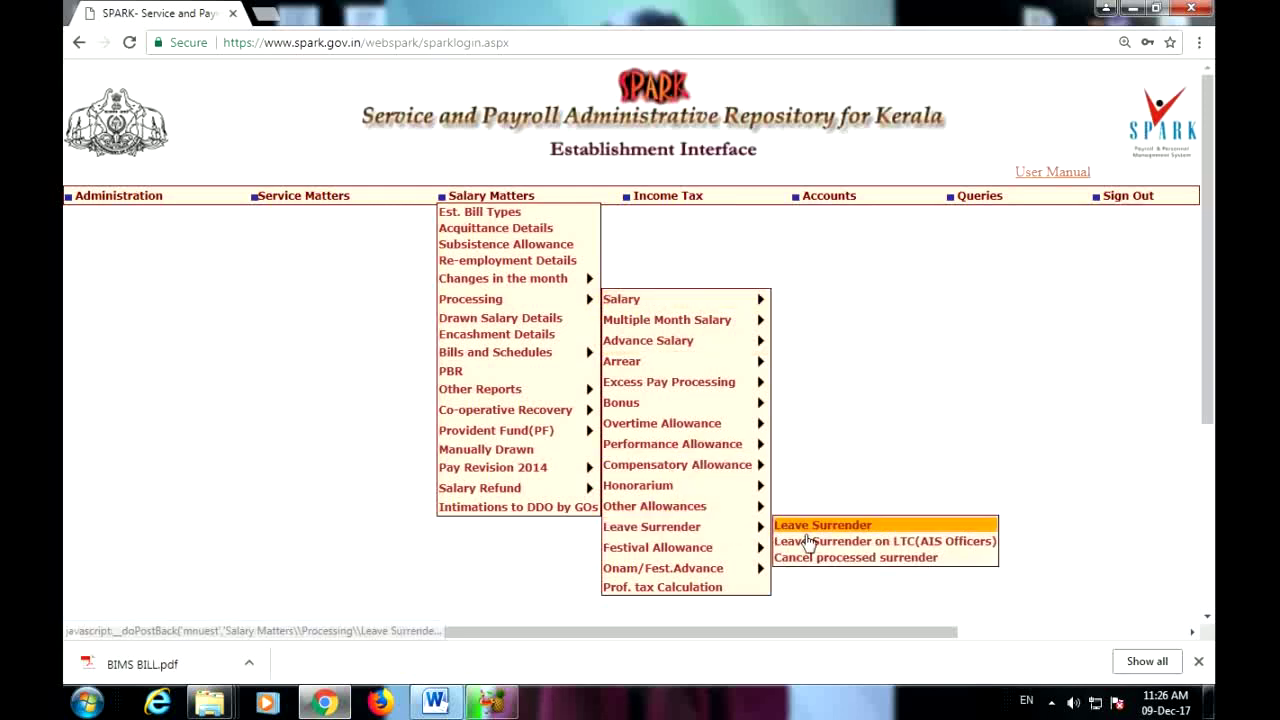
{"action": "left_click", "coordinate": [841, 531]}
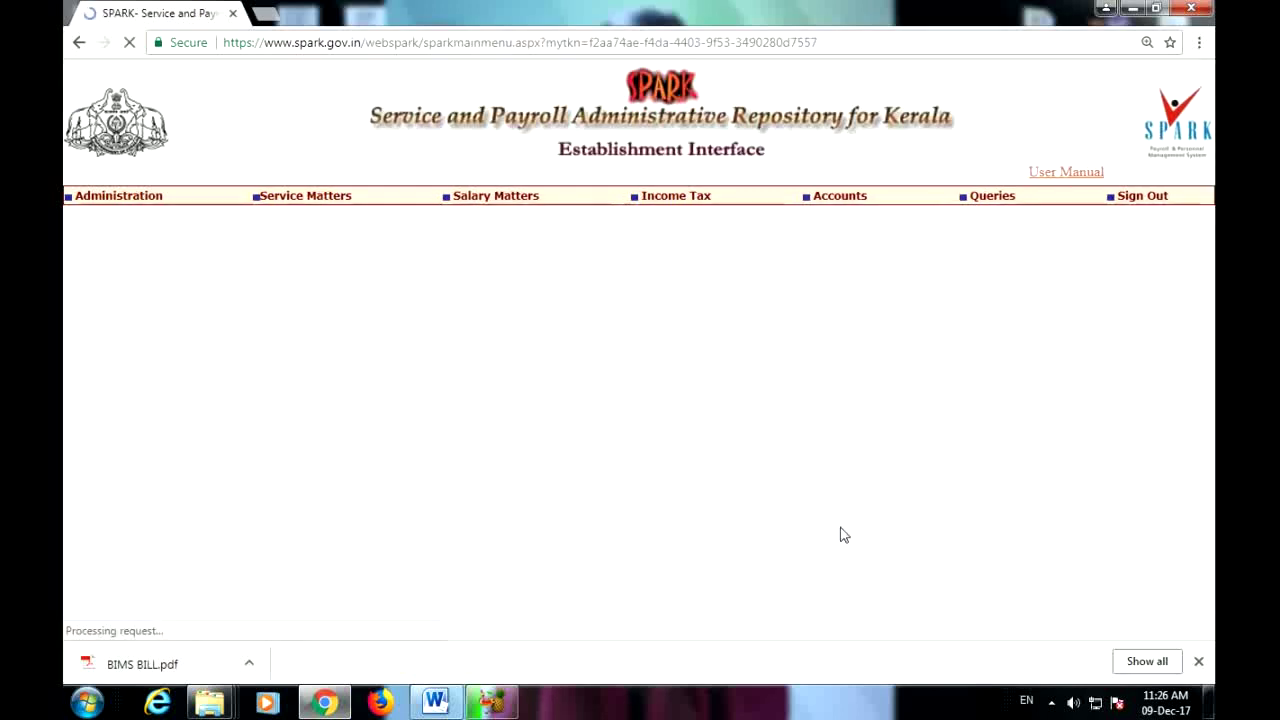
Step: Submit leave surrender processing for DDO 193's Gazetted bill with the listed employee
{"action": "left_click", "coordinate": [224, 320]}
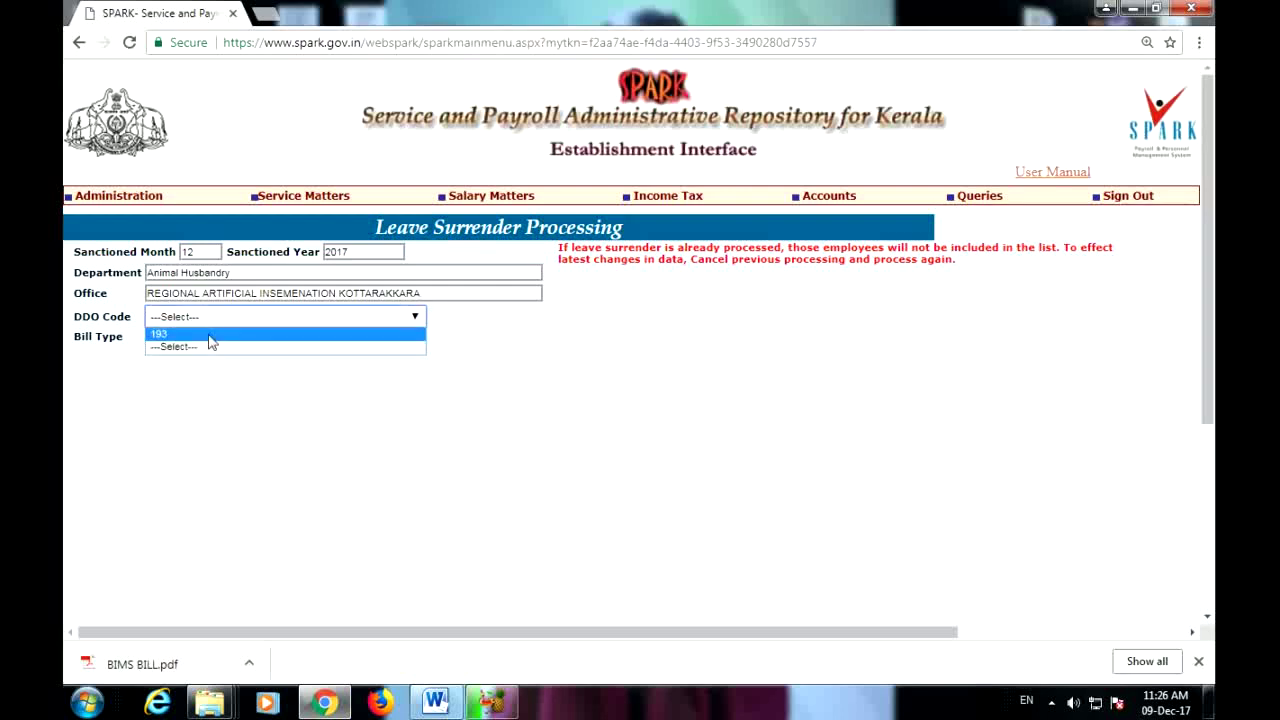
{"action": "left_click", "coordinate": [214, 345]}
{"action": "left_click", "coordinate": [252, 345]}
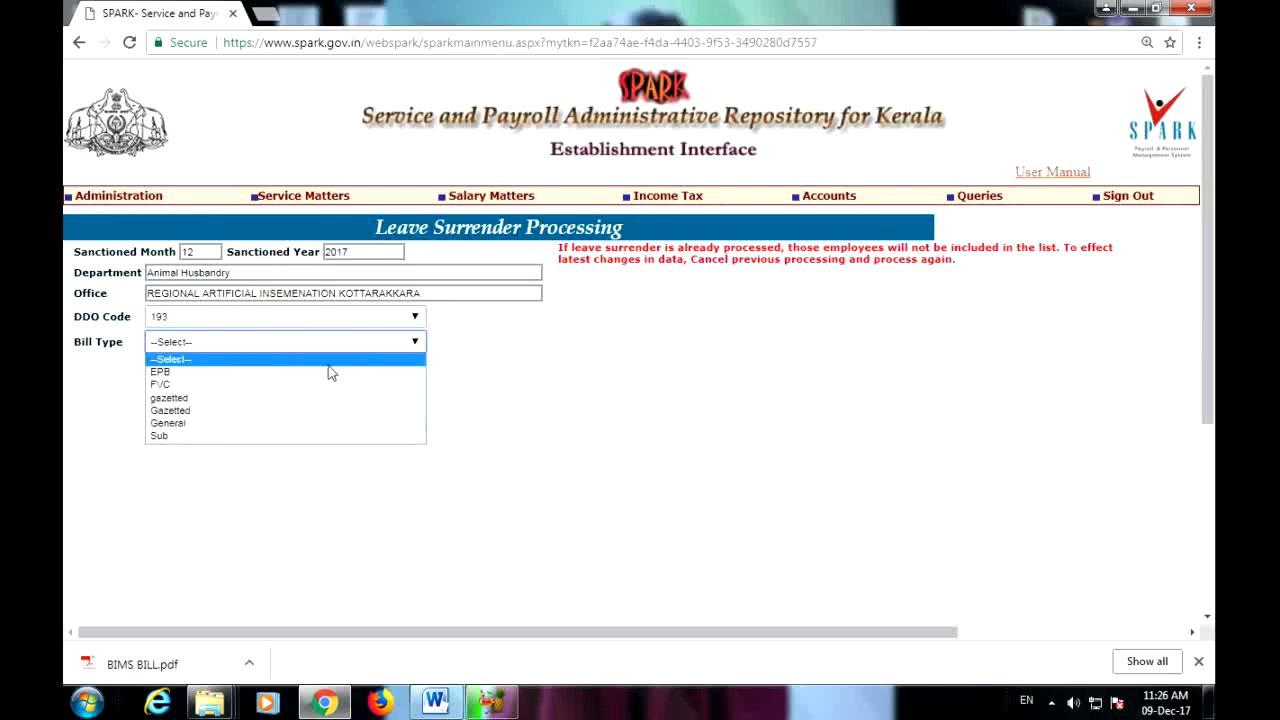
{"action": "left_click", "coordinate": [276, 422]}
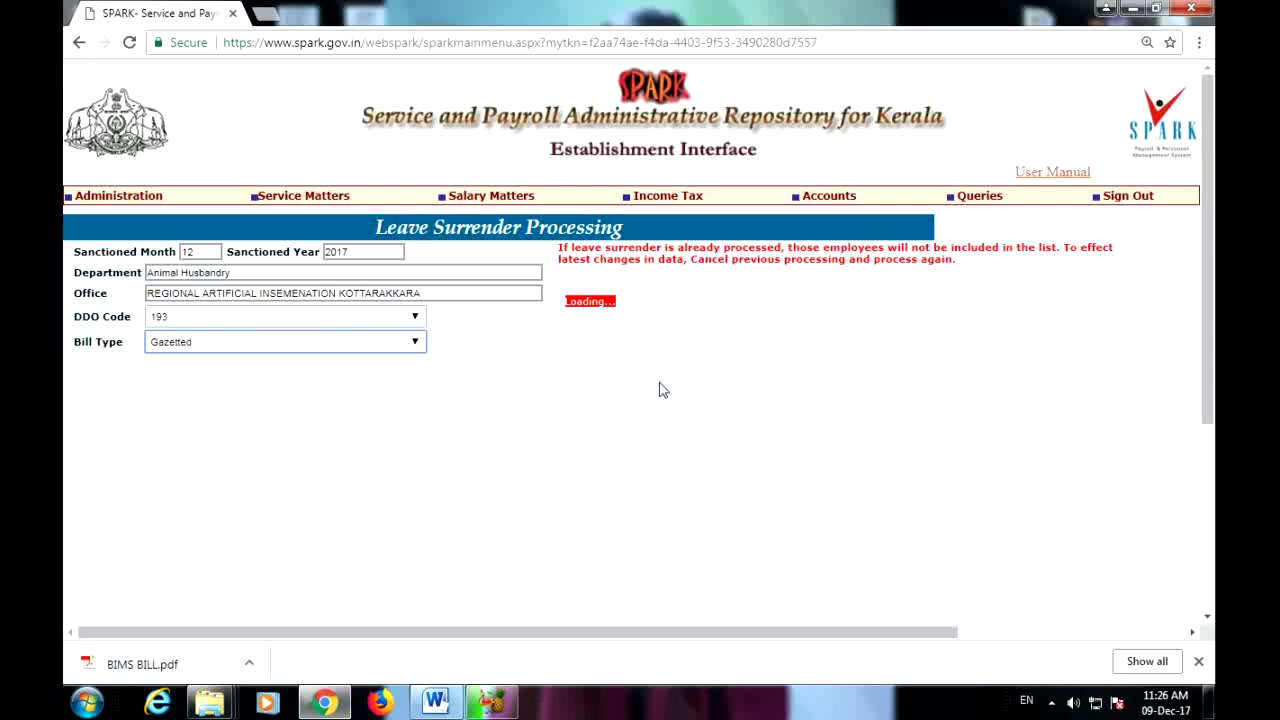
{"action": "left_click", "coordinate": [583, 362]}
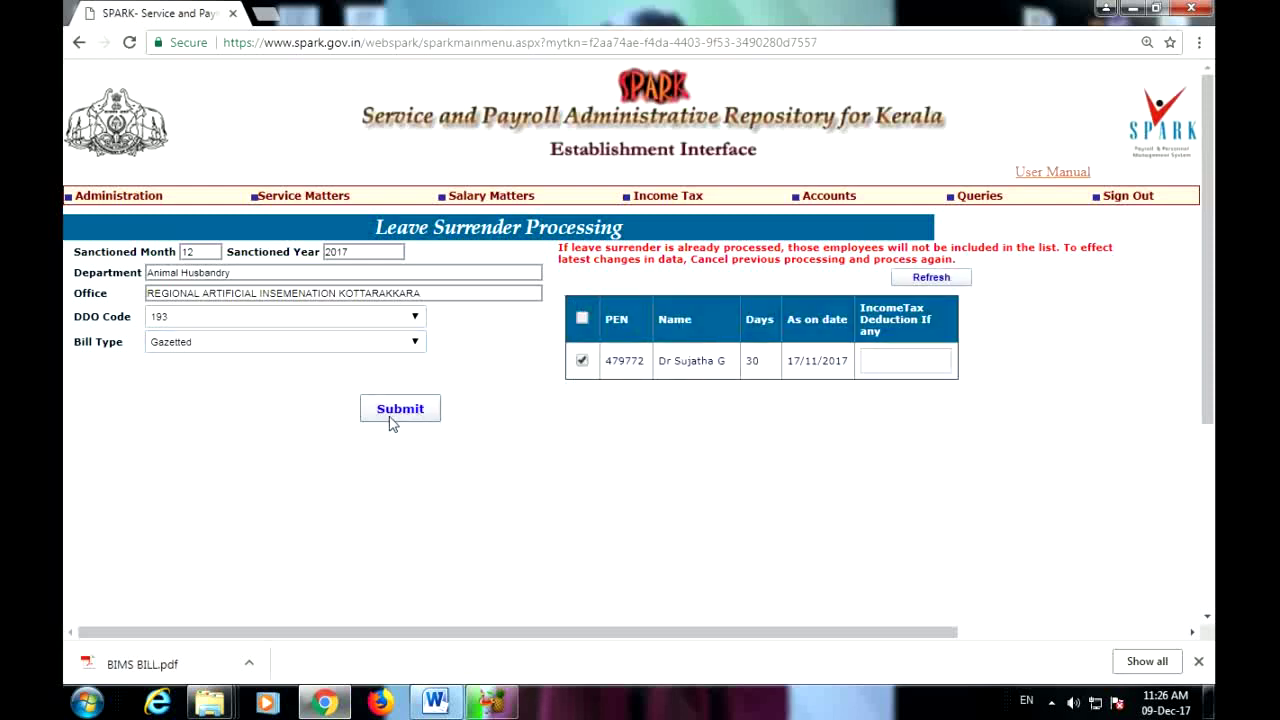
{"action": "left_click", "coordinate": [424, 409]}
{"action": "left_click", "coordinate": [708, 140]}
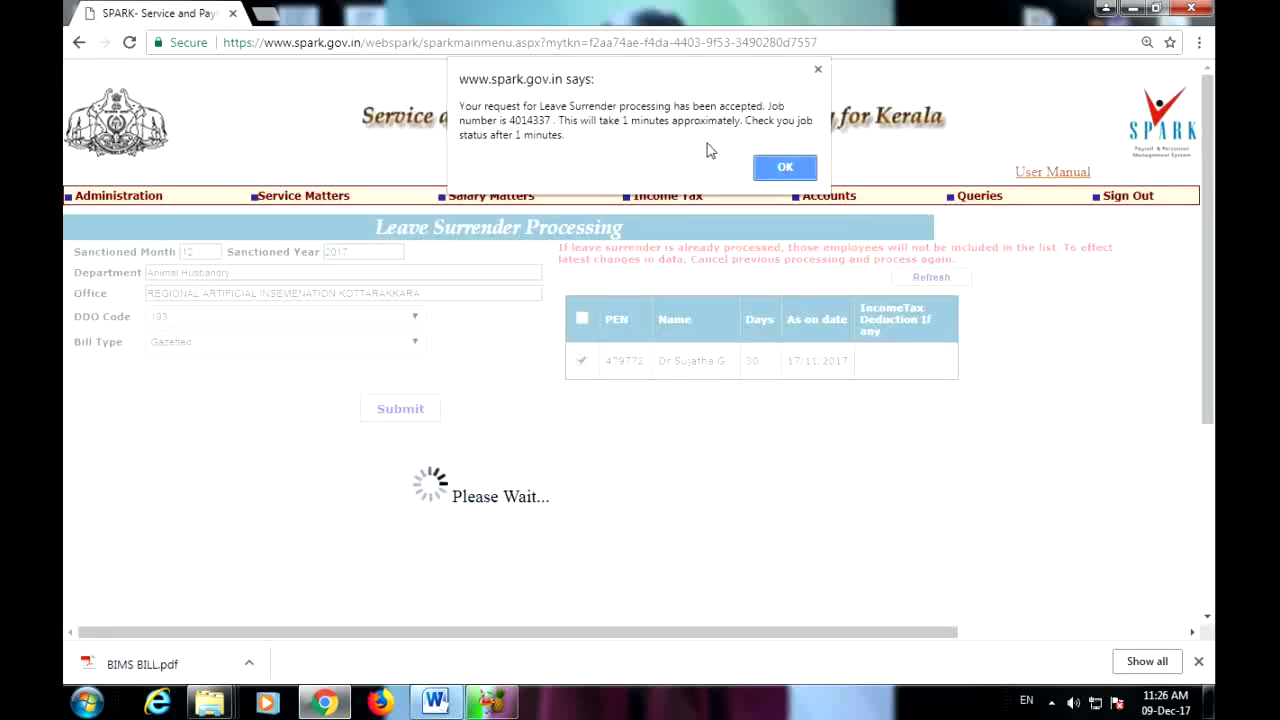
{"action": "left_click", "coordinate": [783, 168]}
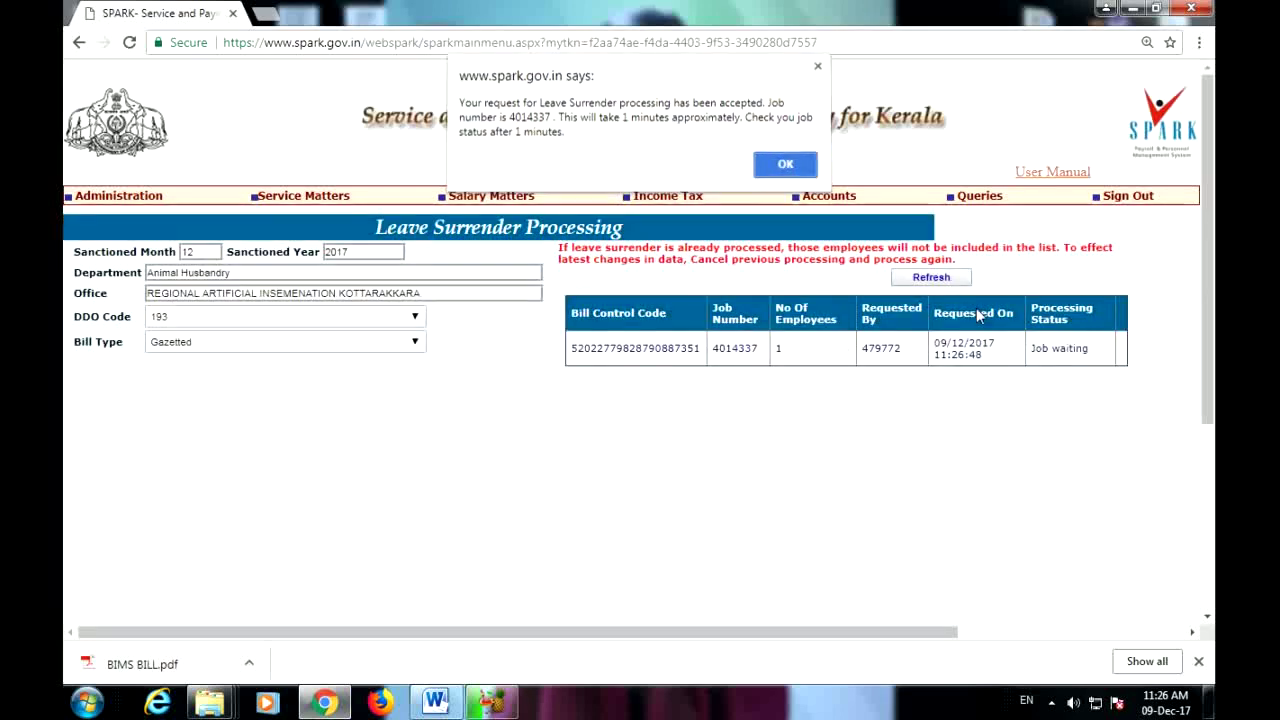
Step: Refresh the job status until it shows 'Job completed successfully'
{"action": "left_click", "coordinate": [931, 279]}
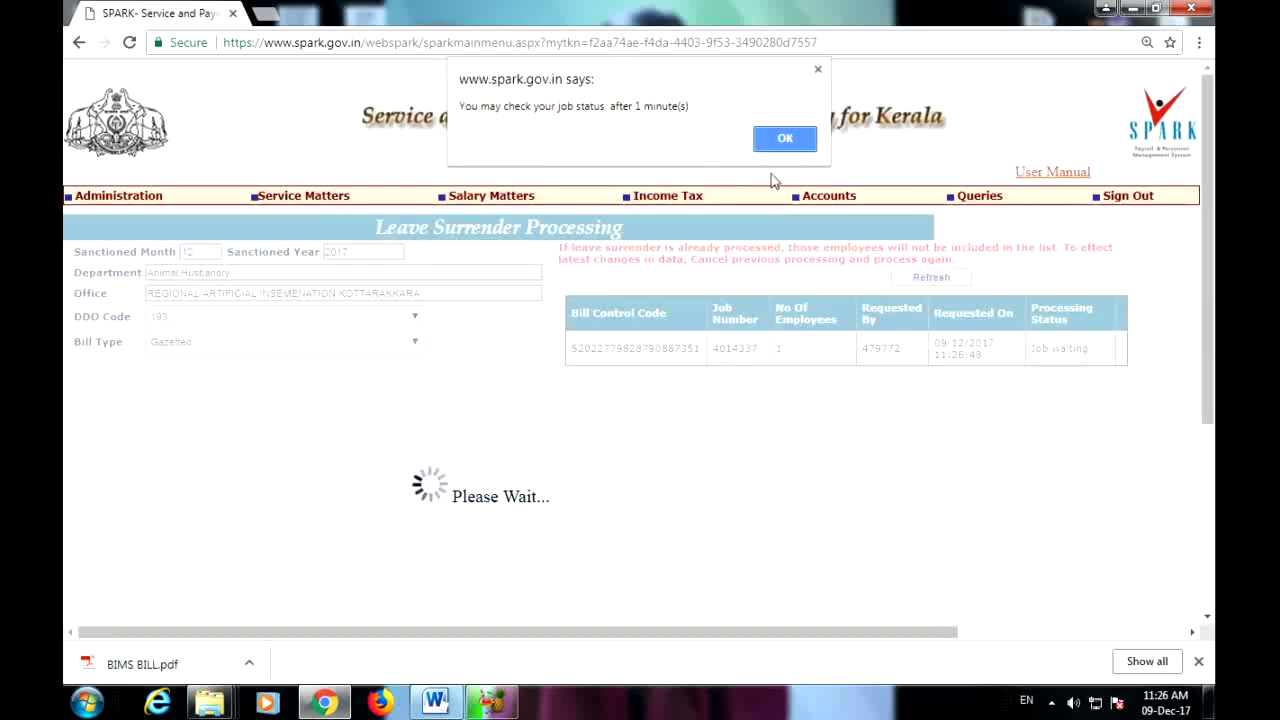
{"action": "left_click", "coordinate": [790, 139]}
{"action": "left_click", "coordinate": [931, 279]}
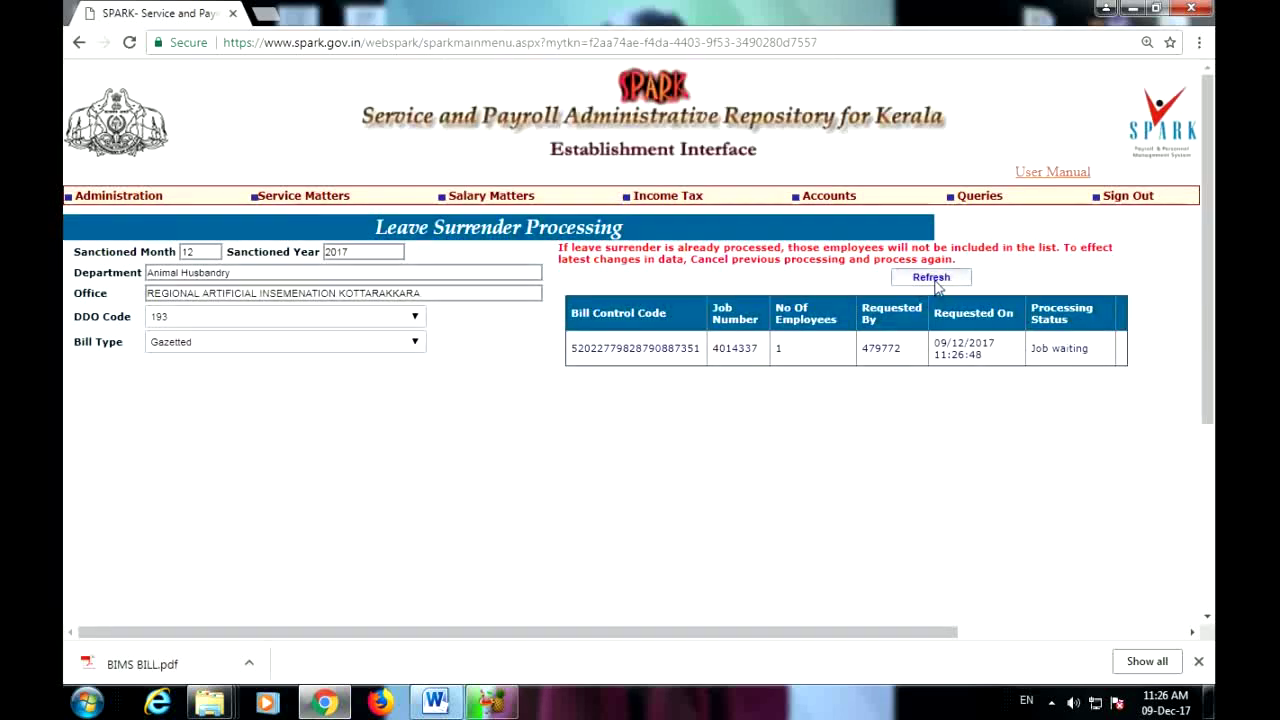
{"action": "left_click", "coordinate": [790, 139]}
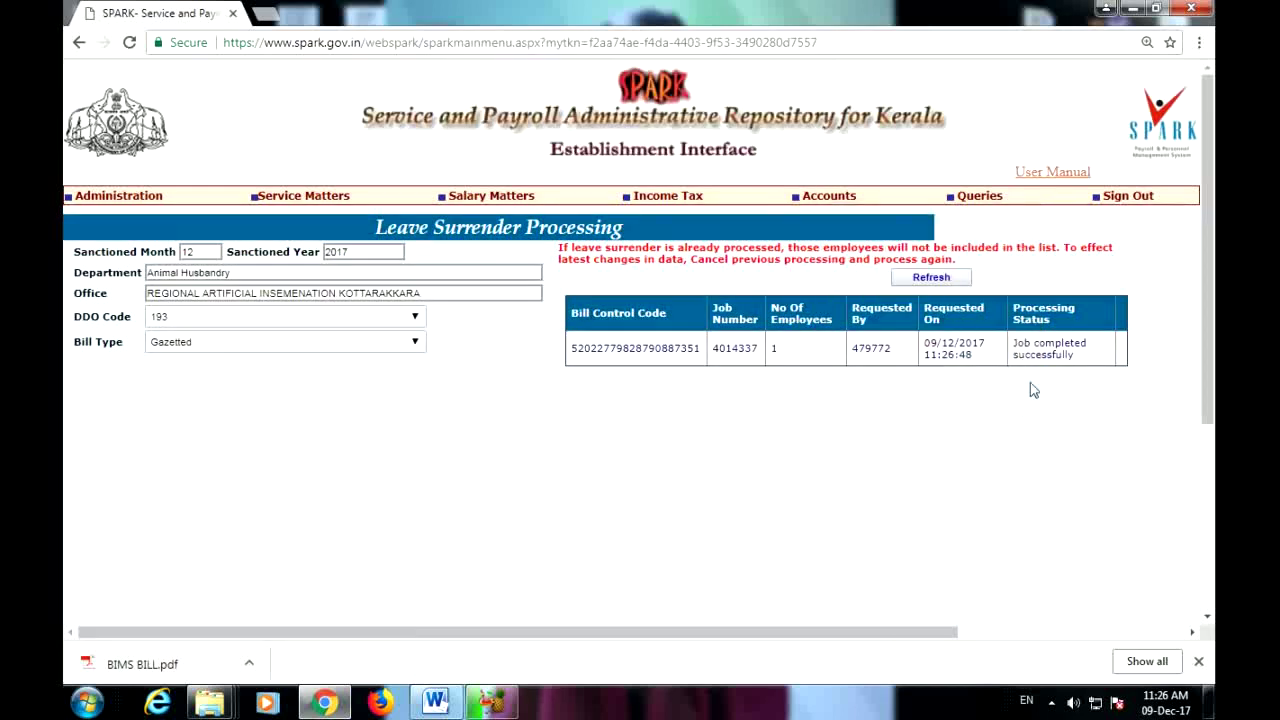
Step: Open the Leave Surrender Bill page under Bills and Schedules
{"action": "mouse_move", "coordinate": [490, 195]}
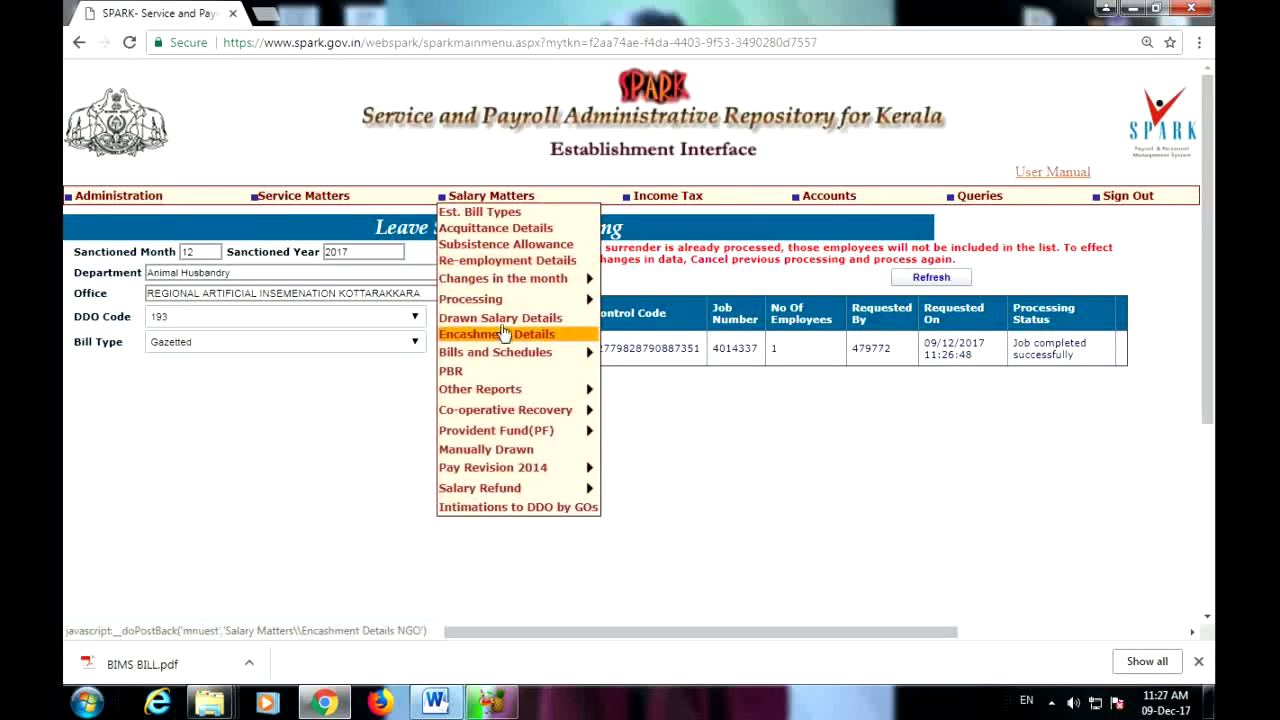
{"action": "mouse_move", "coordinate": [495, 299]}
{"action": "mouse_move", "coordinate": [486, 356]}
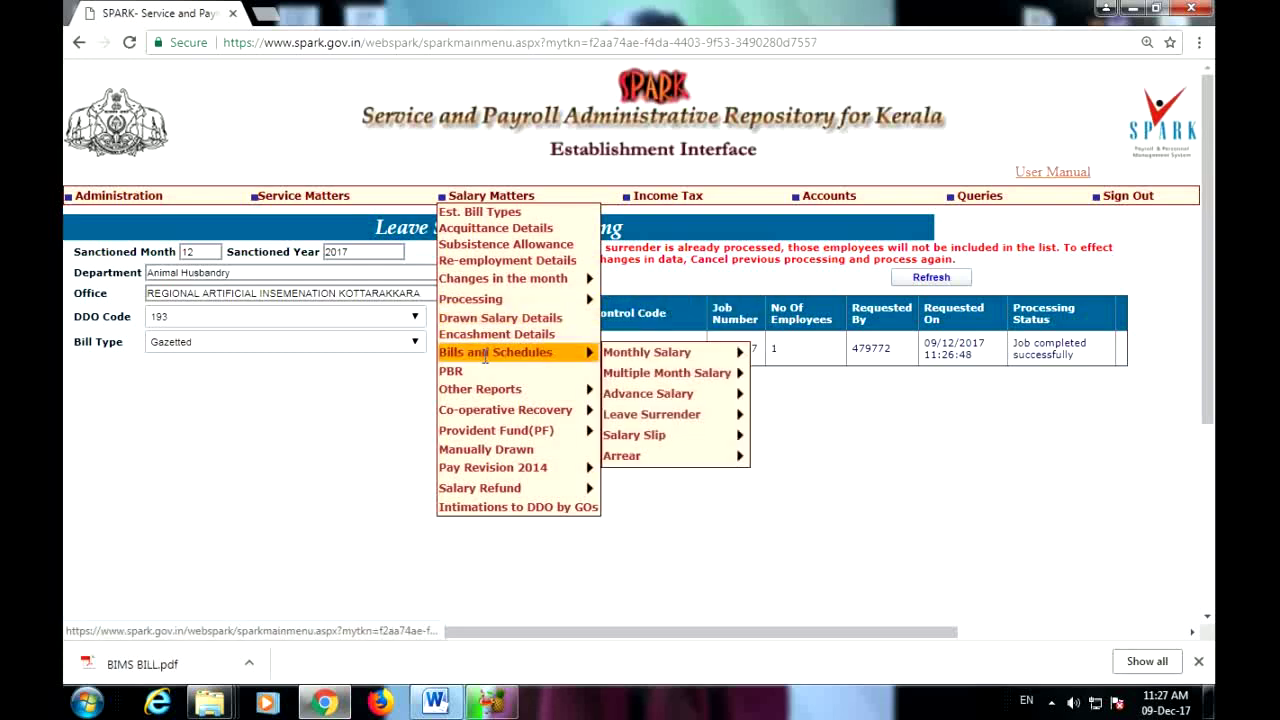
{"action": "mouse_move", "coordinate": [676, 414]}
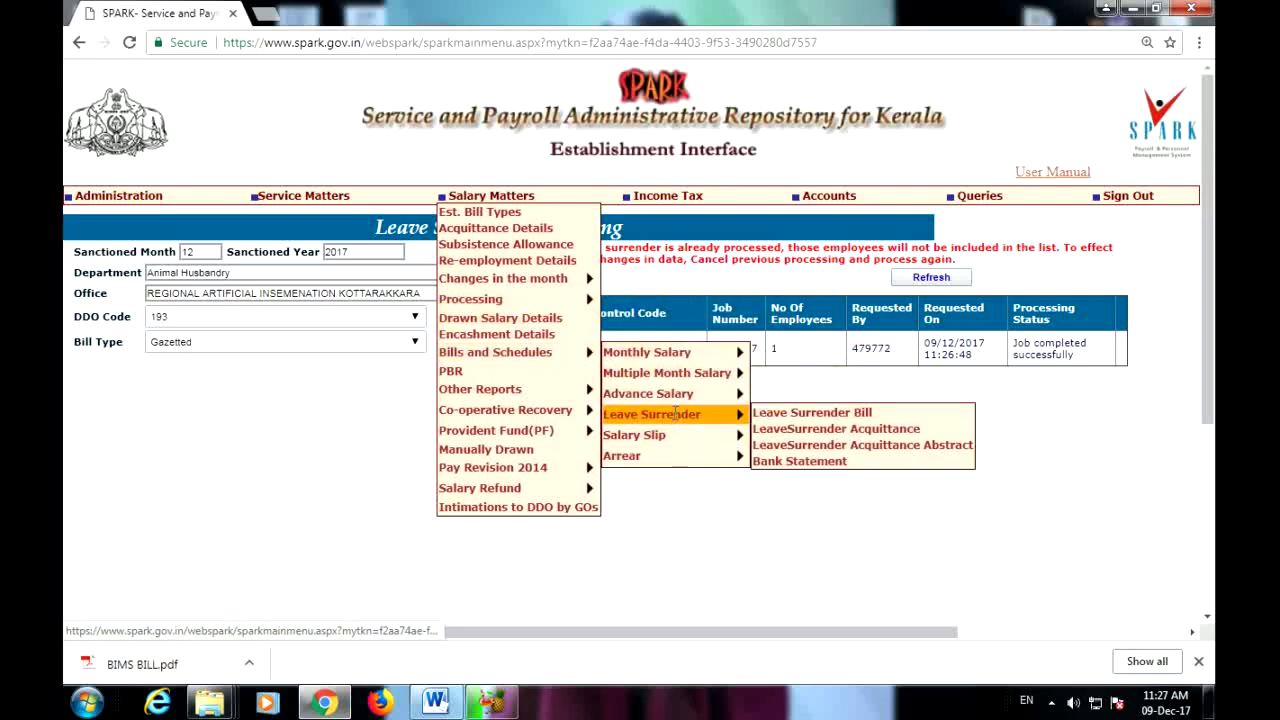
{"action": "left_click", "coordinate": [819, 419]}
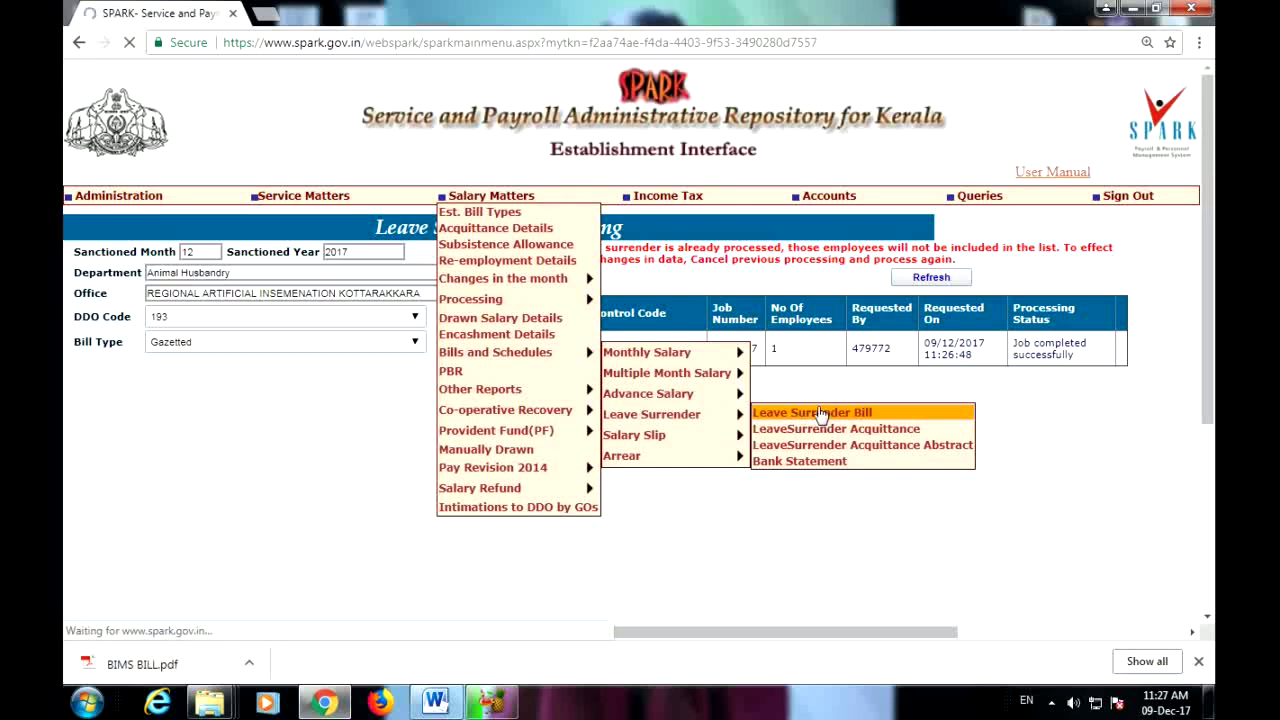
Step: Choose DDO code 193, month December and the Gazetted bill, then generate its Surrender Bill report
{"action": "left_click", "coordinate": [354, 322]}
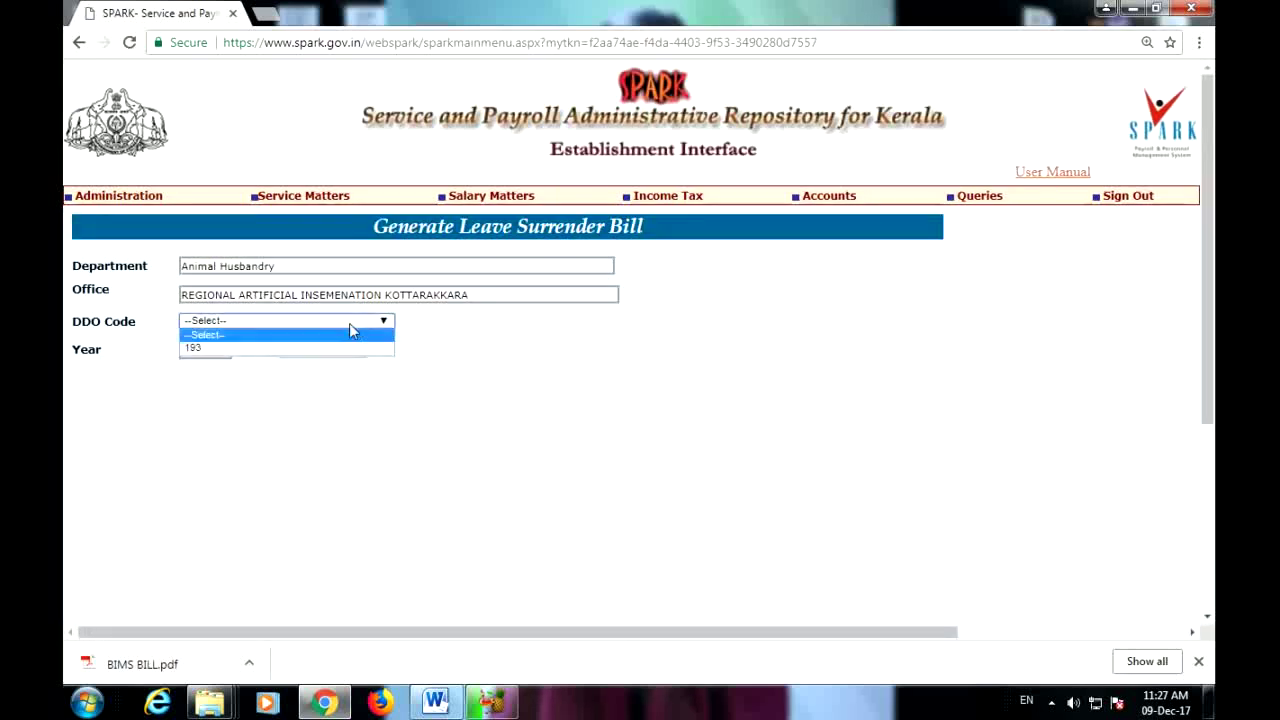
{"action": "left_click", "coordinate": [330, 347]}
{"action": "left_click", "coordinate": [331, 352]}
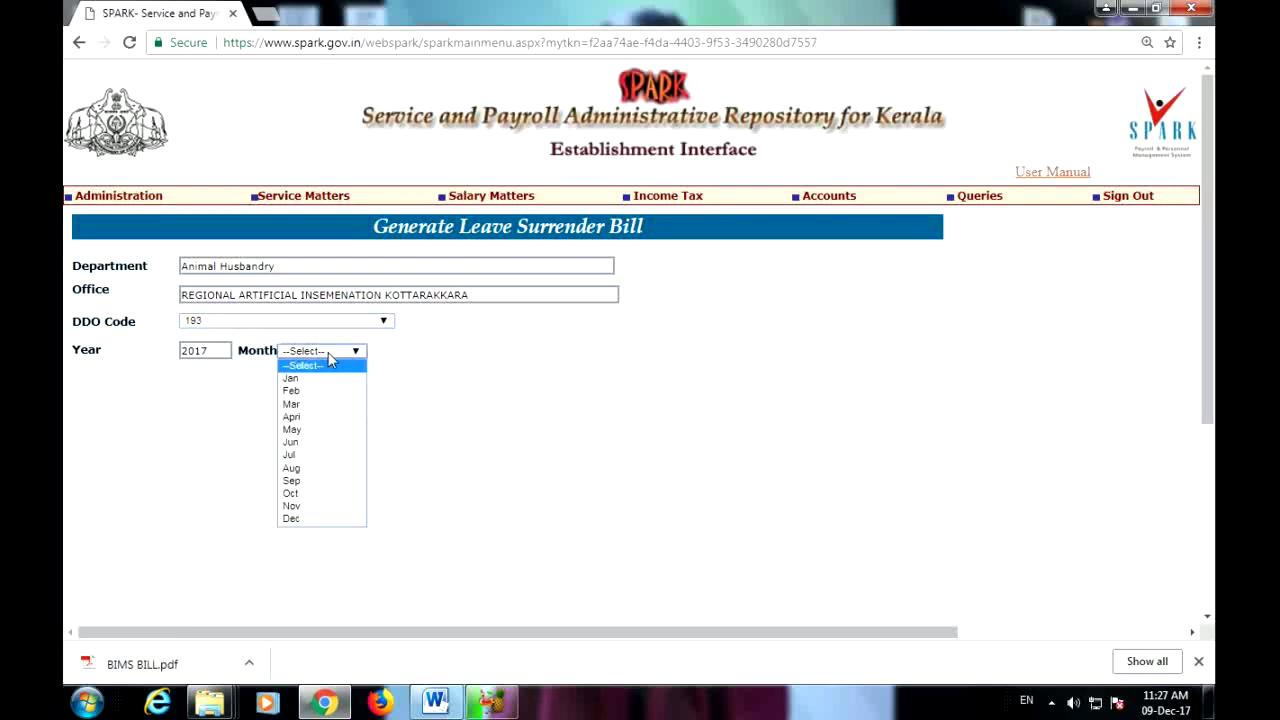
{"action": "left_click", "coordinate": [313, 519]}
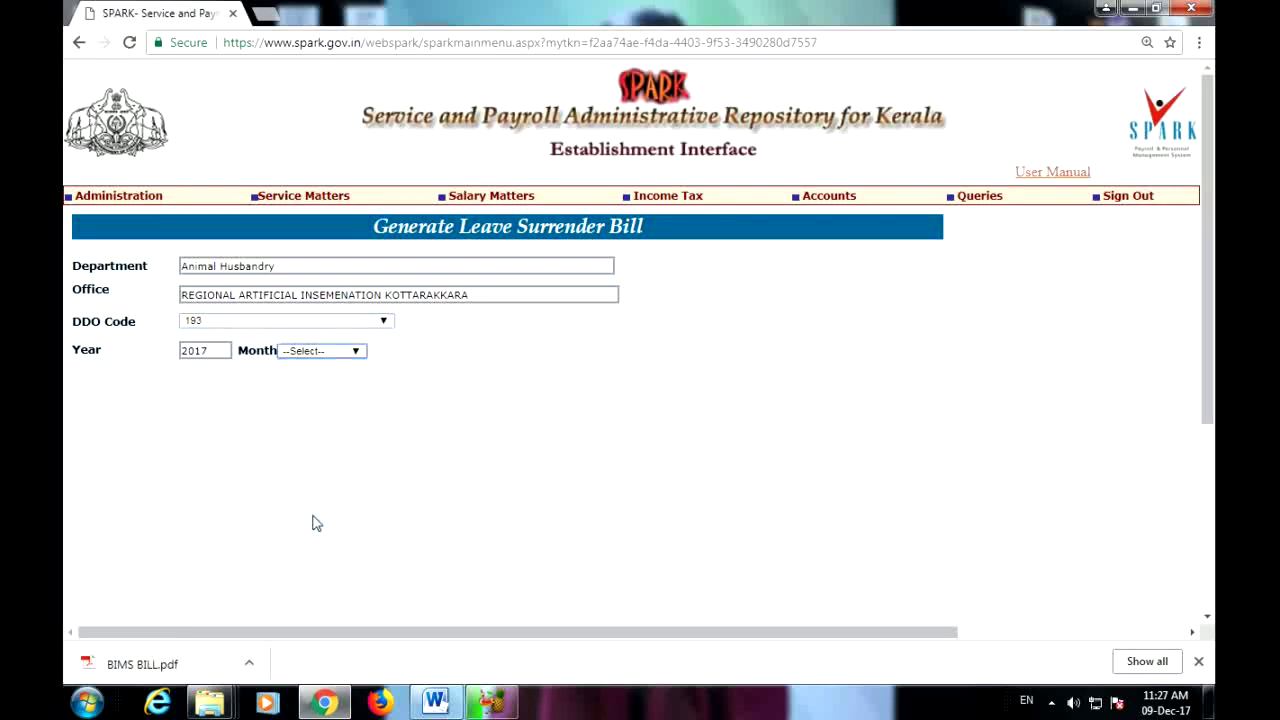
{"action": "left_click", "coordinate": [766, 431]}
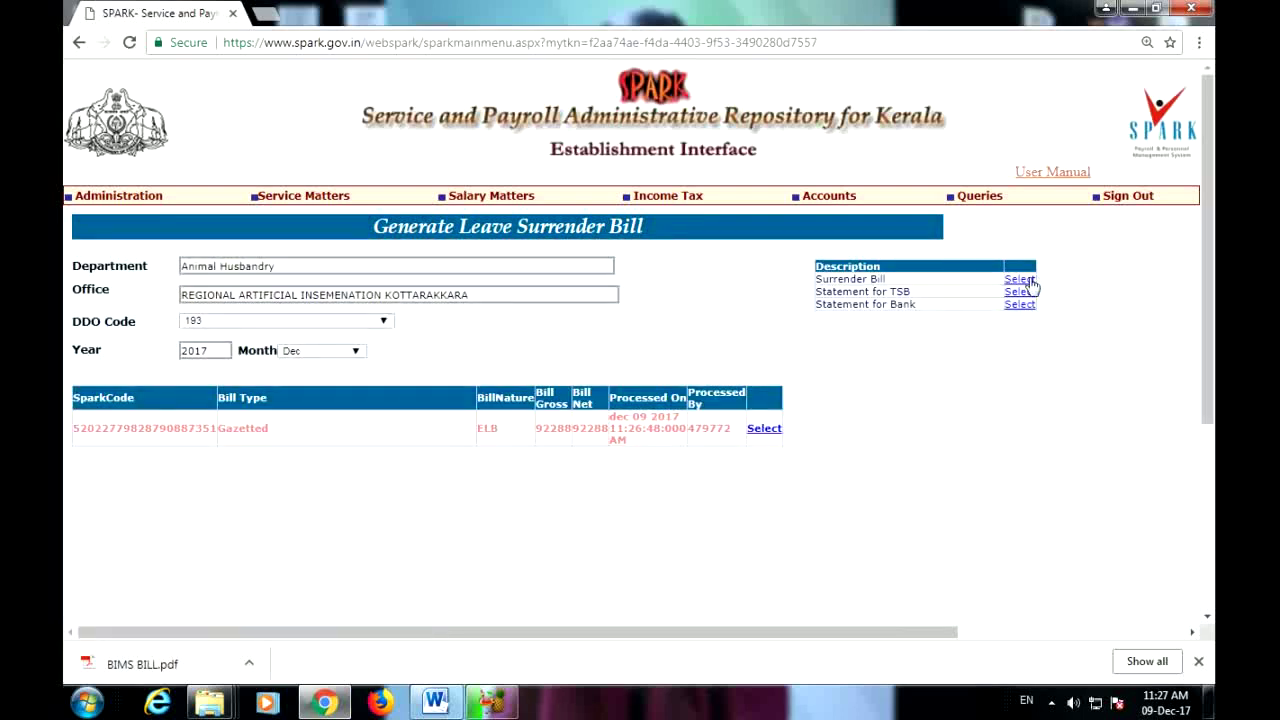
{"action": "left_click", "coordinate": [1027, 281]}
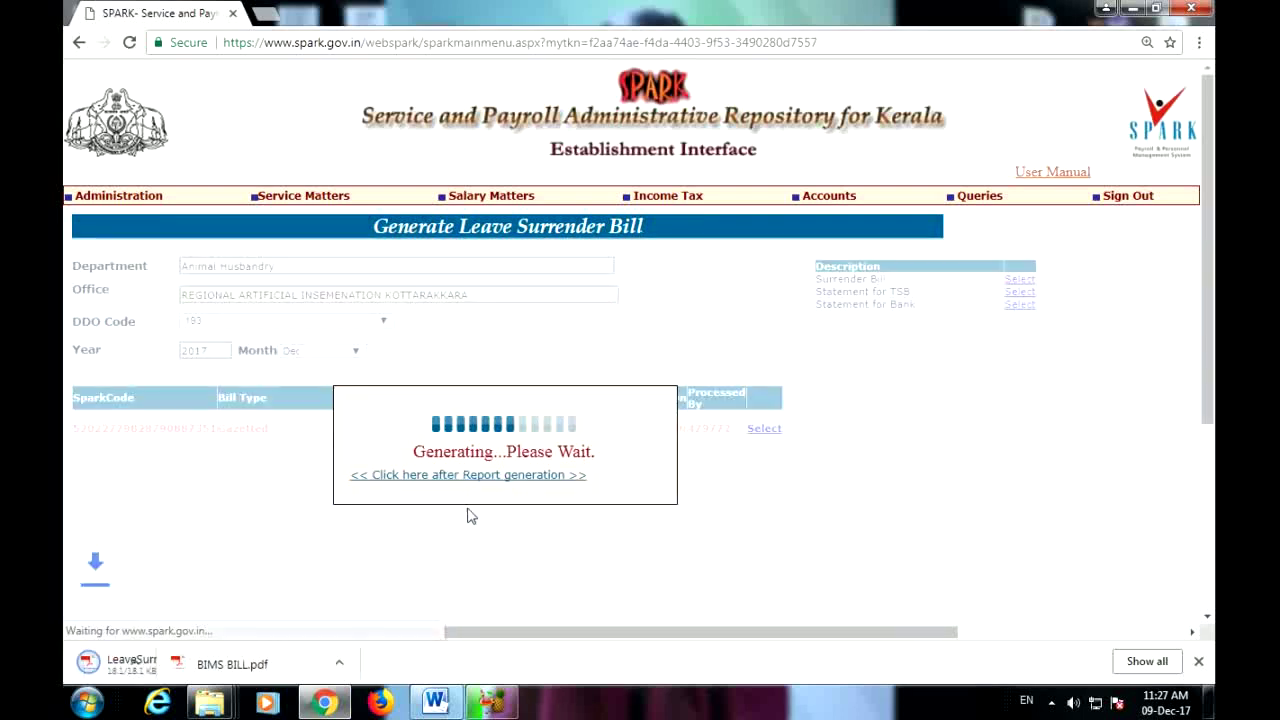
Step: Review both pages of LeaveSurrBill.pdf, totalling ₹92288, then go back to the SPARK tab
{"action": "left_click", "coordinate": [110, 664]}
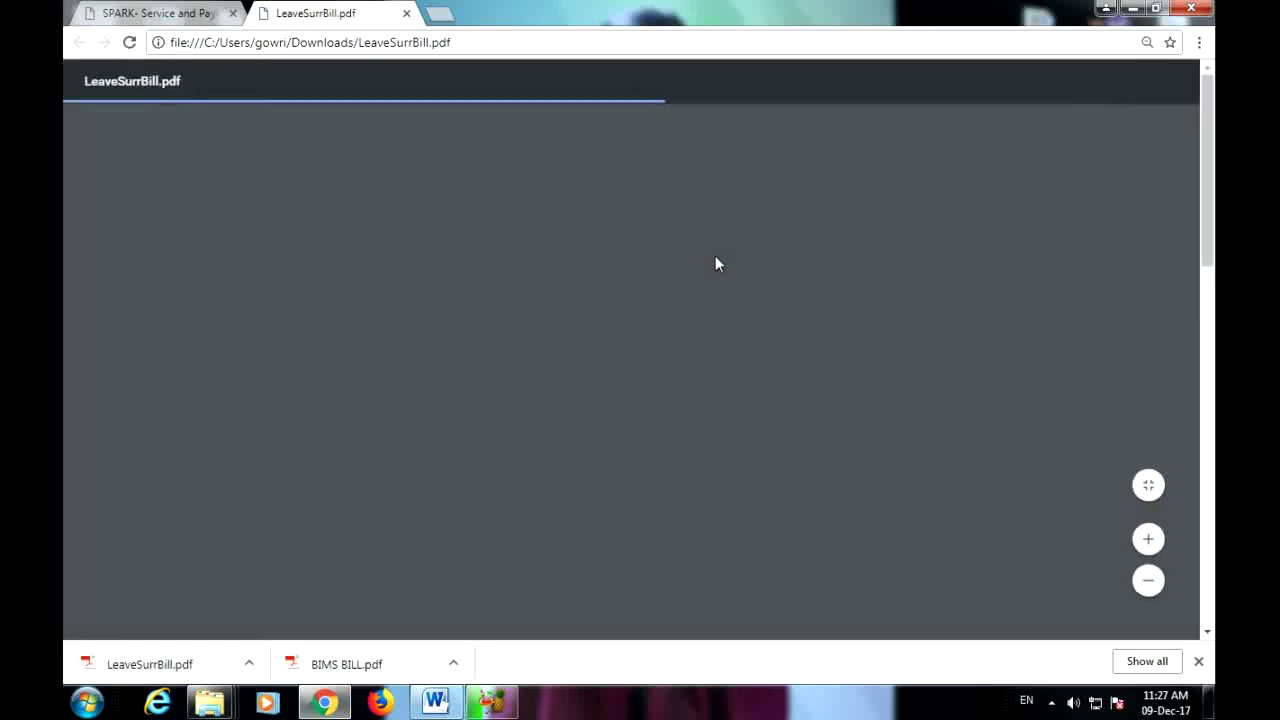
{"action": "scroll", "coordinate": [651, 413], "scroll_direction": "down", "scroll_amount": 10}
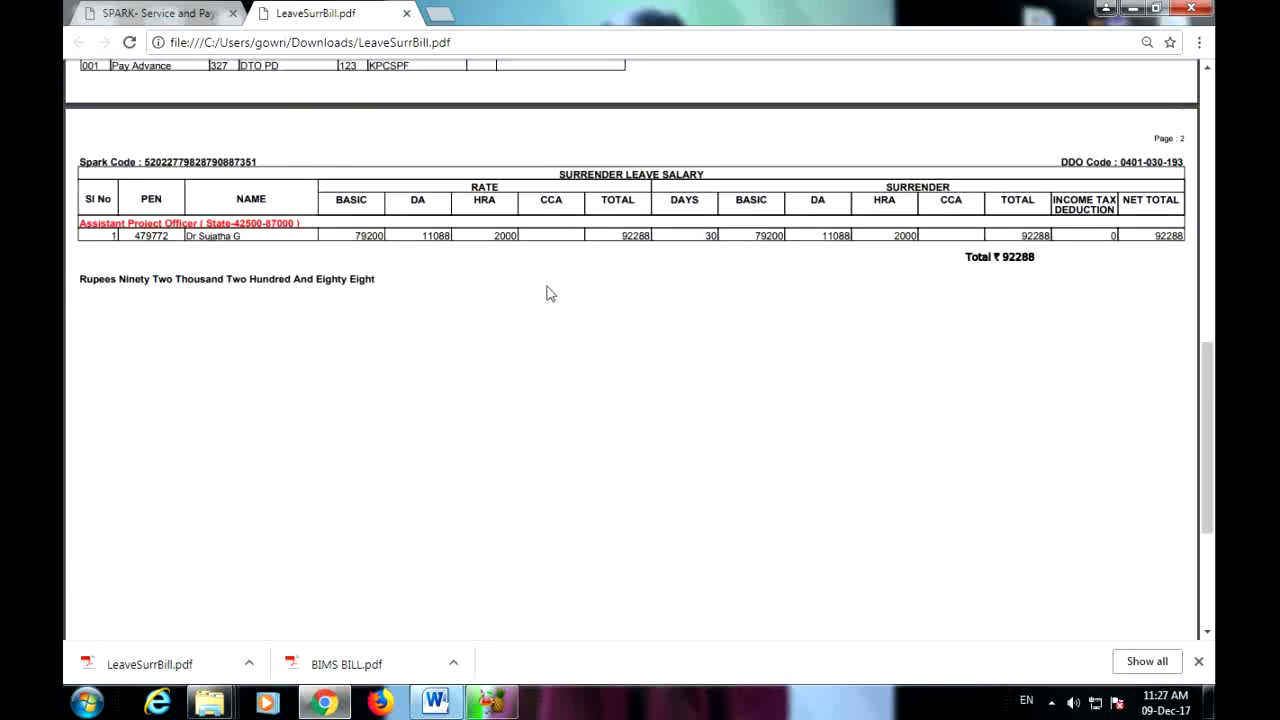
{"action": "scroll", "coordinate": [857, 400], "scroll_direction": "up", "scroll_amount": 4}
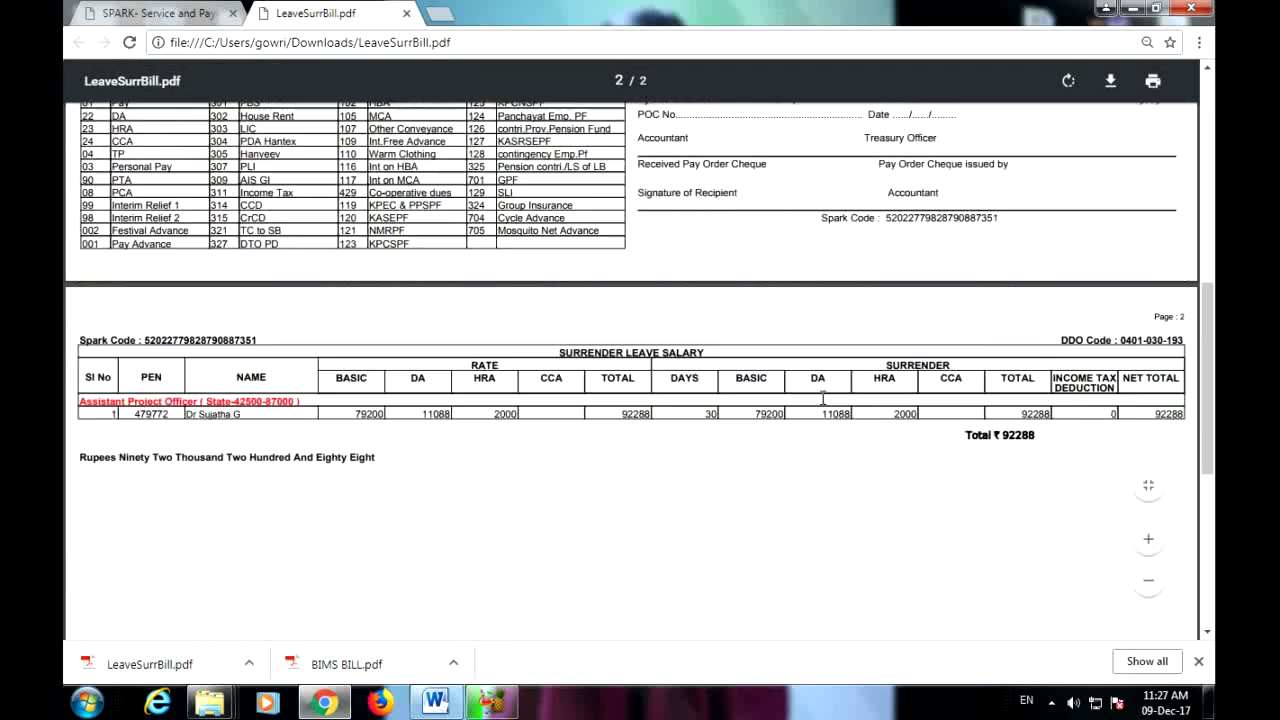
{"action": "left_click", "coordinate": [160, 13]}
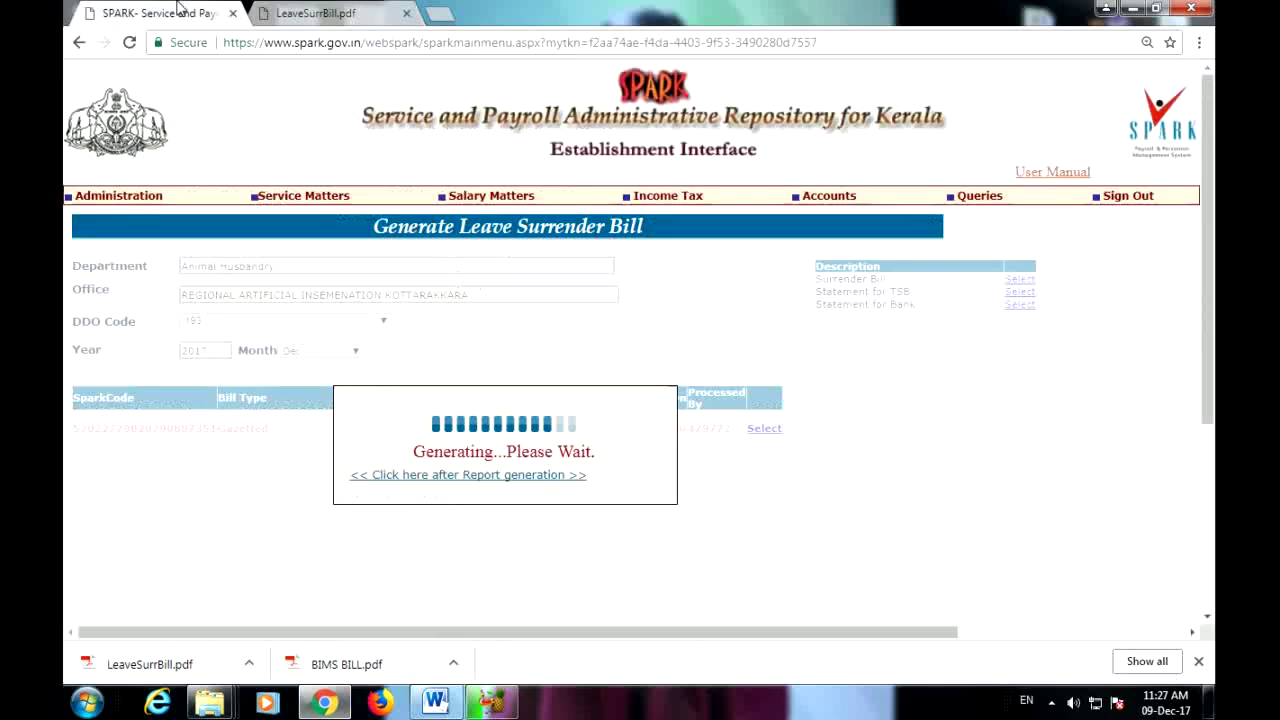
Step: Dismiss the report notice and open Accounts > Bills > Make Bill from Payroll
{"action": "left_click", "coordinate": [500, 474]}
{"action": "mouse_move", "coordinate": [829, 196]}
{"action": "mouse_move", "coordinate": [818, 336]}
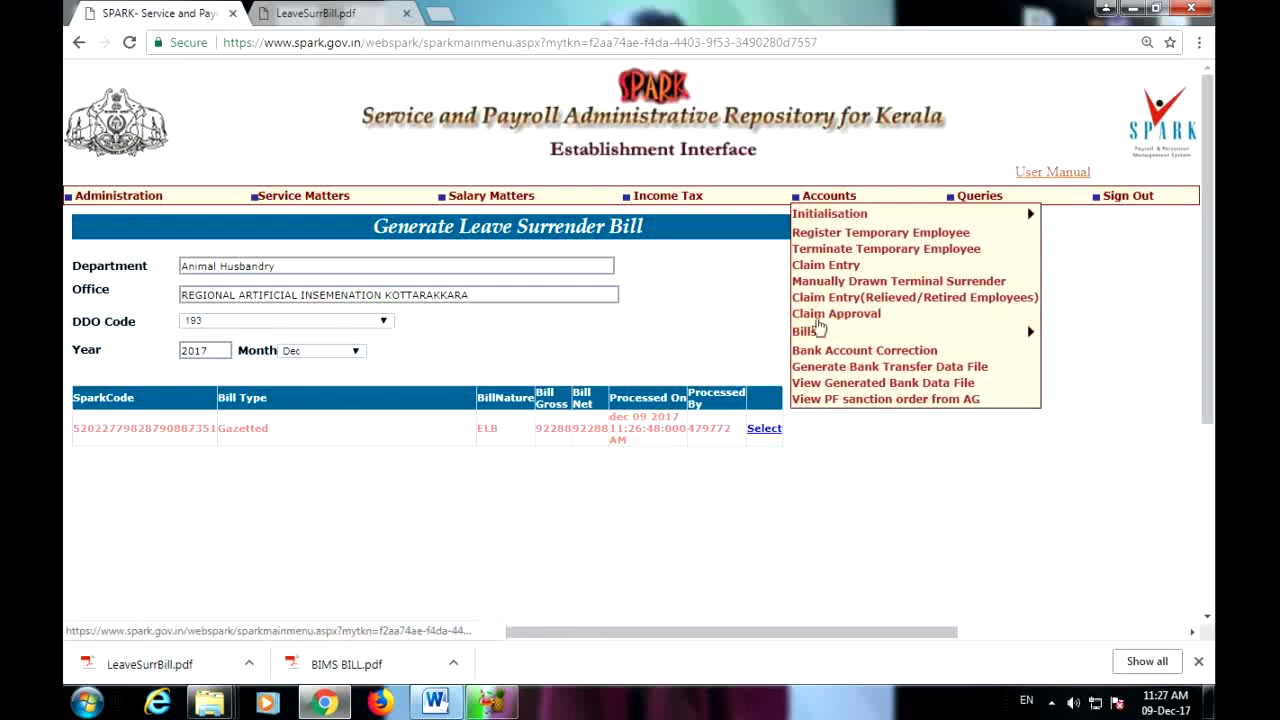
{"action": "left_click", "coordinate": [699, 340]}
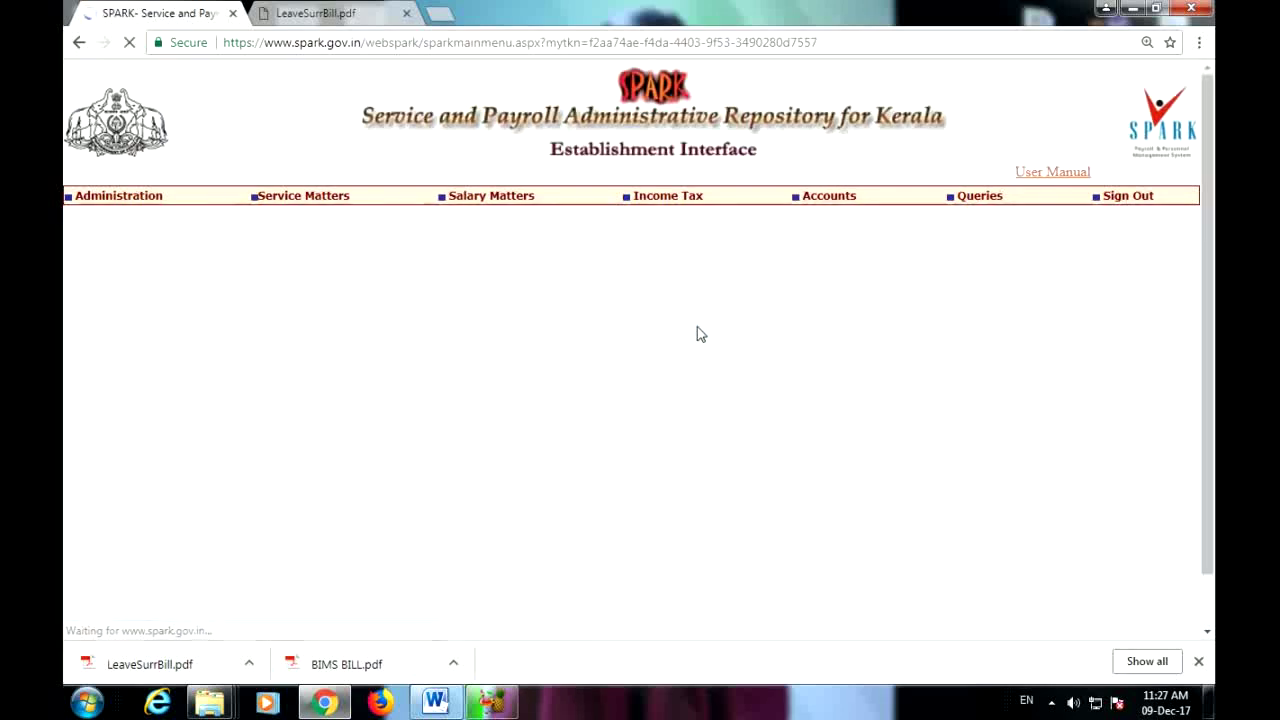
Step: Choose Salary/ Arrears/ LS/ Bonus/ Festival Alw./ Onam Adv nature, DDO 193 and the Dec-09-2017 Gazetted leave surrender bill
{"action": "left_click", "coordinate": [231, 380]}
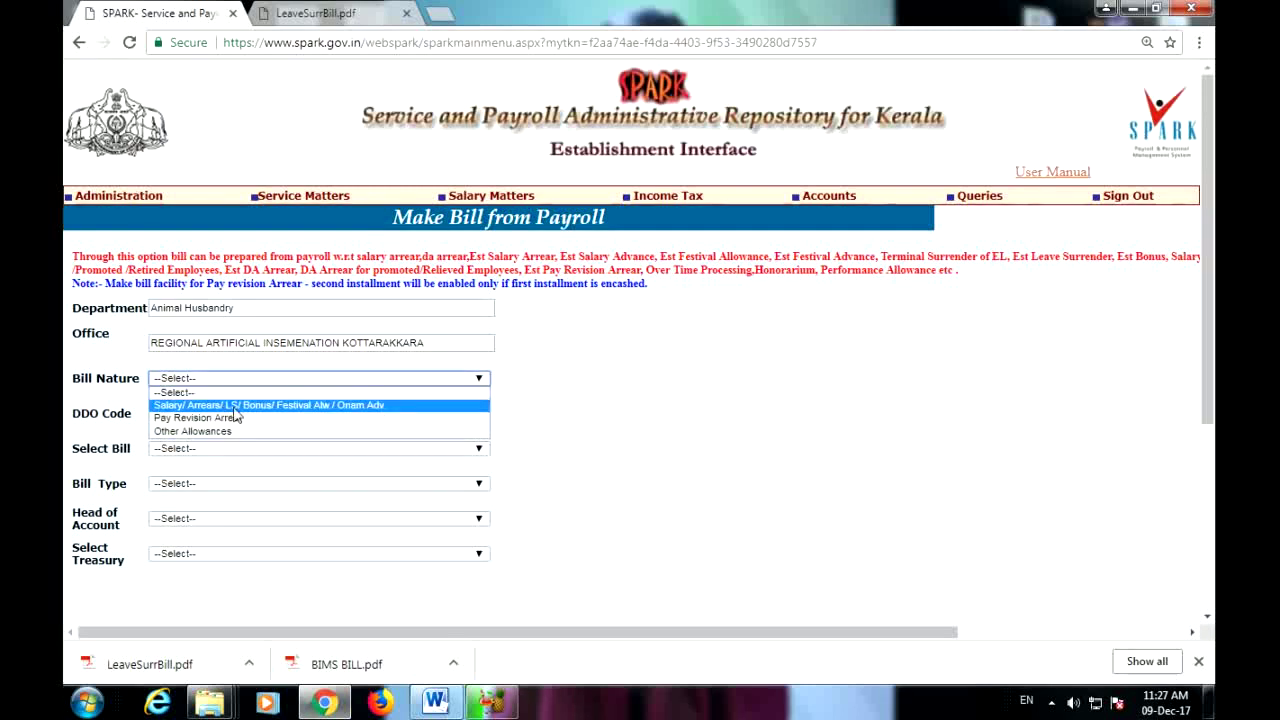
{"action": "left_click", "coordinate": [253, 405]}
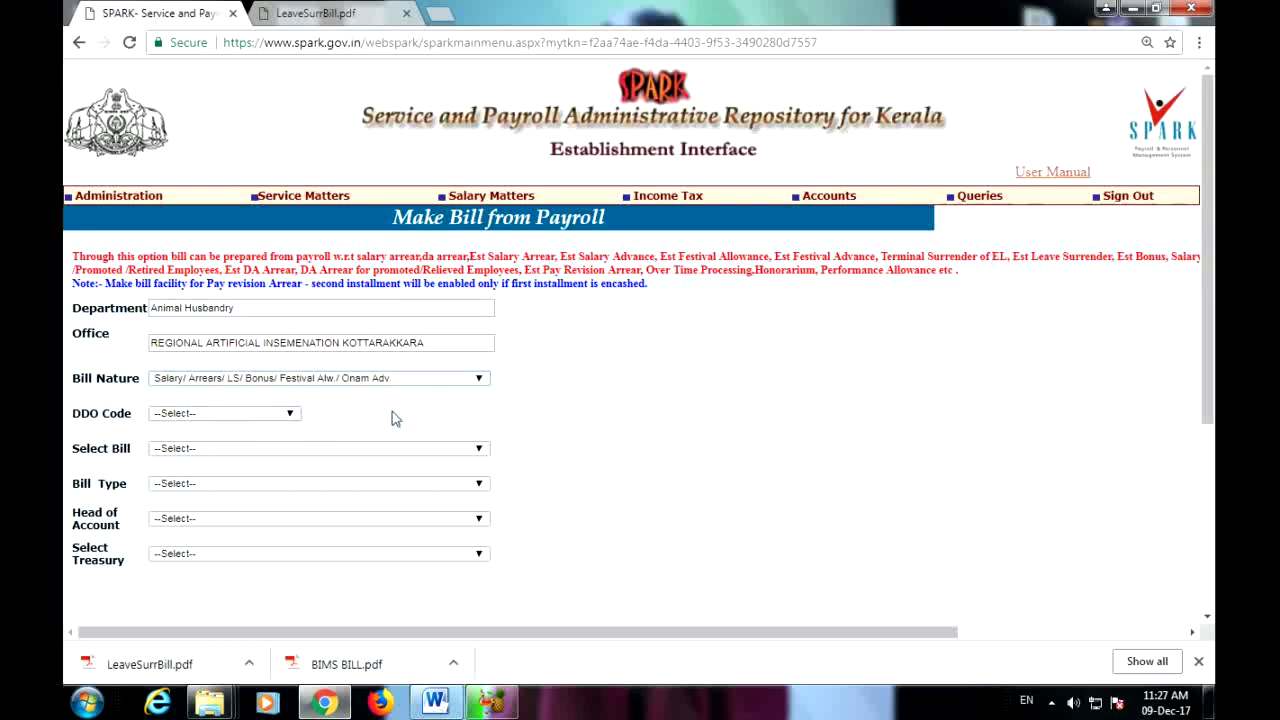
{"action": "left_click", "coordinate": [238, 414]}
{"action": "left_click", "coordinate": [230, 426]}
{"action": "left_click", "coordinate": [240, 416]}
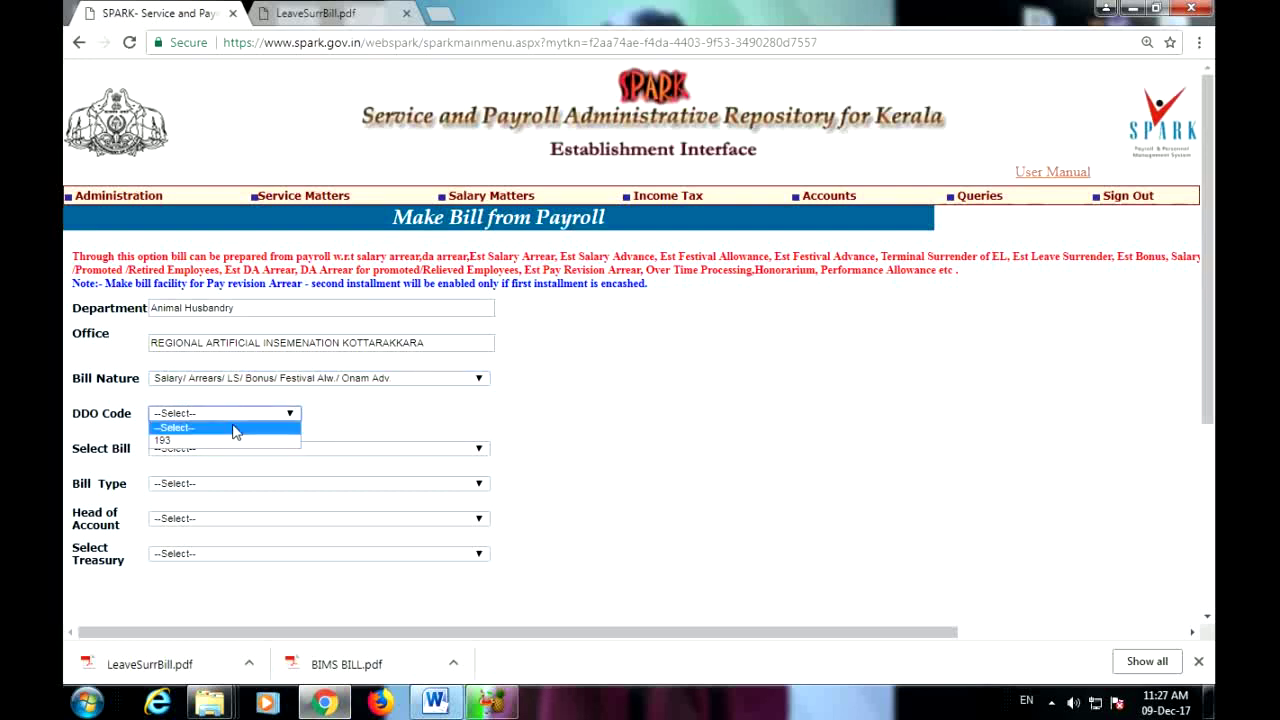
{"action": "left_click", "coordinate": [222, 440]}
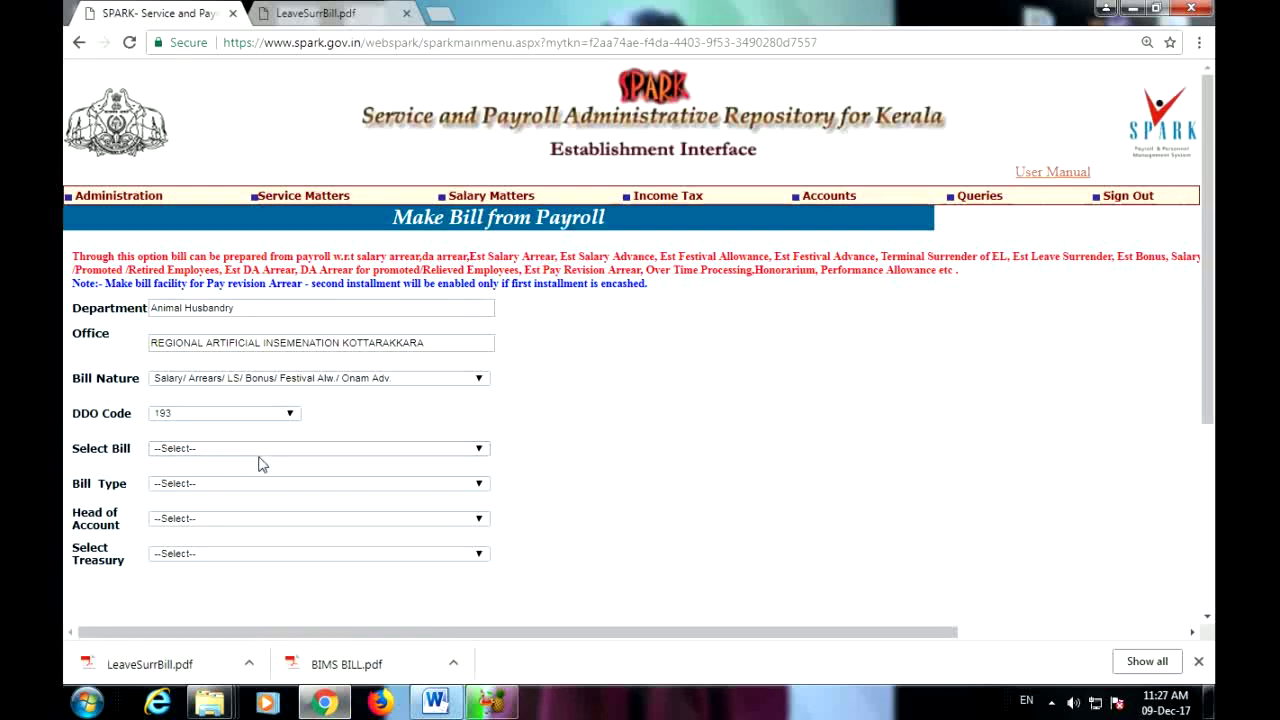
{"action": "left_click", "coordinate": [263, 451]}
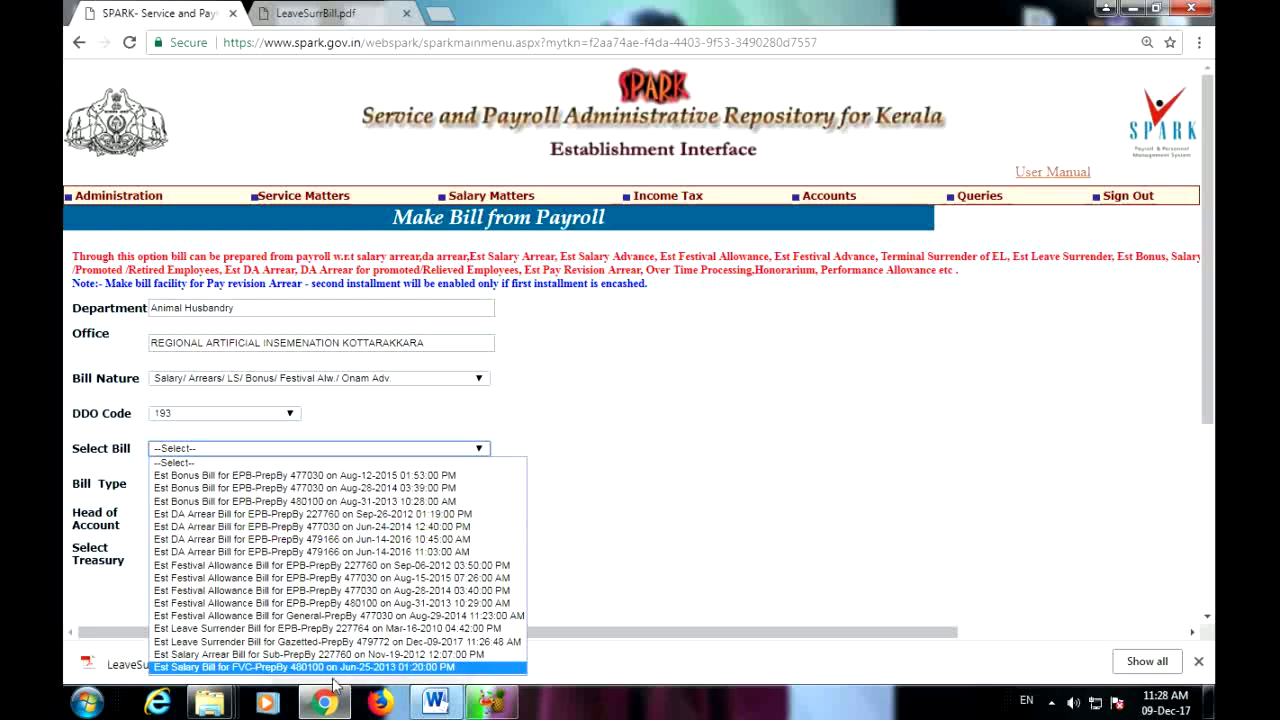
{"action": "left_click", "coordinate": [271, 643]}
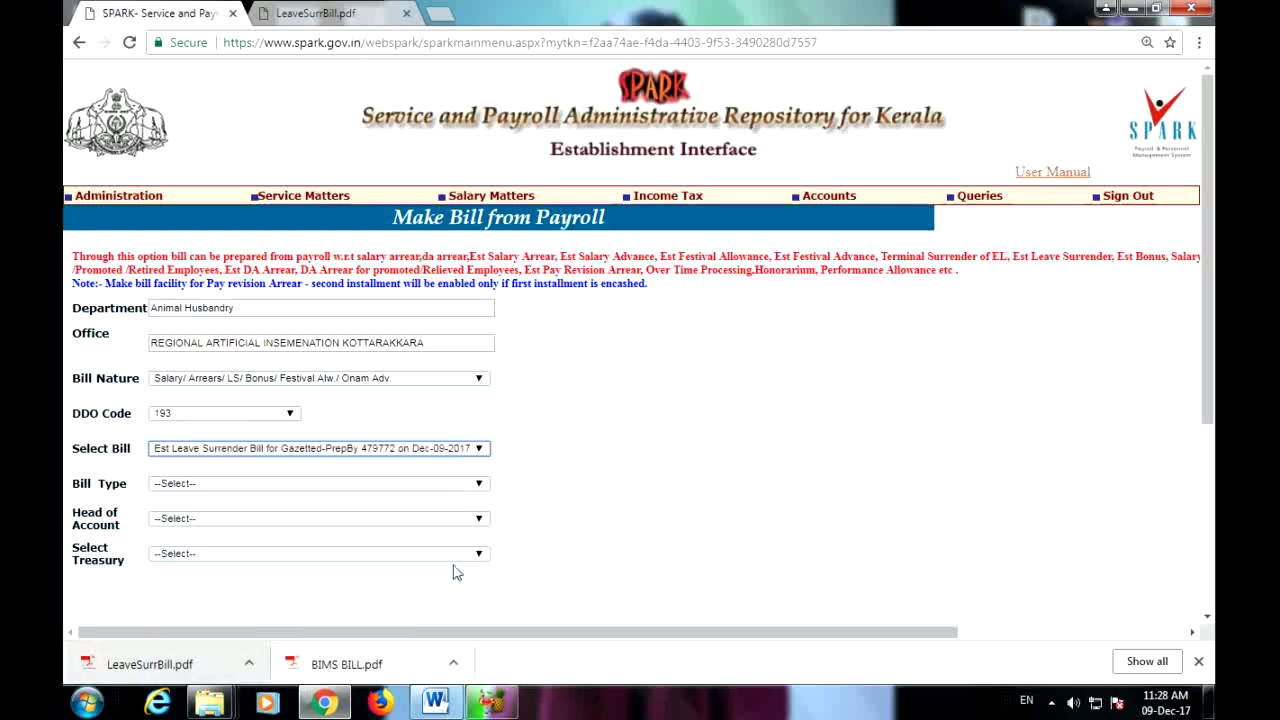
Step: Make the paybill and acknowledge its successful preparation
{"action": "scroll", "coordinate": [850, 475], "scroll_direction": "down", "scroll_amount": 1}
{"action": "scroll", "coordinate": [842, 482], "scroll_direction": "down", "scroll_amount": 2}
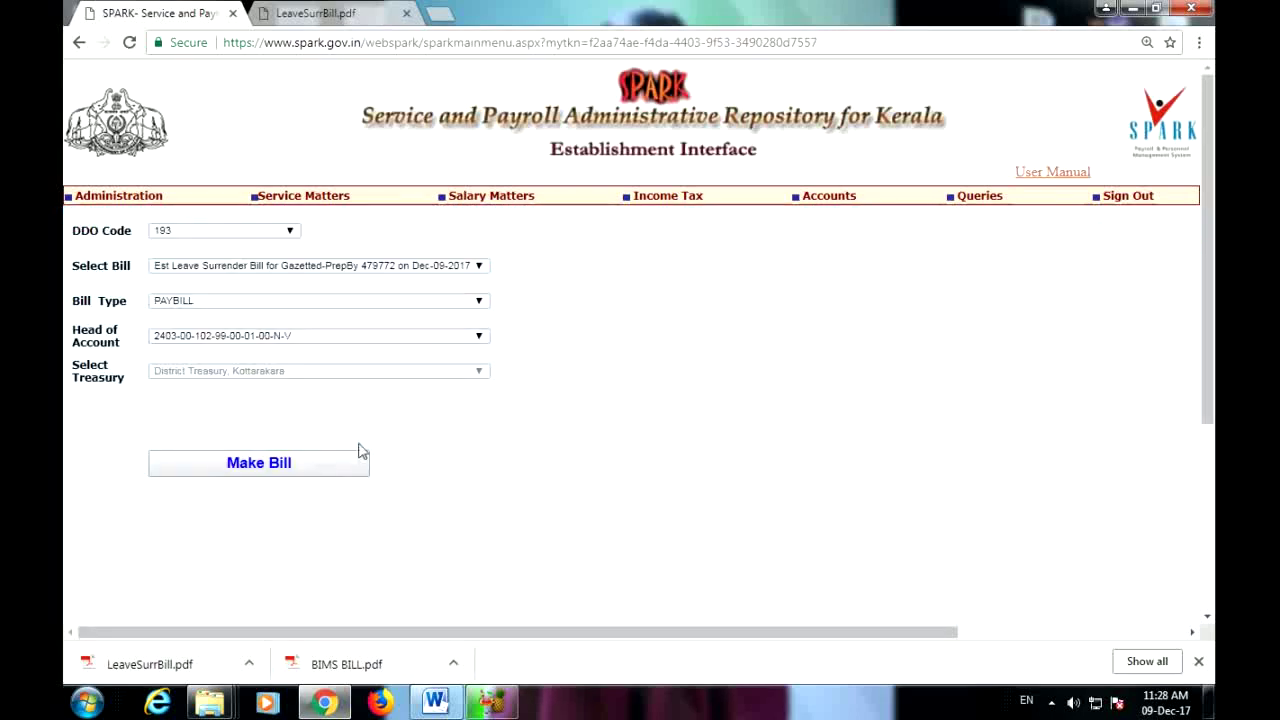
{"action": "left_click", "coordinate": [289, 467]}
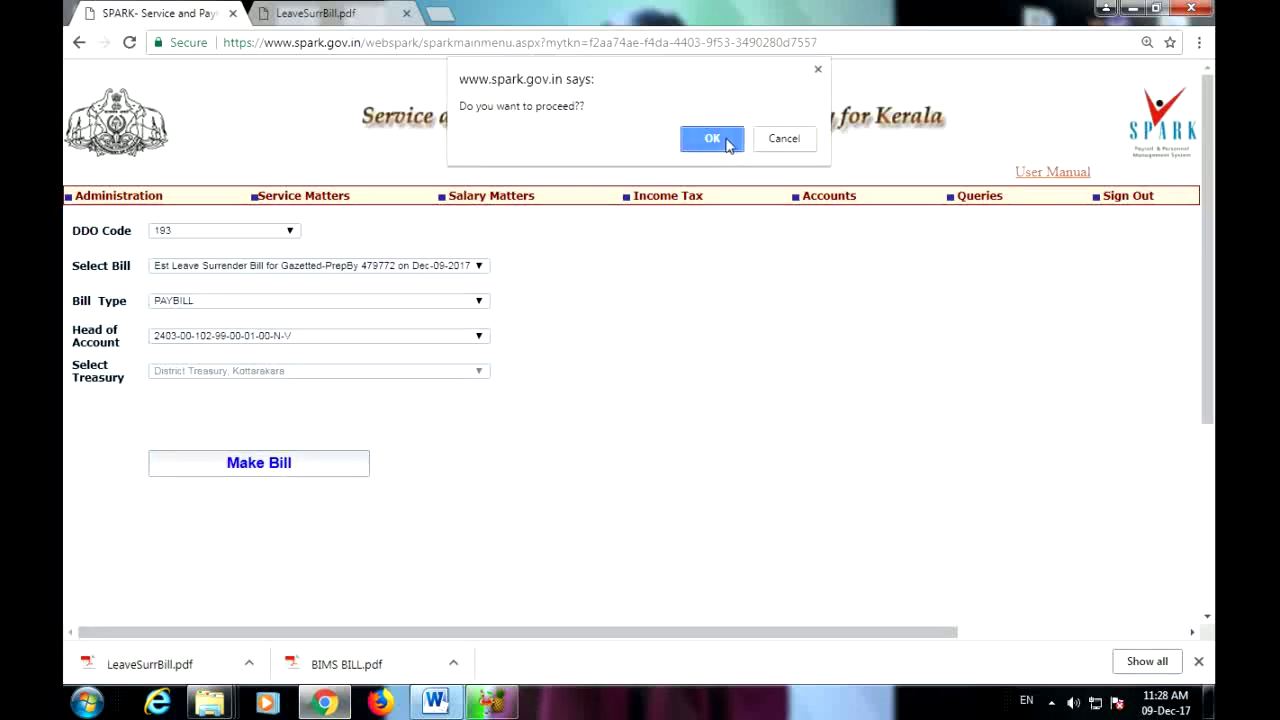
{"action": "left_click", "coordinate": [712, 140]}
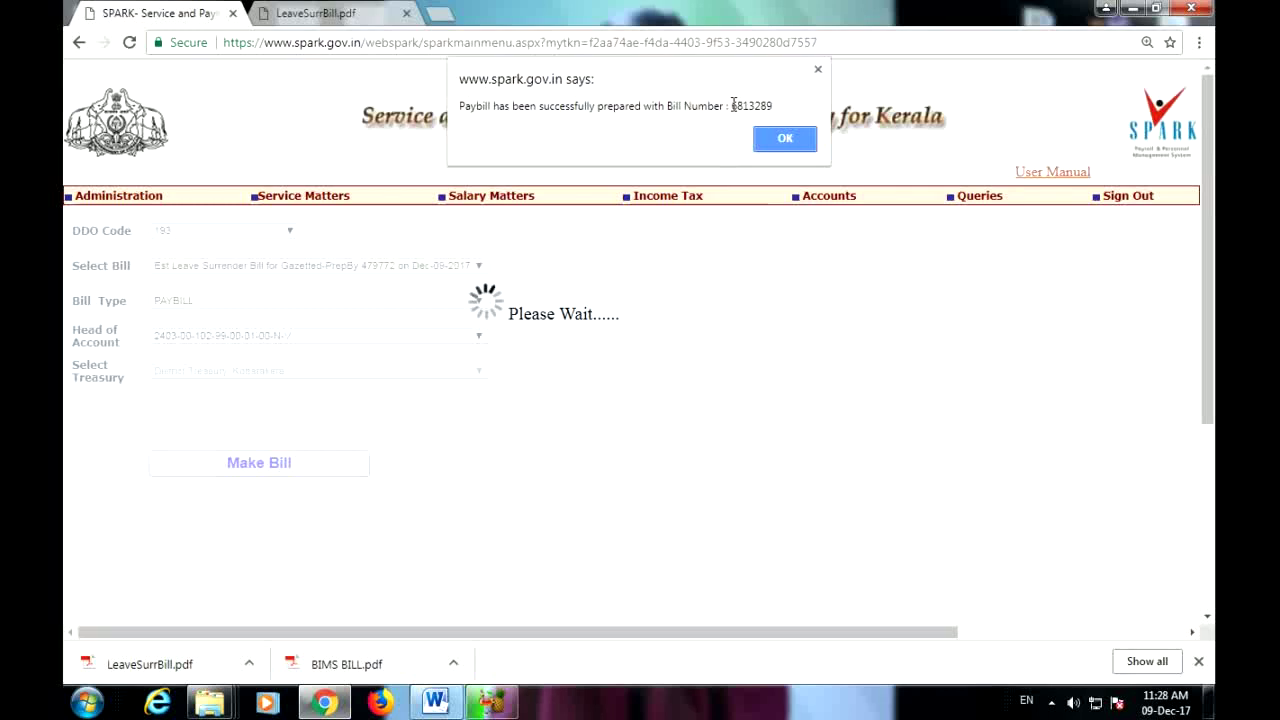
{"action": "left_click", "coordinate": [781, 142]}
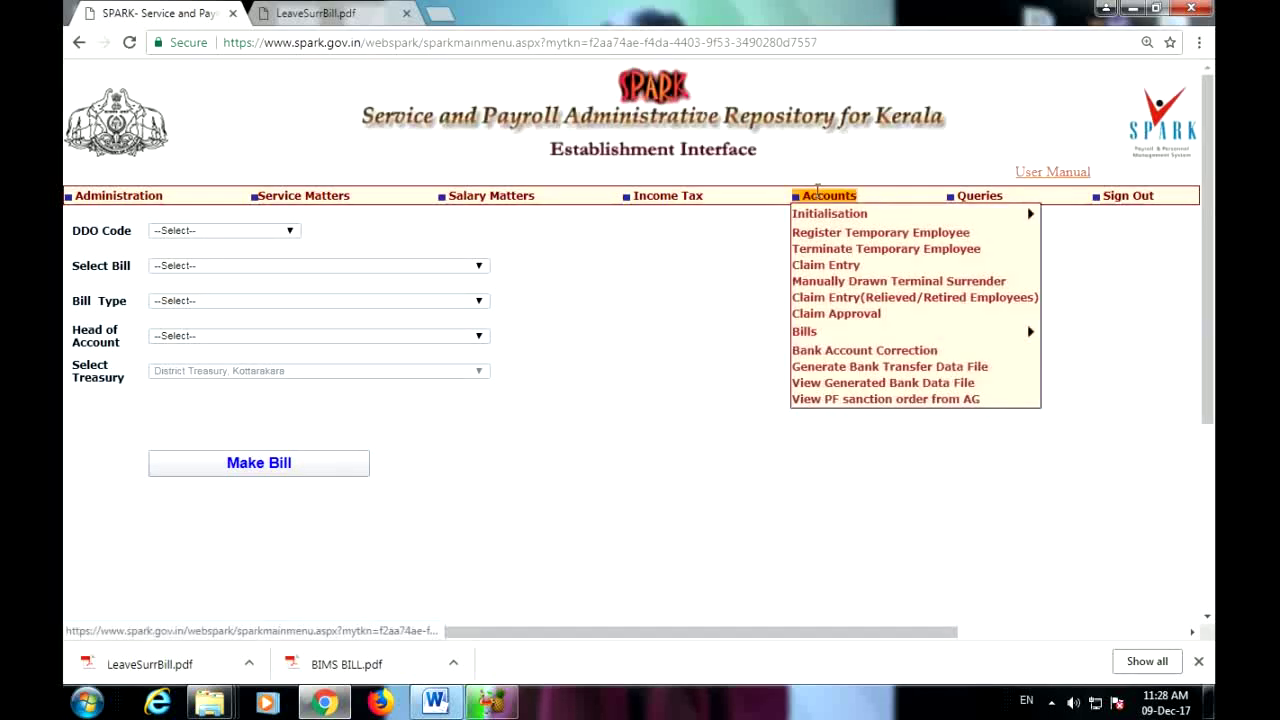
Step: Open E_Submit Bill and pick Animal Husbandry, then dismiss the server error
{"action": "mouse_move", "coordinate": [806, 332]}
{"action": "left_click", "coordinate": [615, 383]}
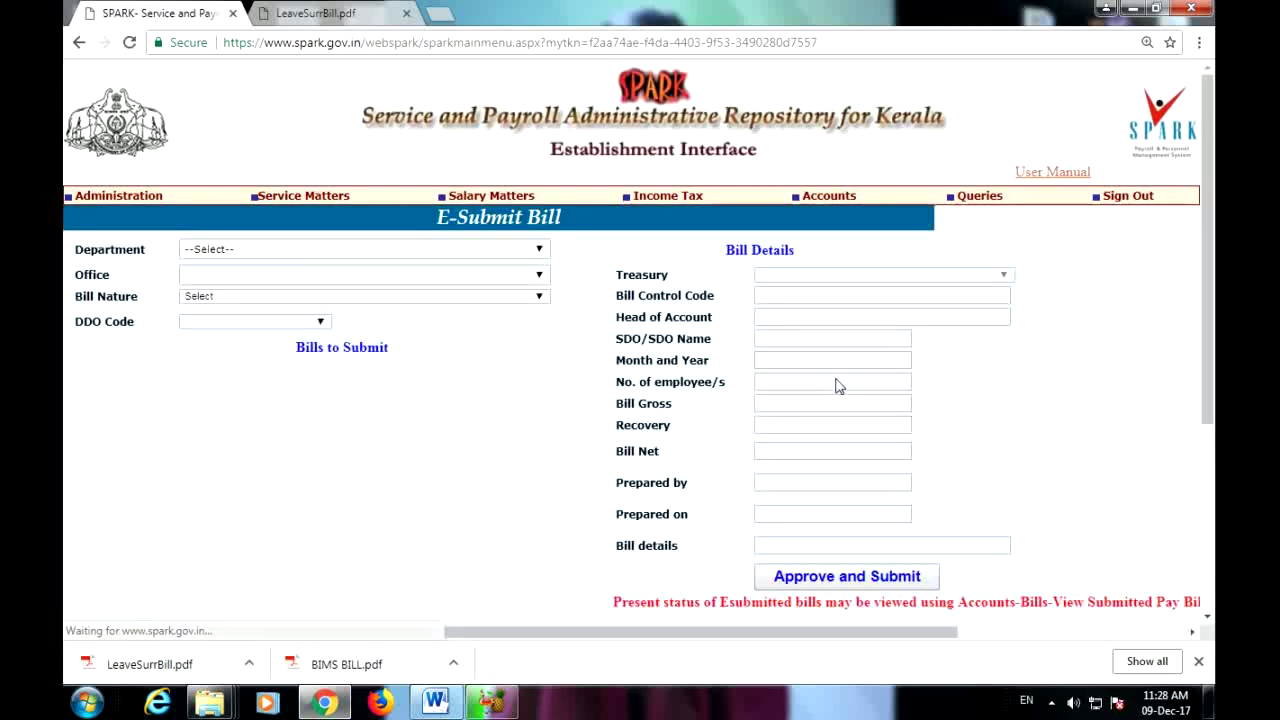
{"action": "left_click", "coordinate": [292, 250]}
{"action": "left_click", "coordinate": [286, 279]}
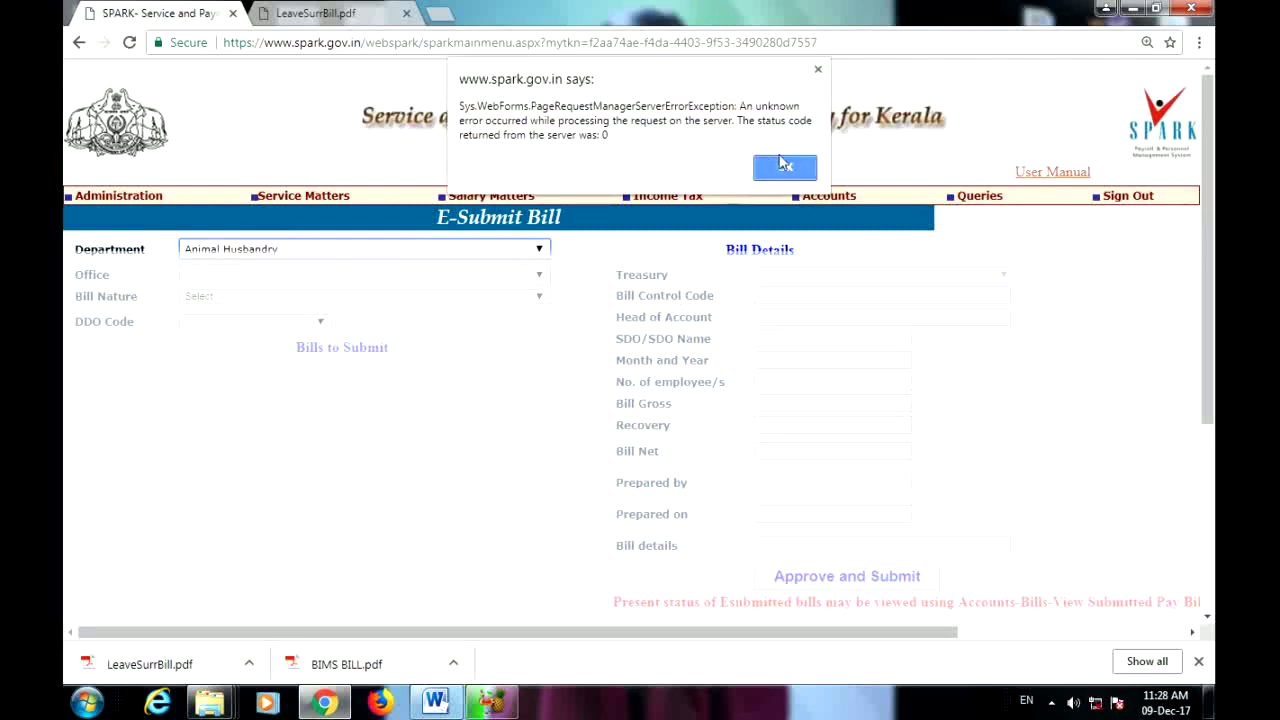
{"action": "left_click", "coordinate": [784, 165]}
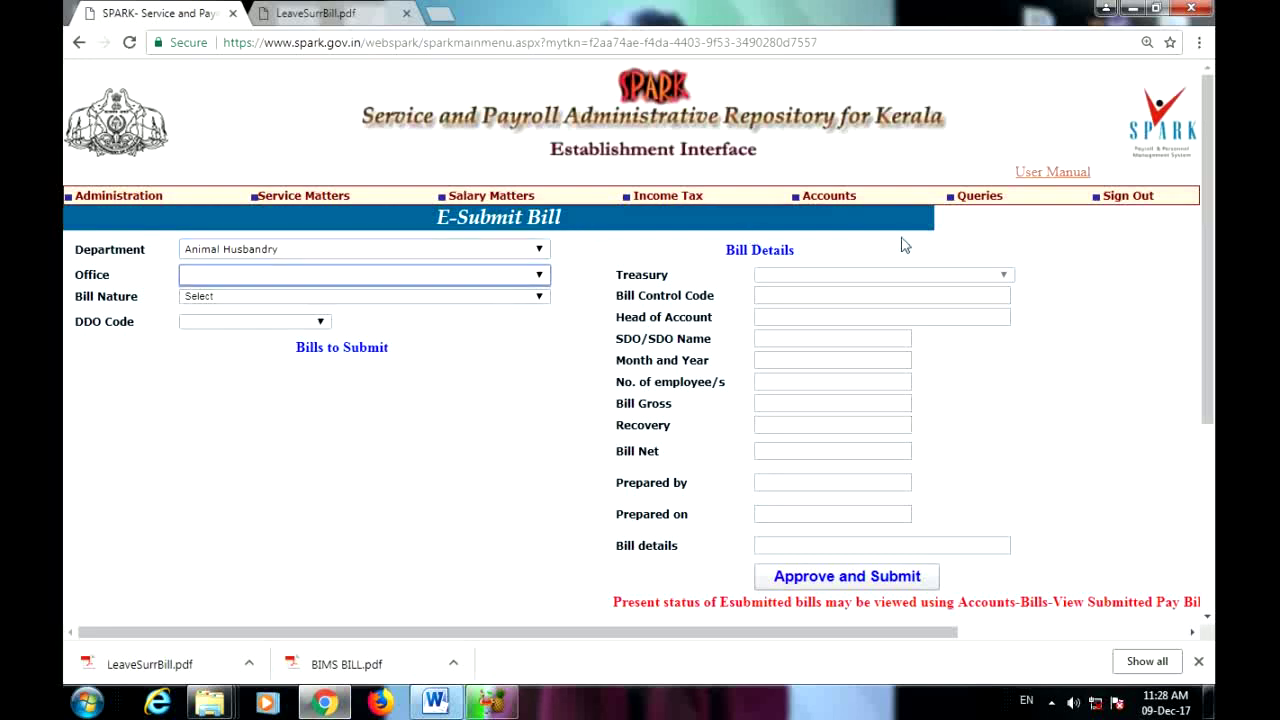
Step: Reopen the E_Submit Bill page and choose the Animal Husbandry department
{"action": "mouse_move", "coordinate": [829, 197]}
{"action": "mouse_move", "coordinate": [815, 331]}
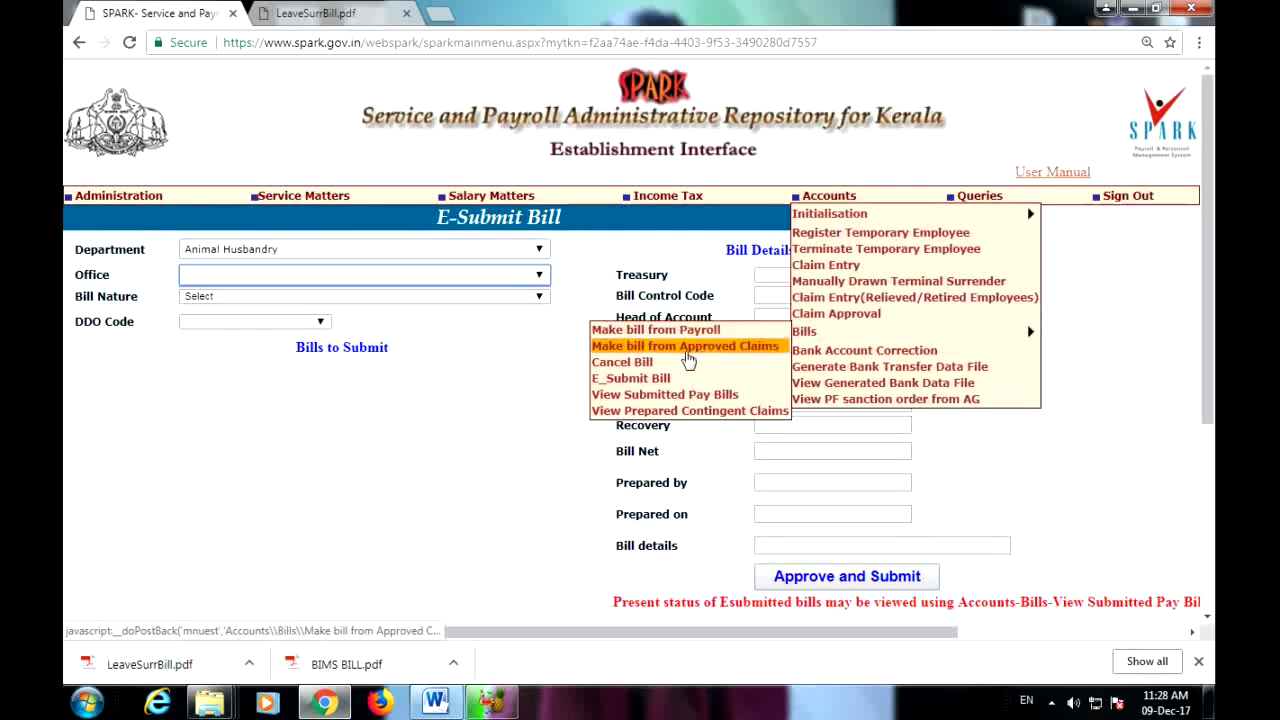
{"action": "left_click", "coordinate": [631, 380]}
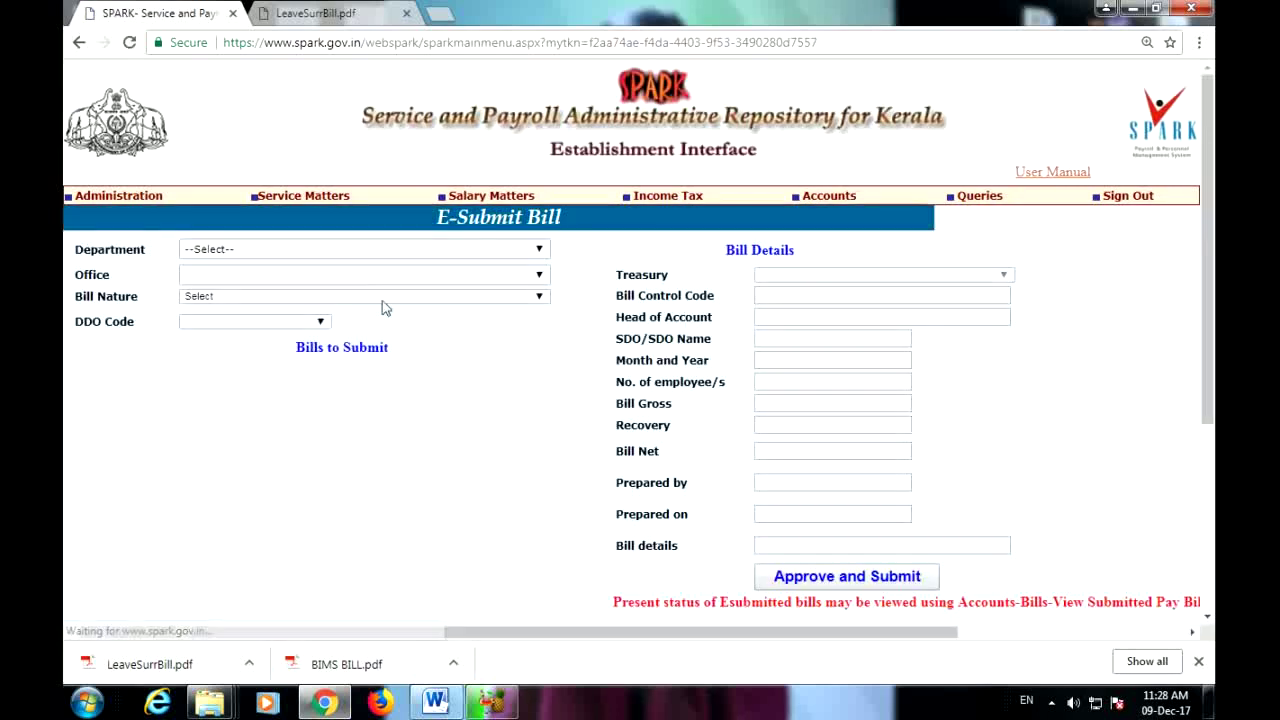
{"action": "left_click", "coordinate": [370, 249]}
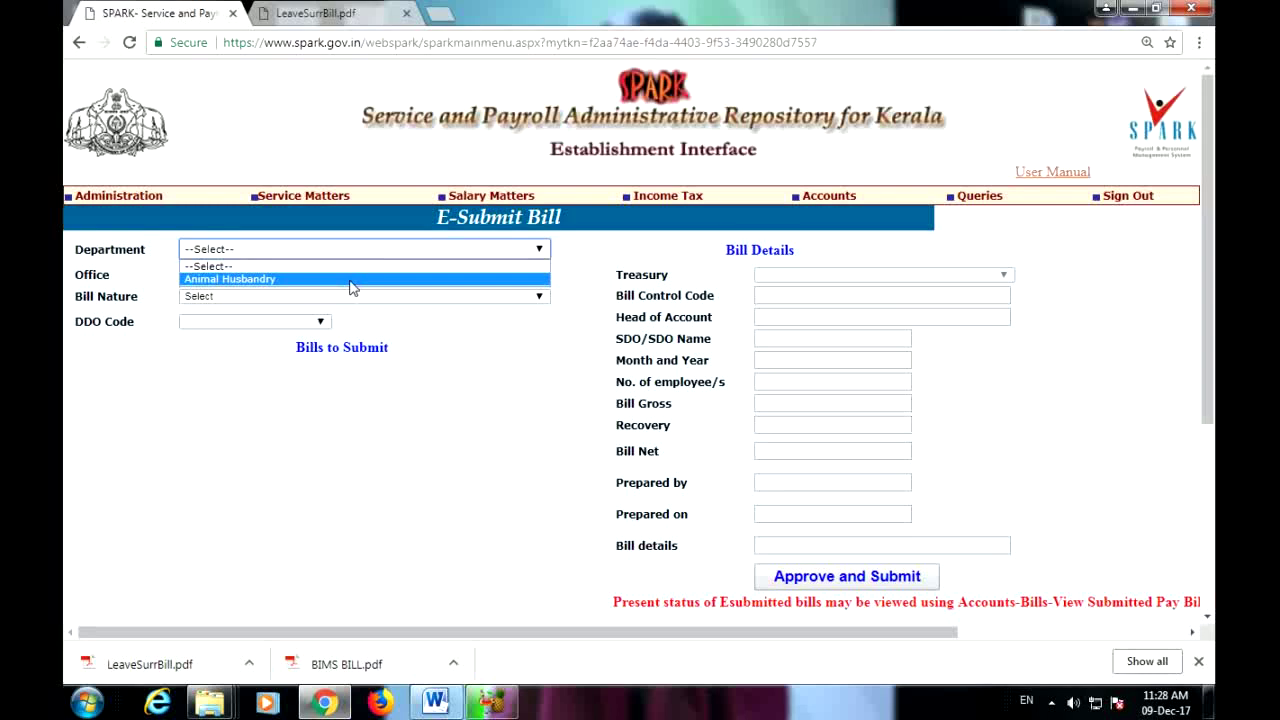
{"action": "left_click", "coordinate": [350, 282]}
Step: Set office Regional Artificial Insemenation Kottarakkara, bill nature Salary/Arrears and DDO code 193
{"action": "left_click", "coordinate": [450, 275]}
{"action": "left_click", "coordinate": [430, 306]}
{"action": "left_click", "coordinate": [365, 296]}
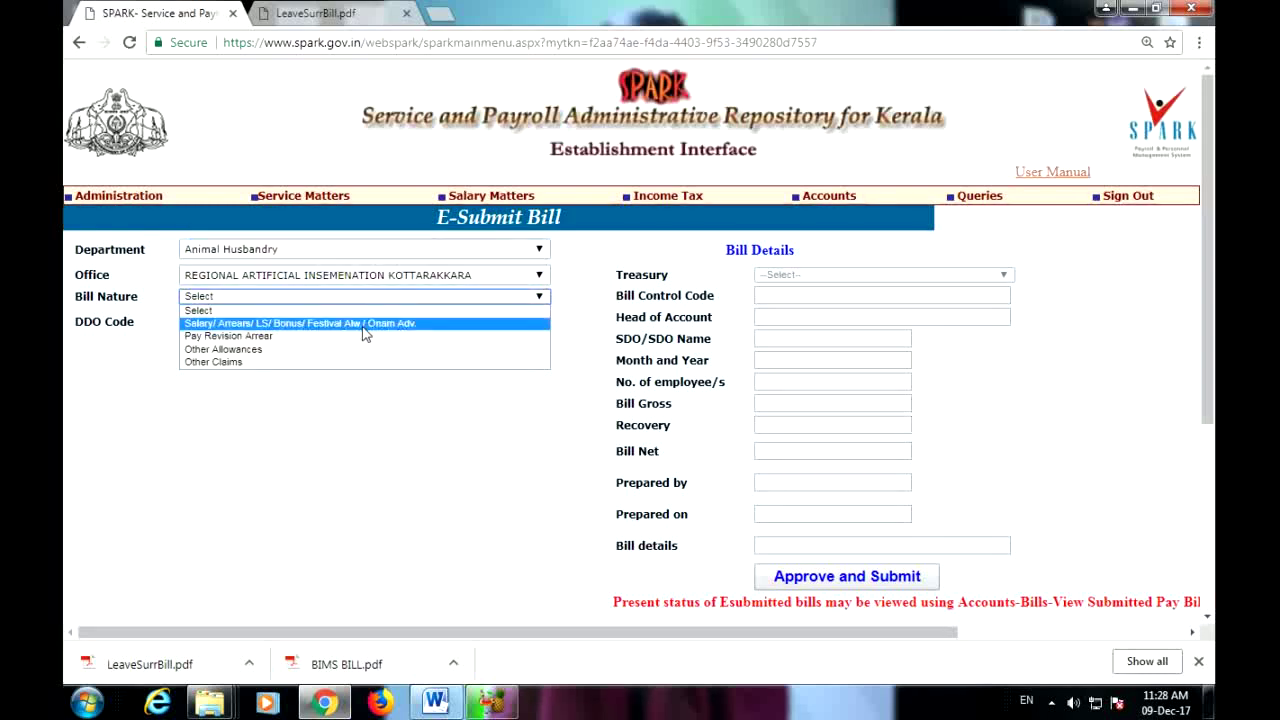
{"action": "left_click", "coordinate": [365, 330]}
{"action": "left_click", "coordinate": [288, 324]}
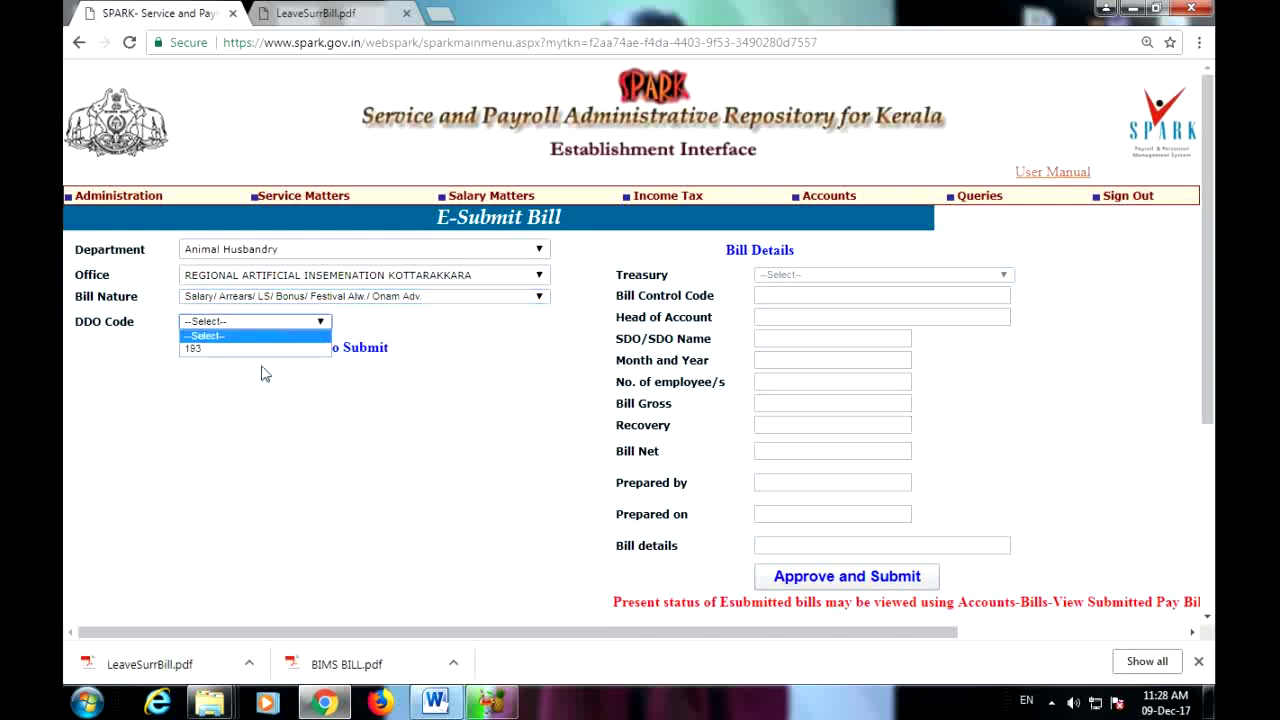
{"action": "left_click", "coordinate": [238, 350]}
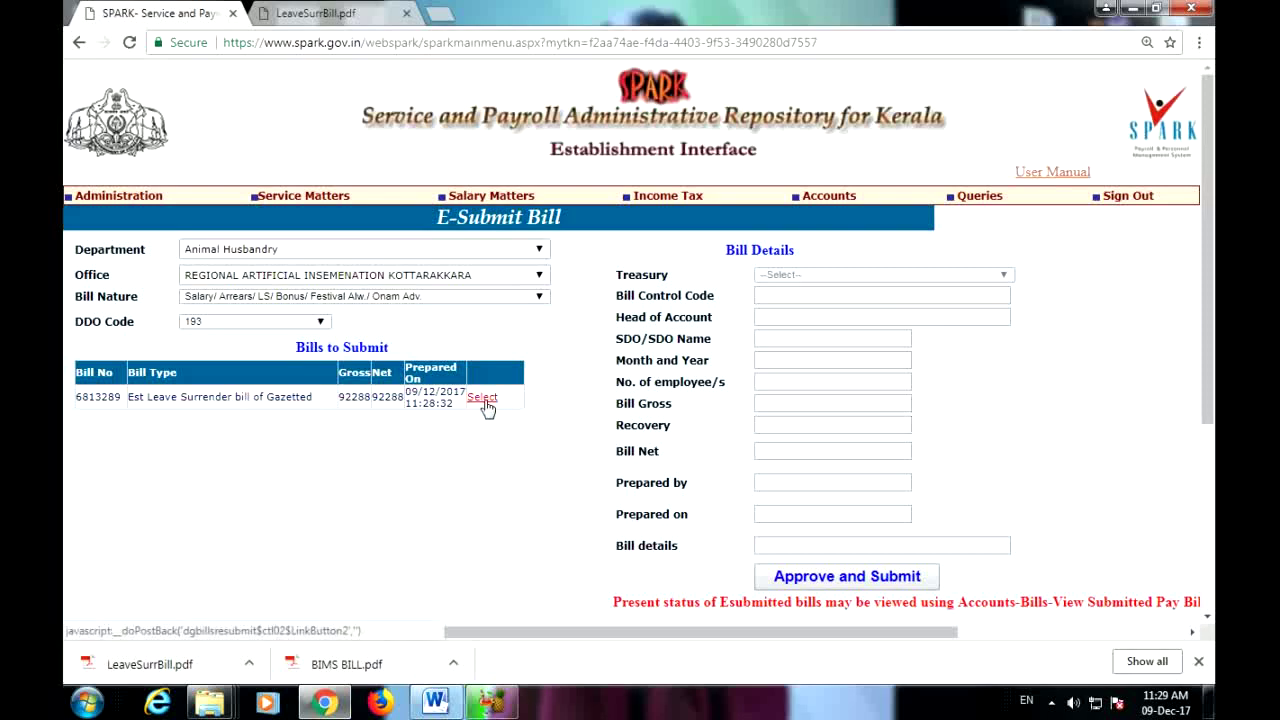
Step: Select the leave surrender bill, approve and submit it, and refresh to show 'Esubmission waiting'
{"action": "left_click", "coordinate": [486, 400]}
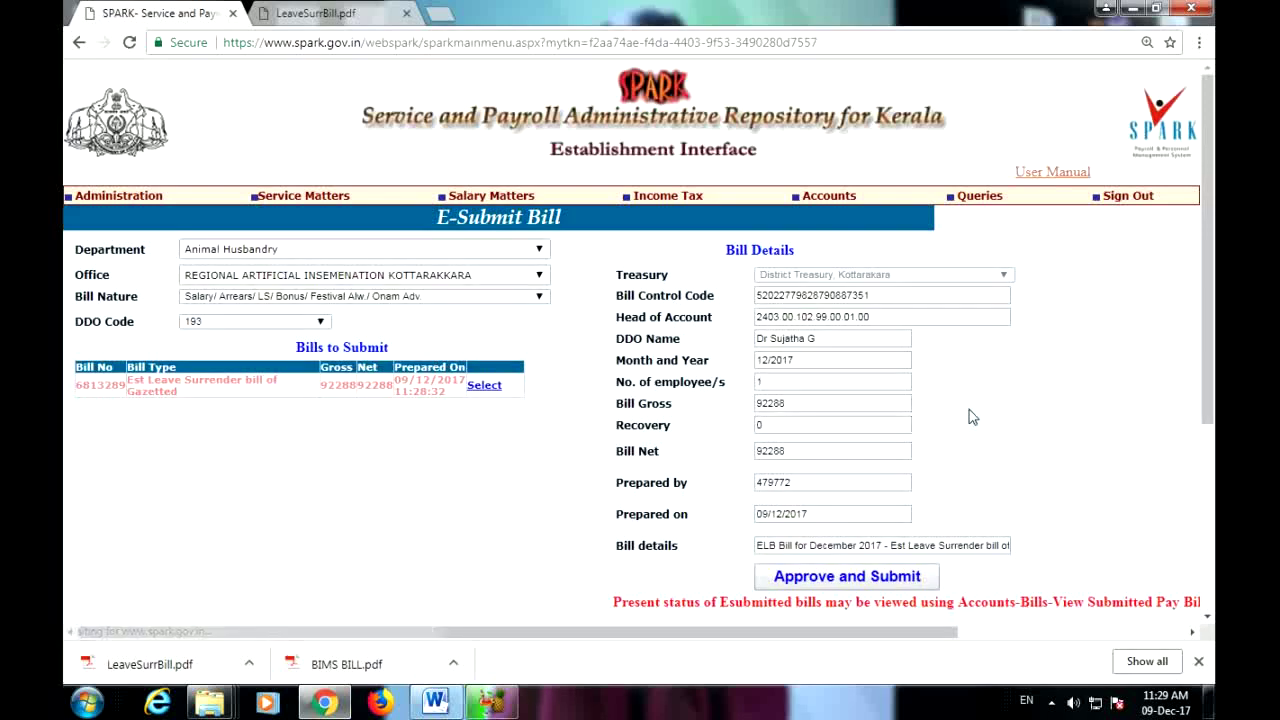
{"action": "scroll", "coordinate": [880, 591], "scroll_direction": "down", "scroll_amount": 1}
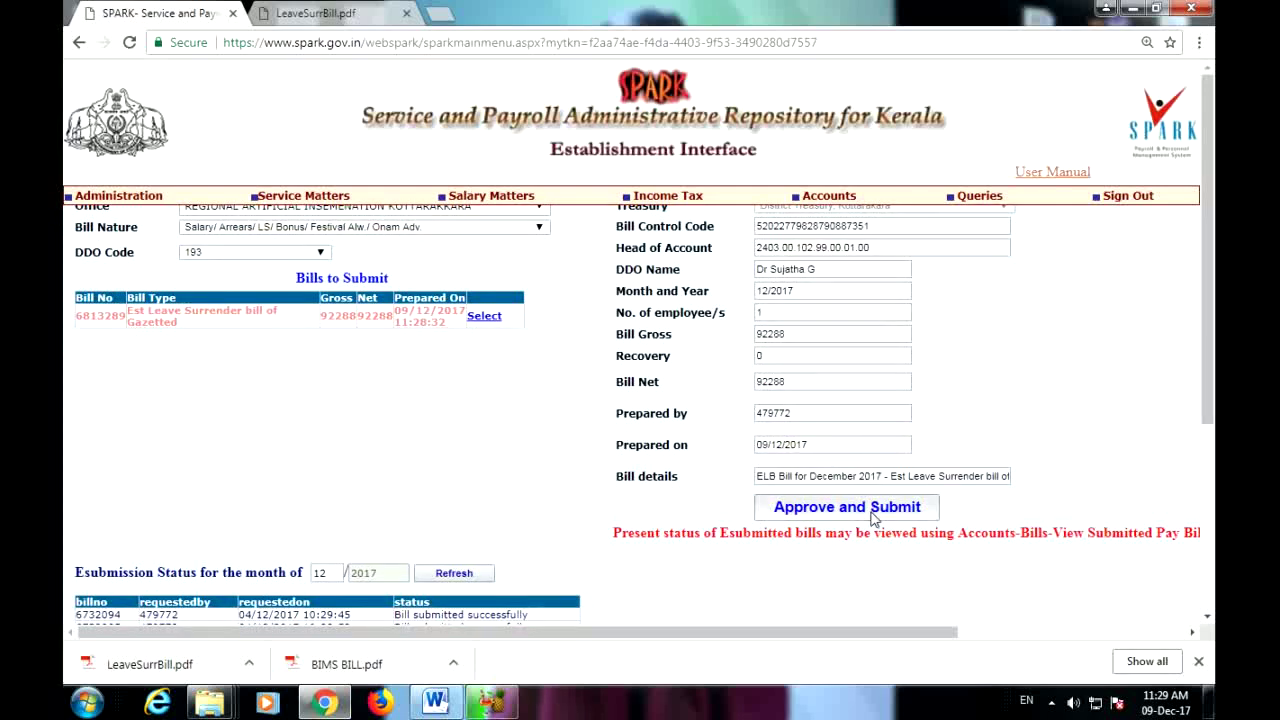
{"action": "left_click", "coordinate": [870, 510]}
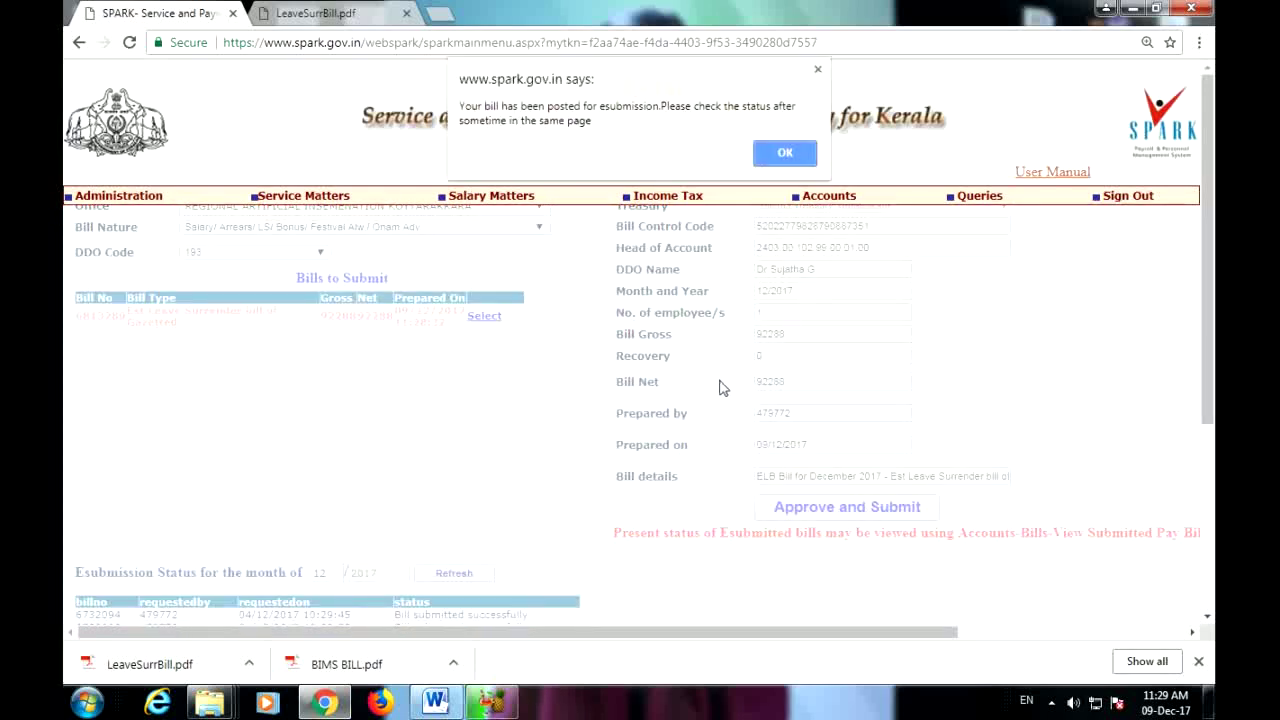
{"action": "left_click", "coordinate": [785, 155]}
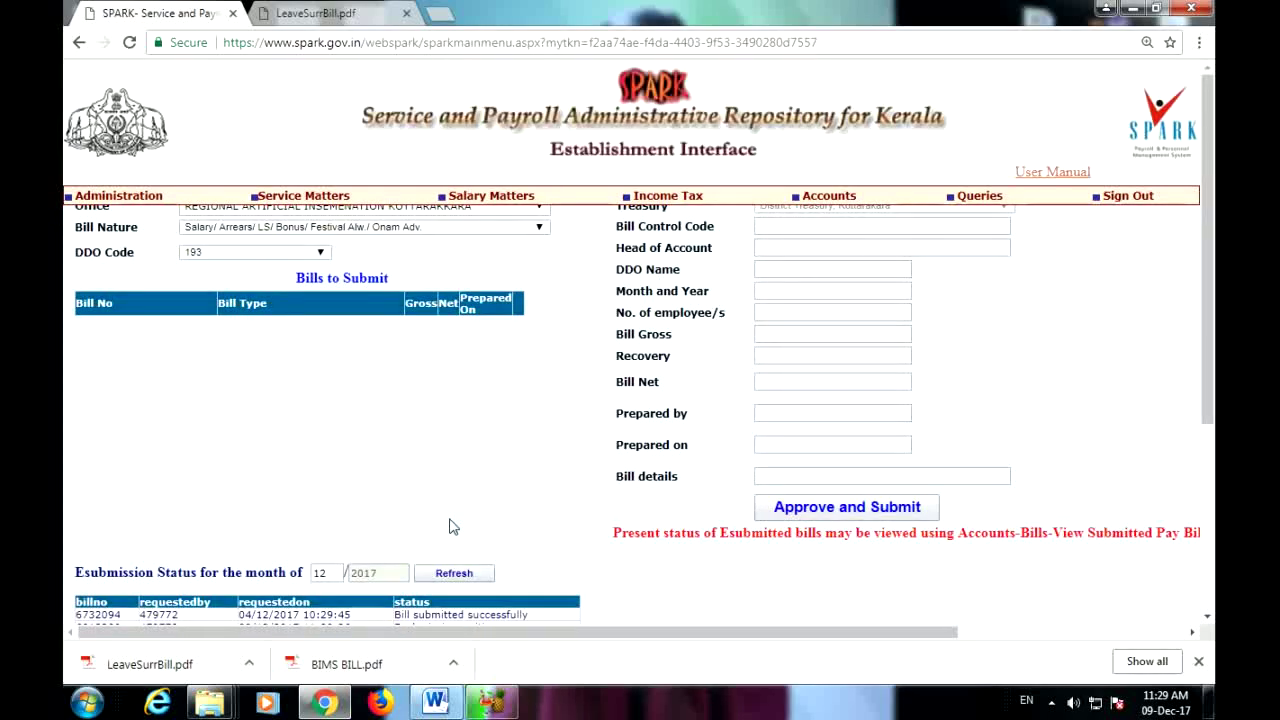
{"action": "scroll", "coordinate": [467, 518], "scroll_direction": "down", "scroll_amount": 4}
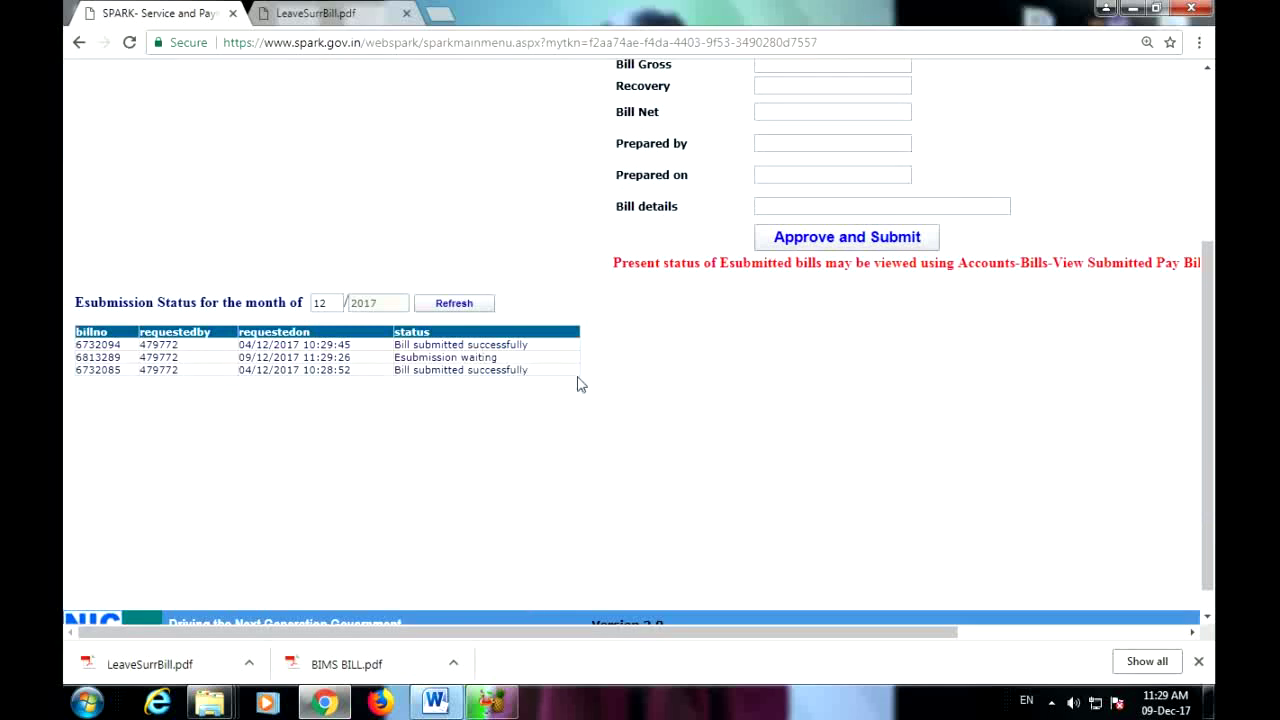
{"action": "scroll", "coordinate": [503, 346], "scroll_direction": "up", "scroll_amount": 1}
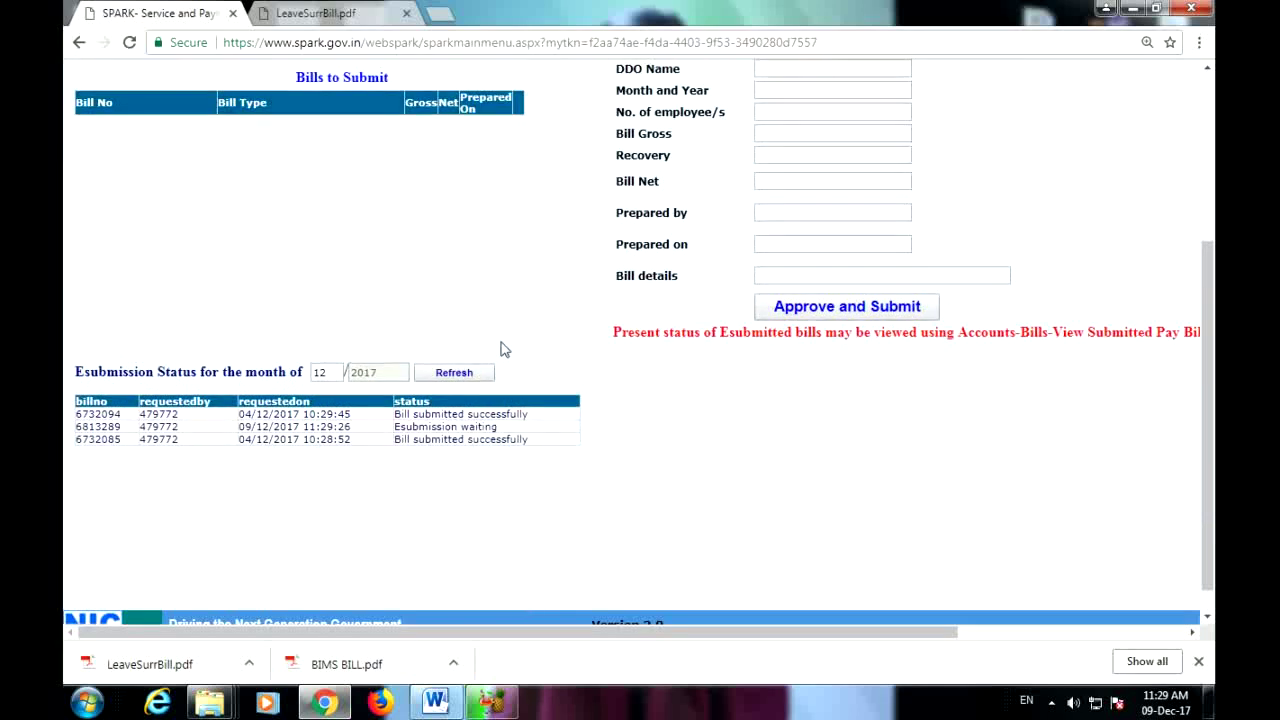
{"action": "left_click", "coordinate": [455, 372]}
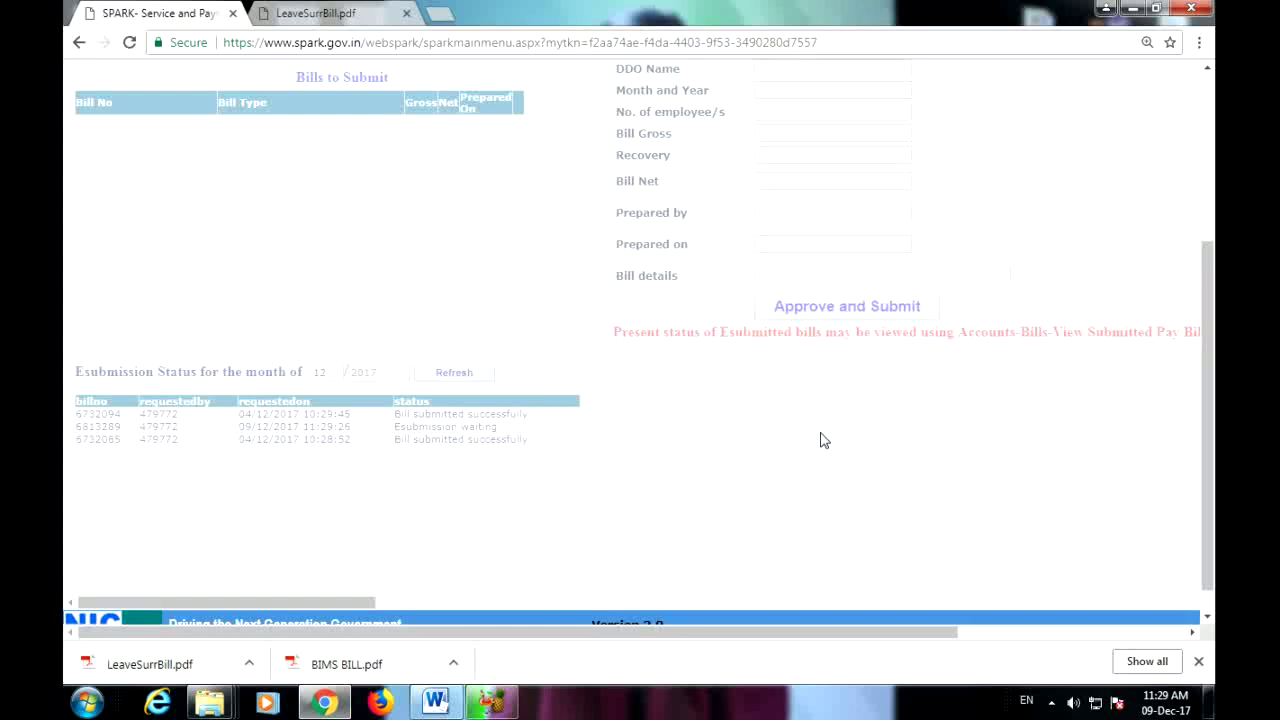
Step: Open AG PaySlip details for the Kottarakkara insemination office and the leave surrender employee
{"action": "mouse_move", "coordinate": [487, 196]}
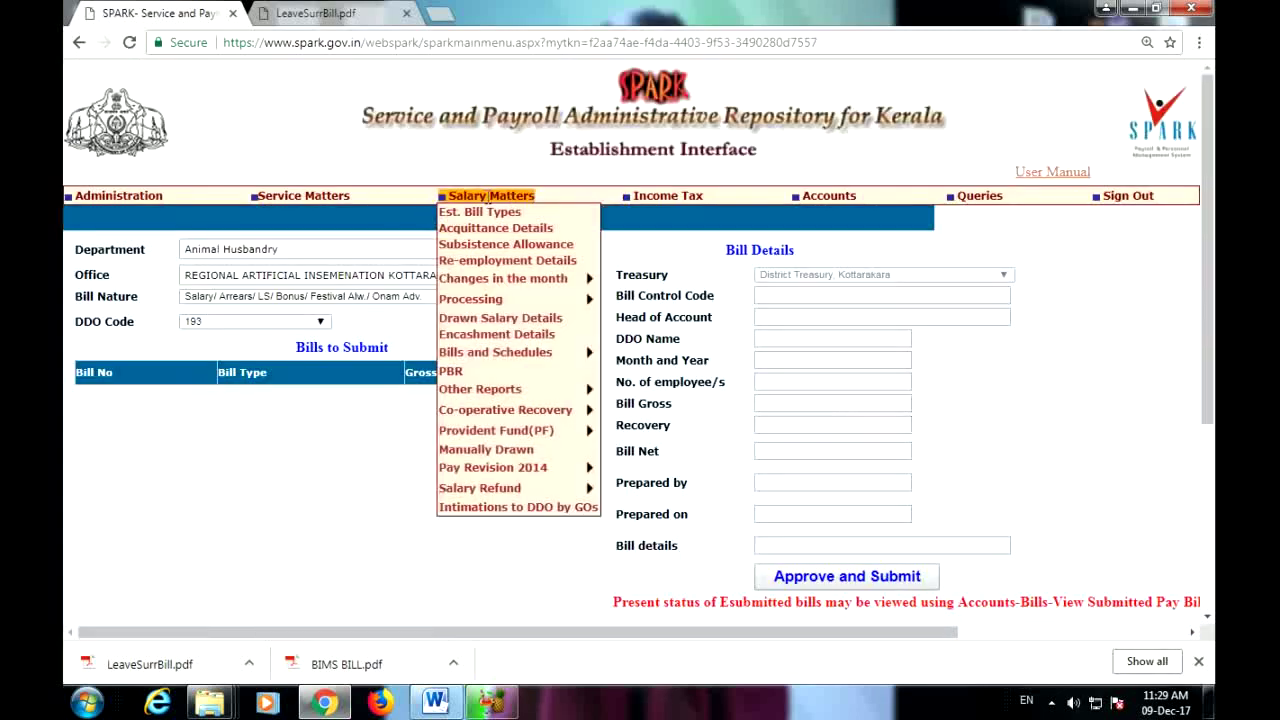
{"action": "mouse_move", "coordinate": [520, 278]}
{"action": "left_click", "coordinate": [627, 296]}
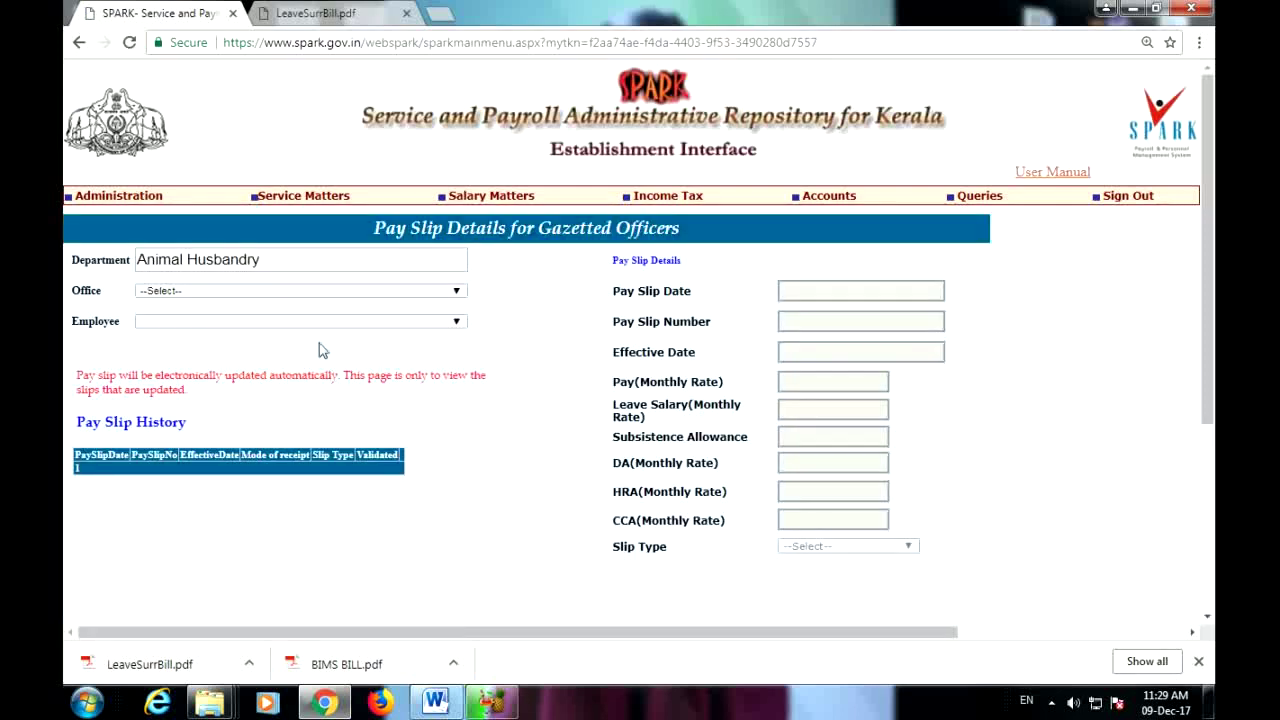
{"action": "left_click", "coordinate": [305, 292]}
{"action": "left_click", "coordinate": [293, 320]}
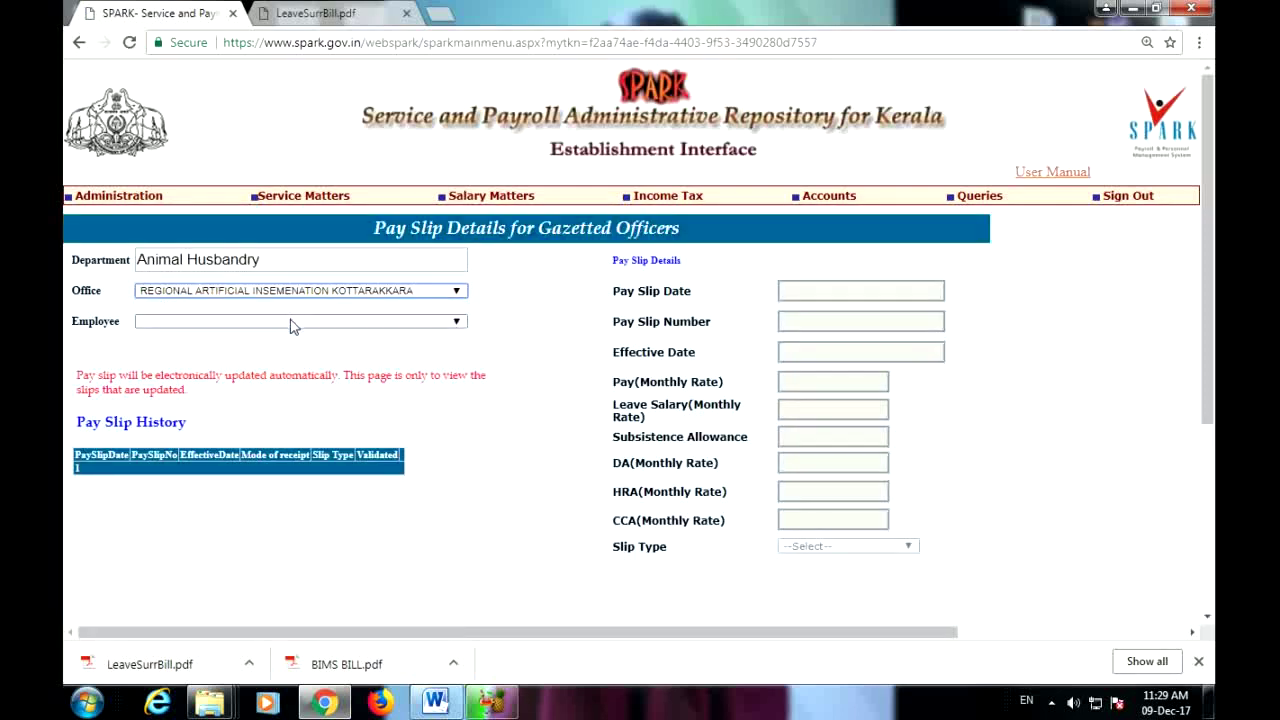
{"action": "left_click", "coordinate": [282, 323]}
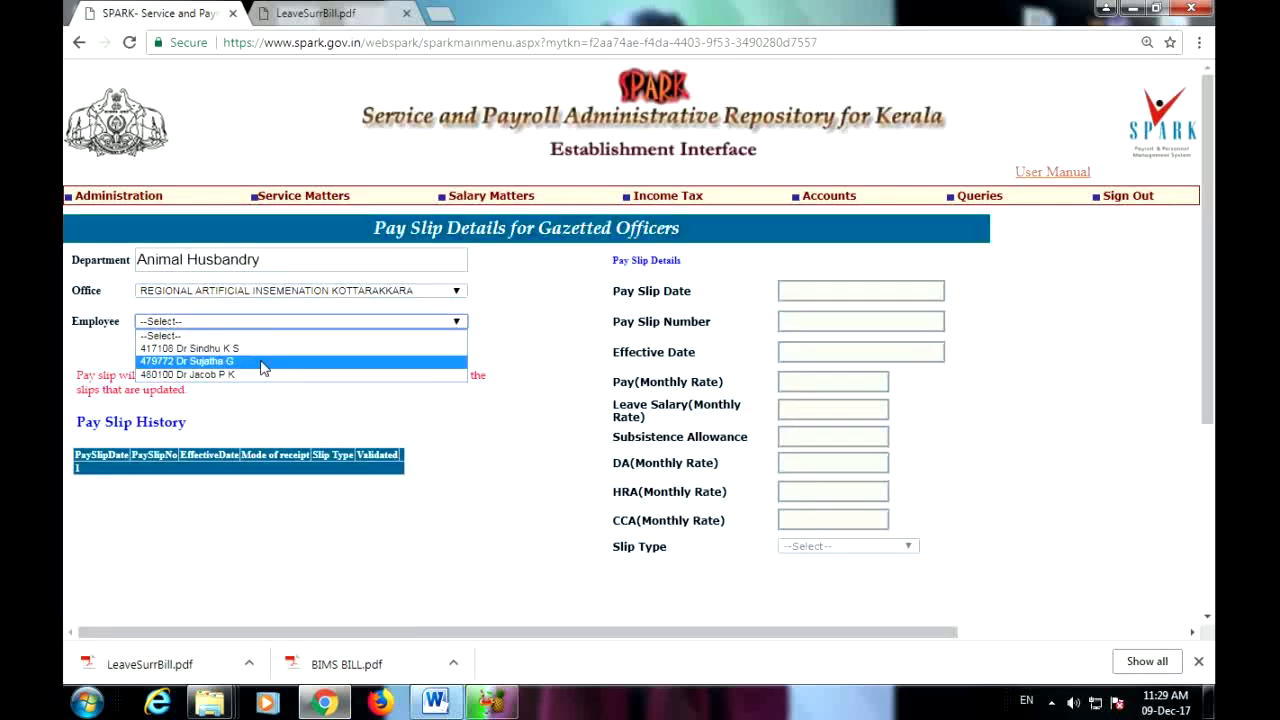
{"action": "left_click", "coordinate": [265, 361]}
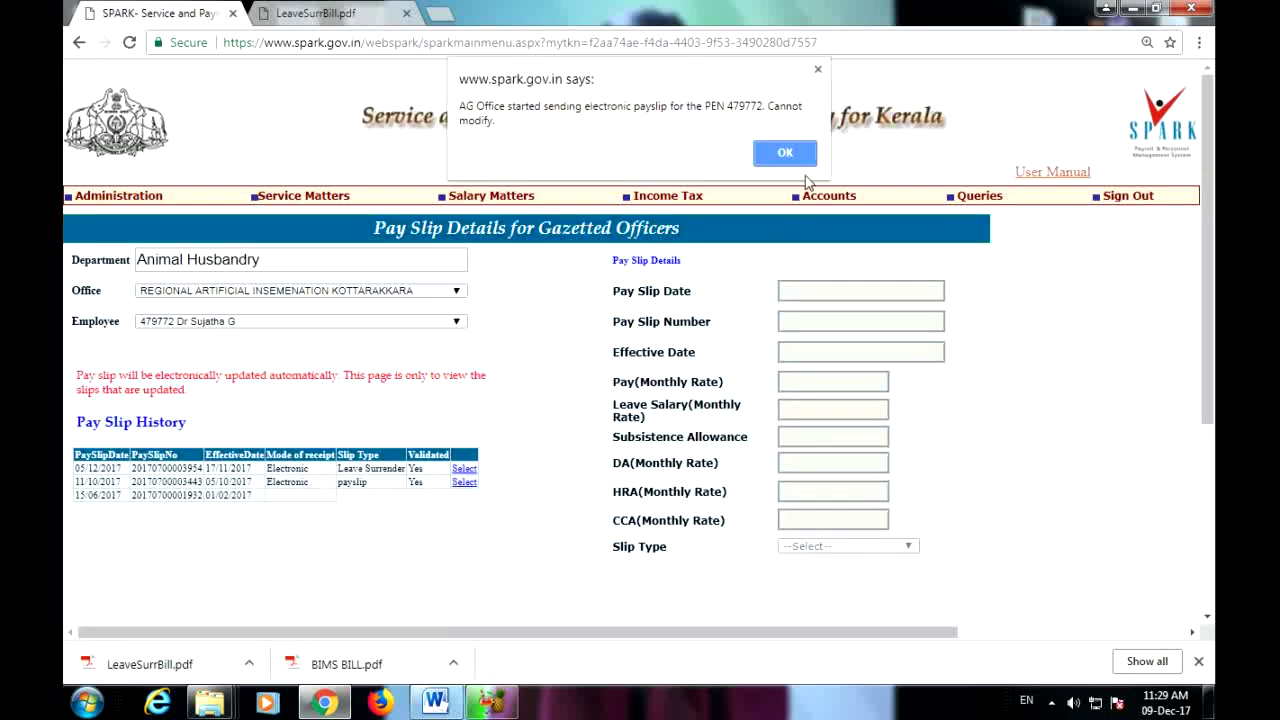
{"action": "left_click", "coordinate": [787, 154]}
Step: Review the pay slip history with the validated 05/12/2017 Leave Surrender slip, glancing at the PDF tab
{"action": "scroll", "coordinate": [569, 487], "scroll_direction": "down", "scroll_amount": 1}
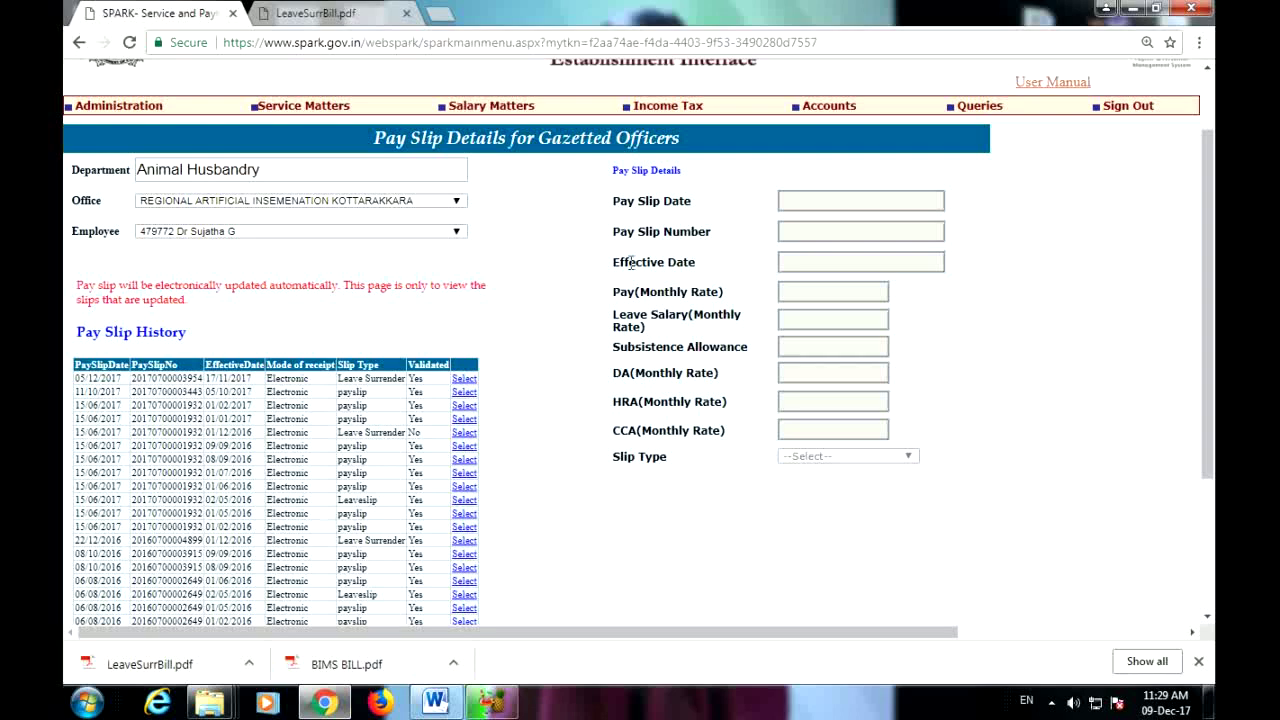
{"action": "mouse_move", "coordinate": [303, 106]}
{"action": "mouse_move", "coordinate": [337, 377]}
{"action": "scroll", "coordinate": [563, 439], "scroll_direction": "up", "scroll_amount": 1}
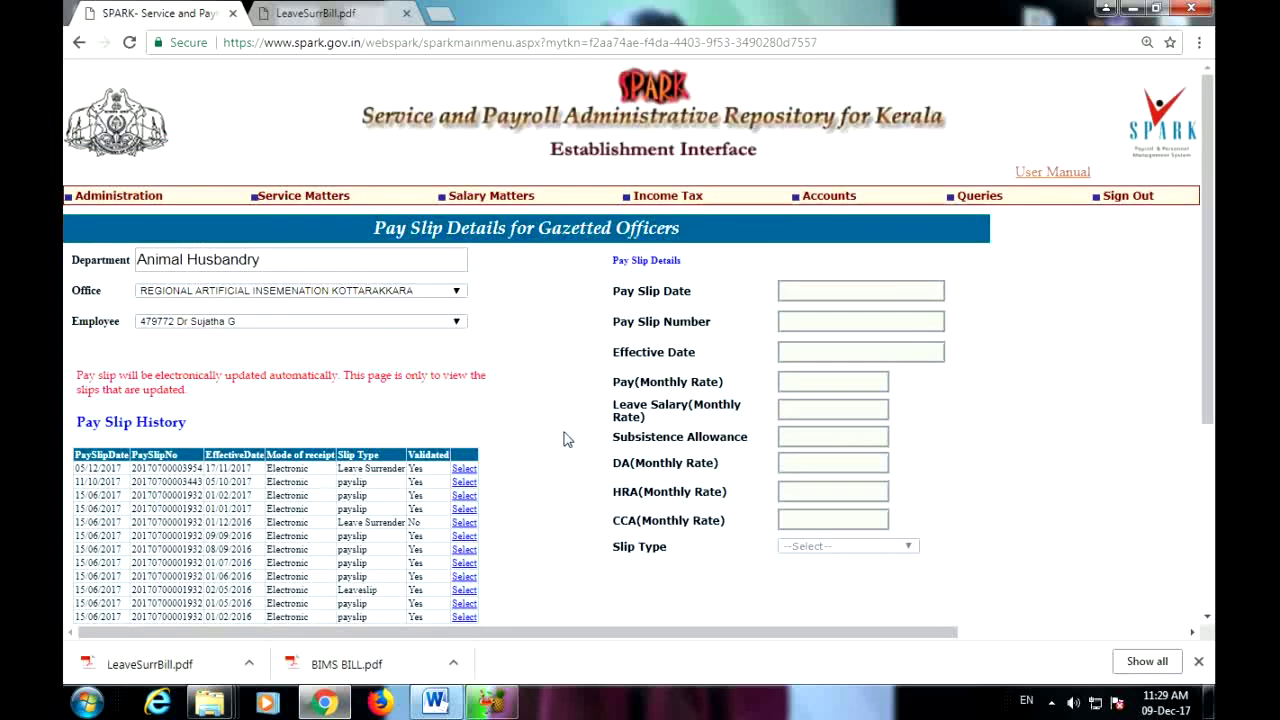
{"action": "left_click", "coordinate": [330, 13]}
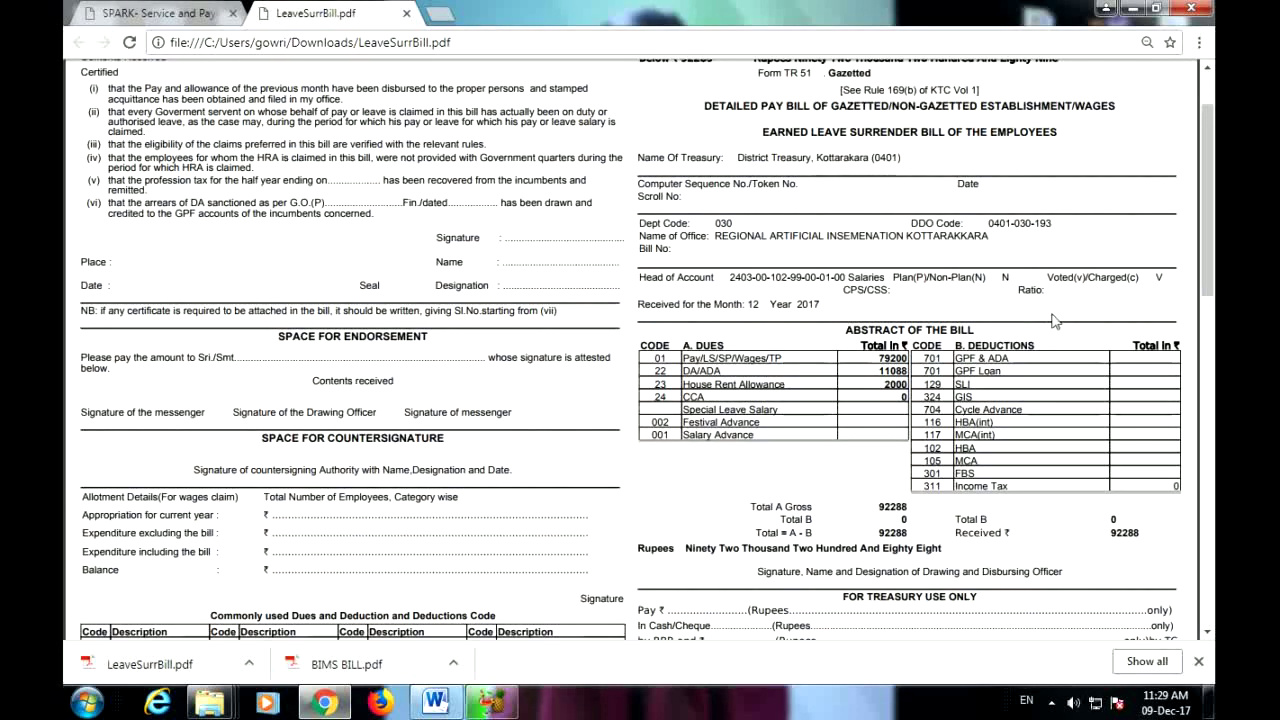
{"action": "left_click", "coordinate": [220, 20]}
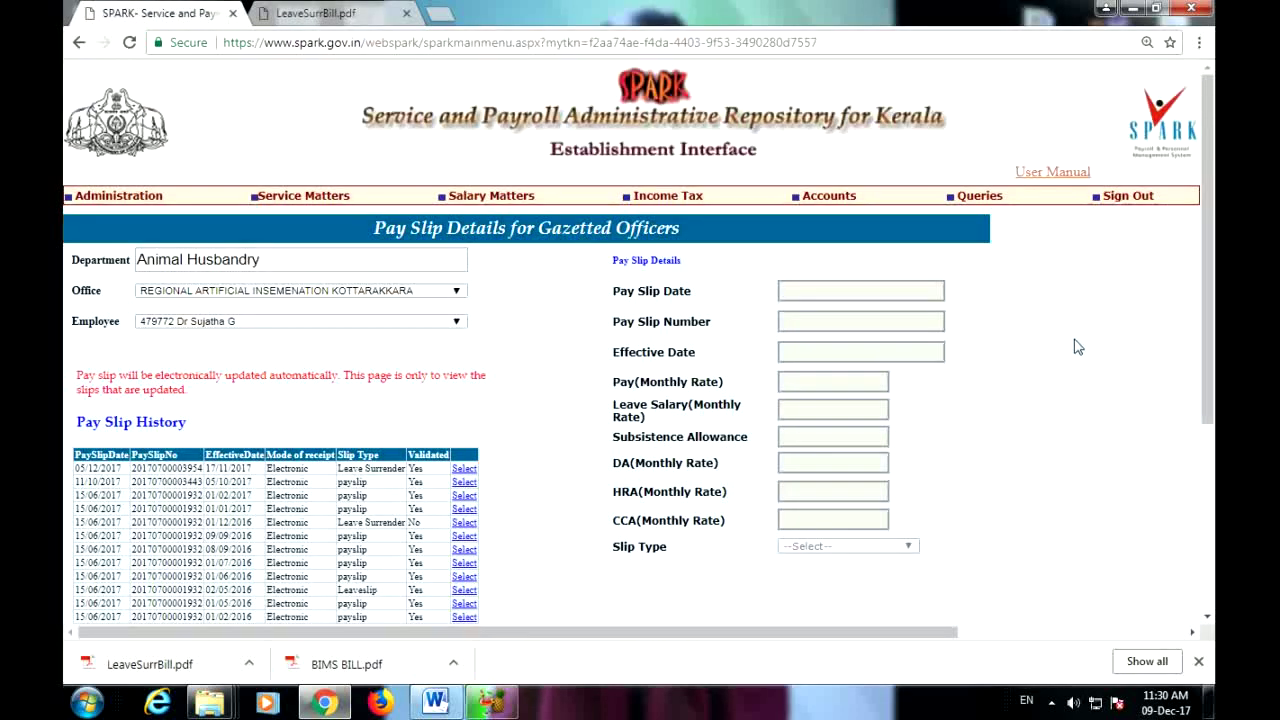